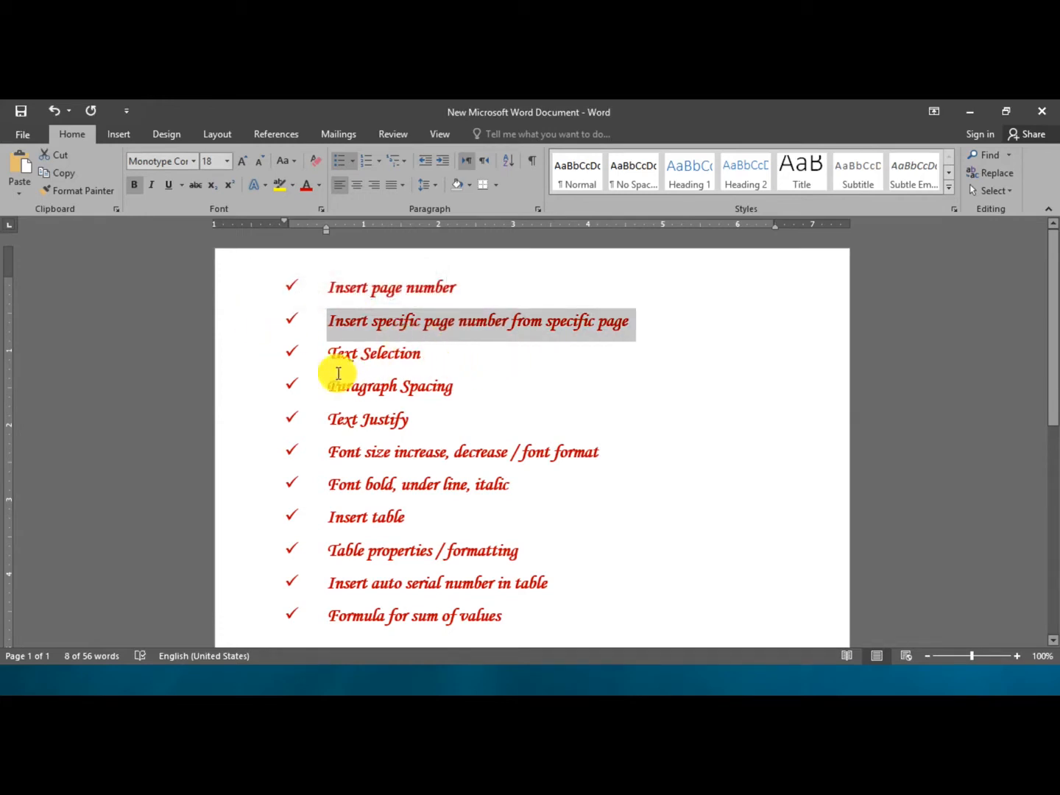
Review the topic list line by line, from Text Selection to Formula for sum of values
{"action": "left_click", "coordinate": [252, 362]}
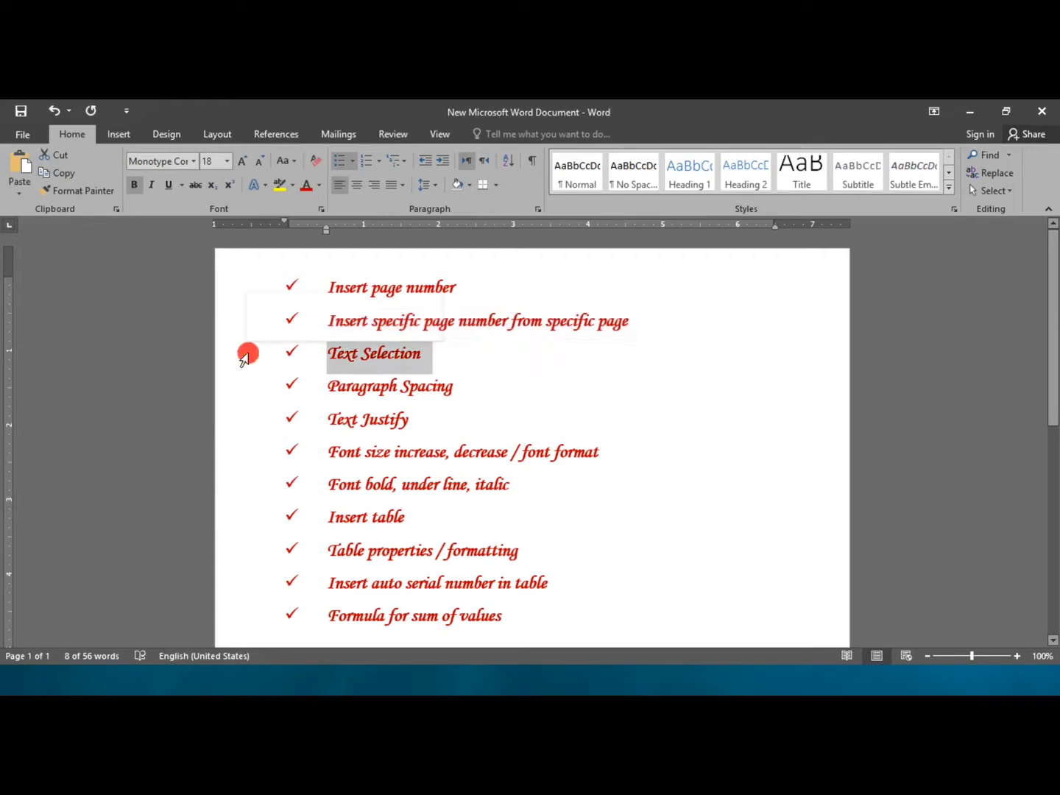
{"action": "left_click", "coordinate": [246, 392]}
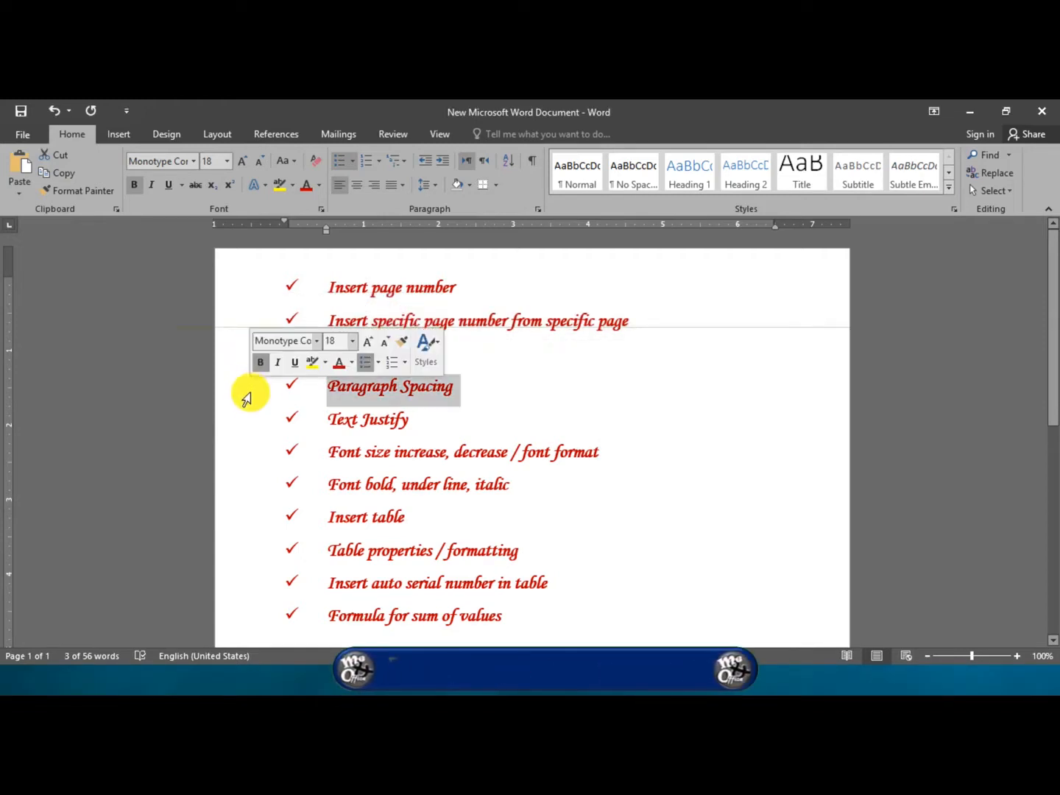
{"action": "left_click", "coordinate": [243, 436]}
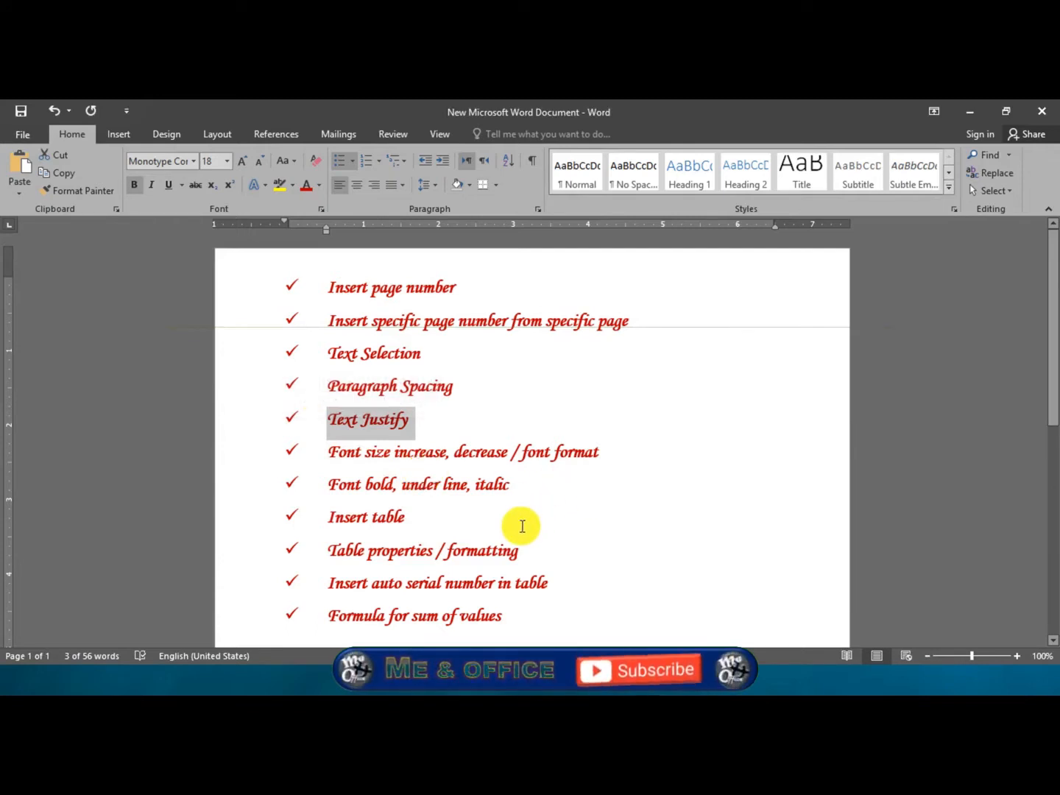
{"action": "left_click", "coordinate": [416, 516]}
{"action": "left_click", "coordinate": [248, 527]}
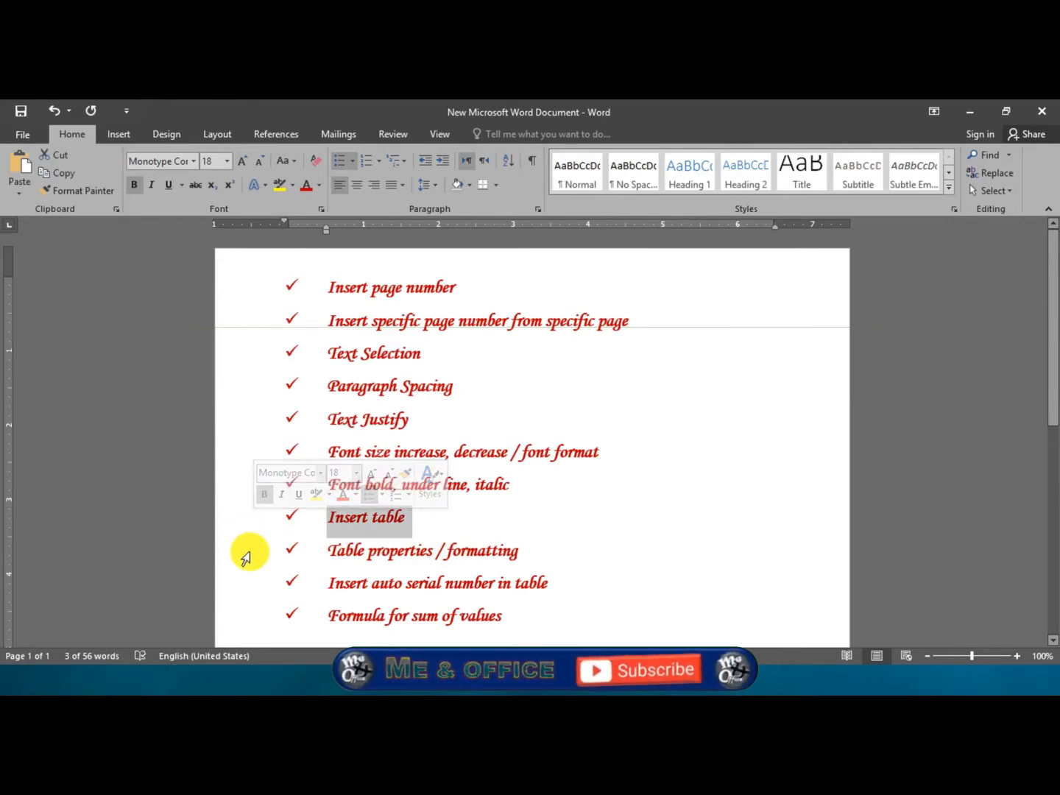
{"action": "left_click", "coordinate": [257, 593]}
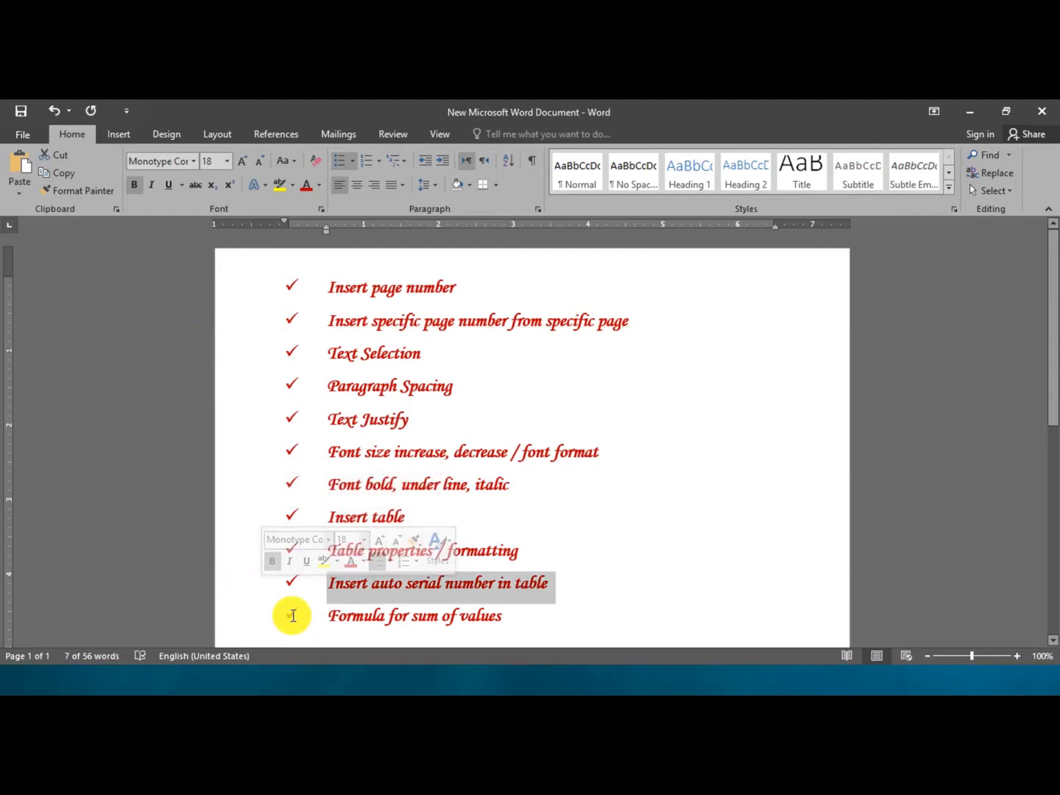
{"action": "left_click", "coordinate": [249, 618]}
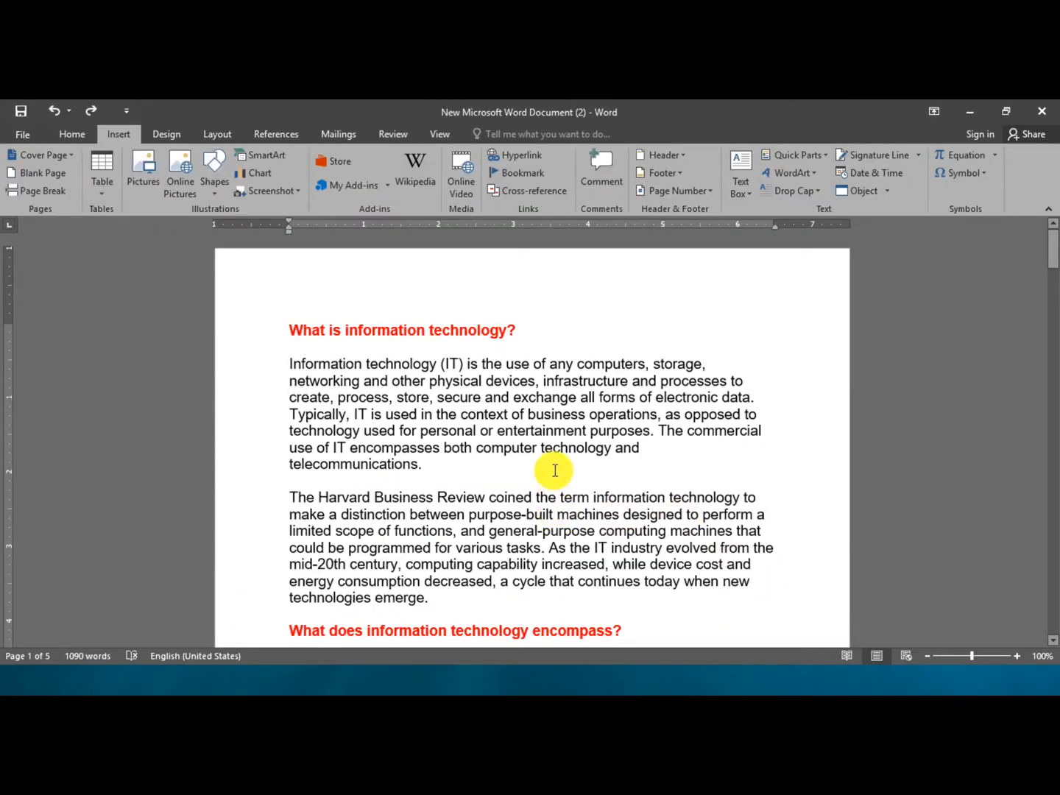
Insert centred page numbers at the top of the pages using the Plain Number 2 style
{"action": "left_click", "coordinate": [553, 447]}
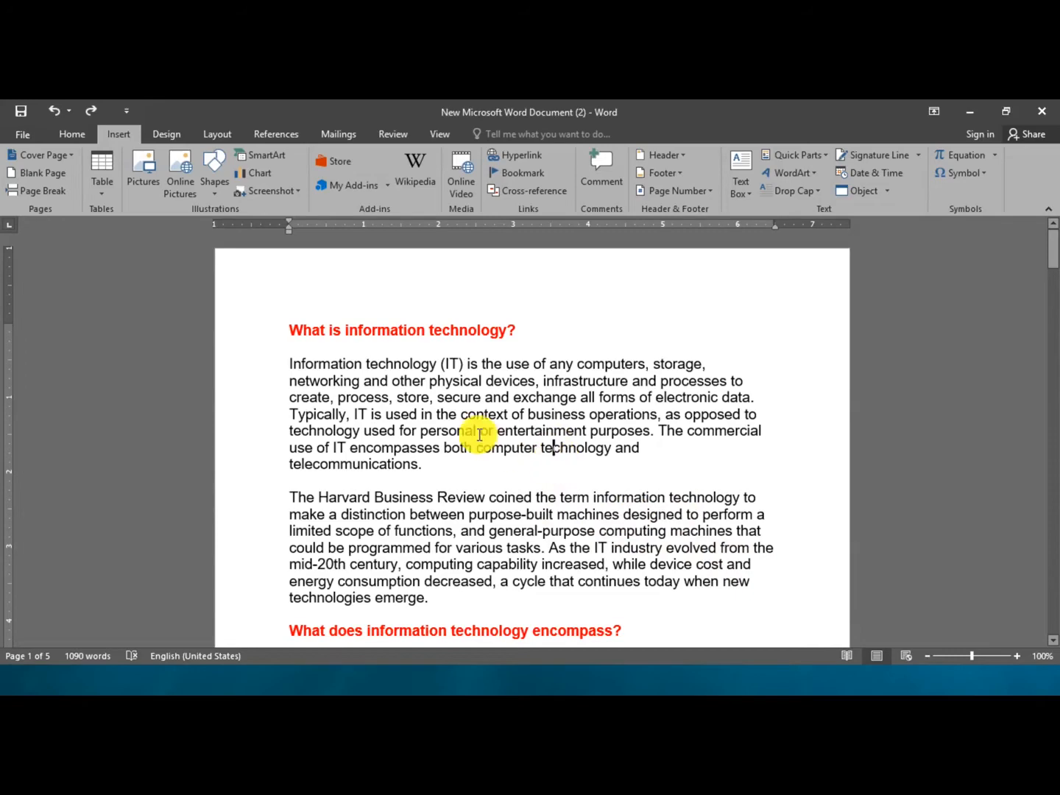
{"action": "scroll", "coordinate": [475, 430], "scroll_direction": "down", "scroll_amount": 5}
{"action": "scroll", "coordinate": [473, 432], "scroll_direction": "up", "scroll_amount": 5}
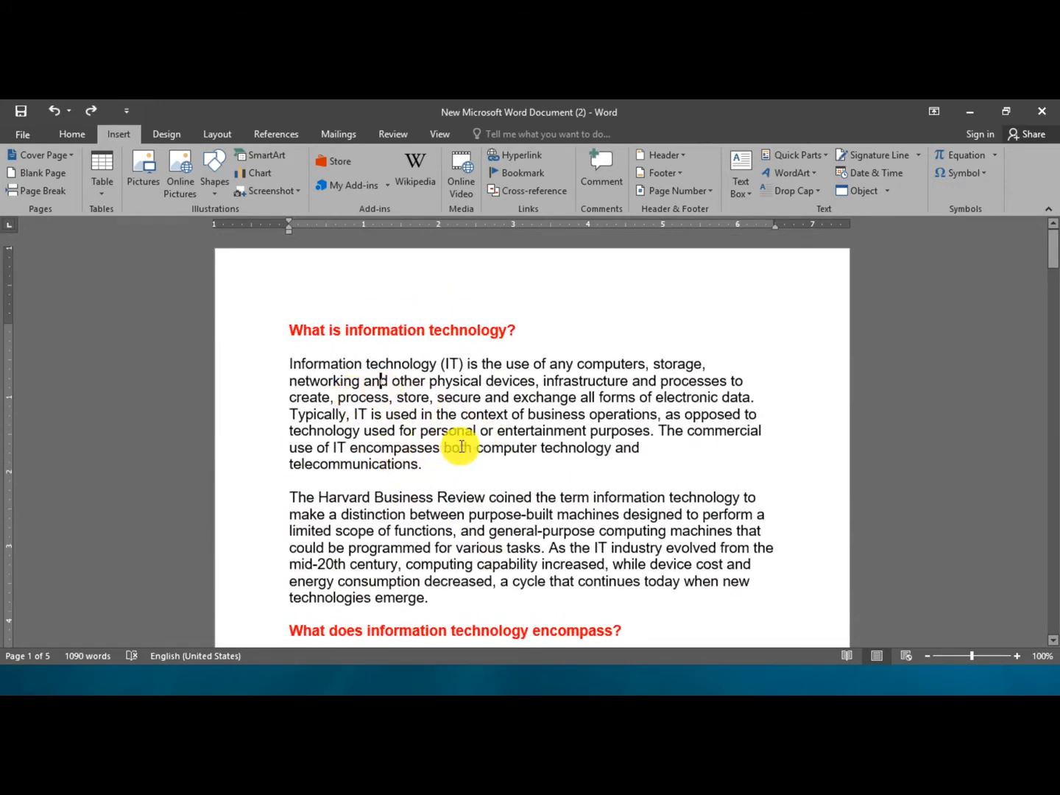
{"action": "left_click", "coordinate": [501, 366]}
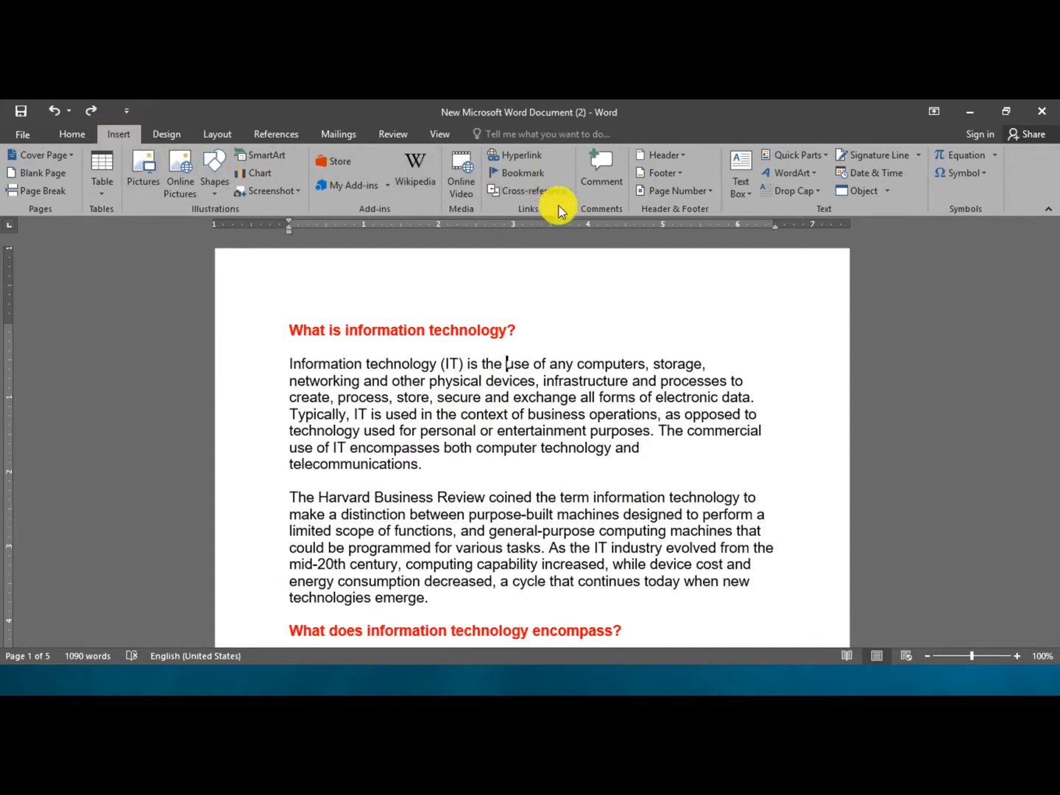
{"action": "left_click", "coordinate": [709, 191]}
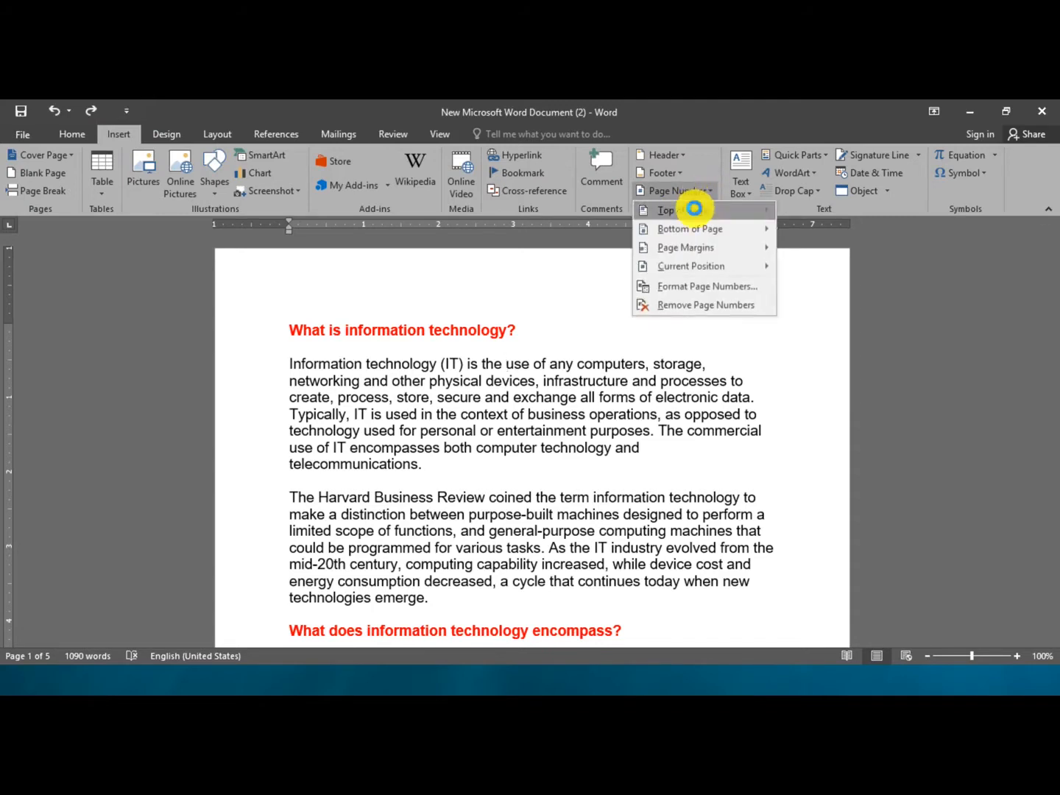
{"action": "mouse_move", "coordinate": [694, 209]}
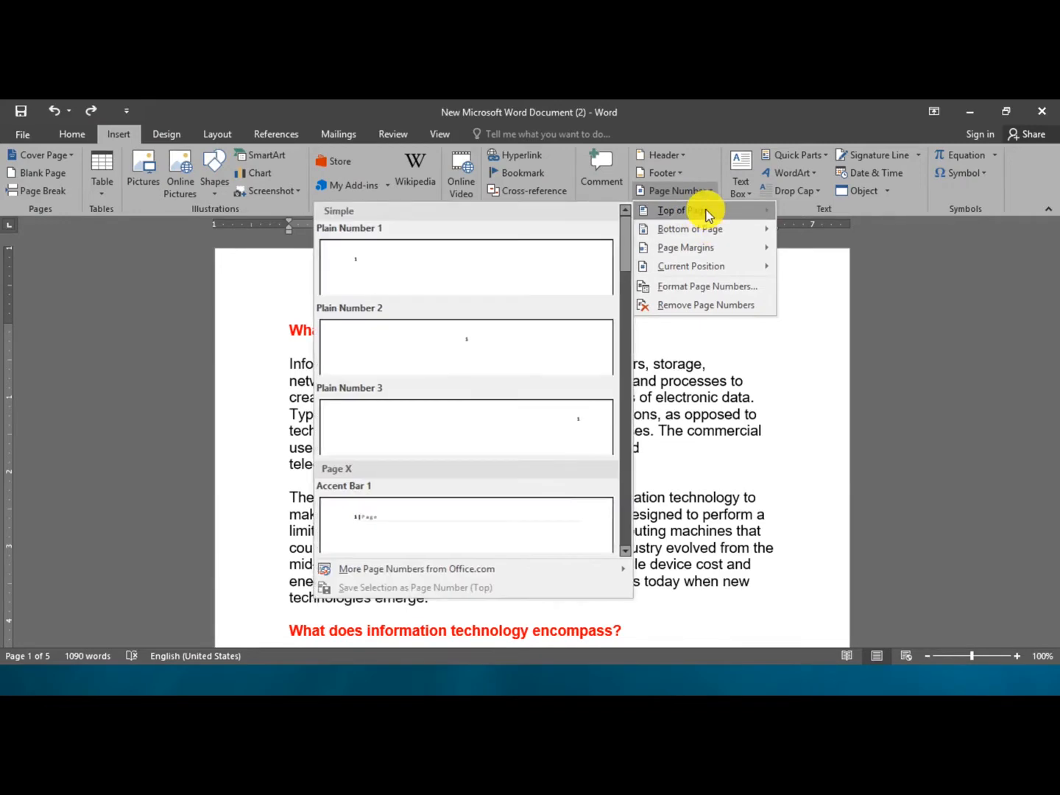
{"action": "left_click", "coordinate": [475, 353]}
Format the header page number as 14 pt Arial and return to the body text
{"action": "double_click", "coordinate": [527, 291]}
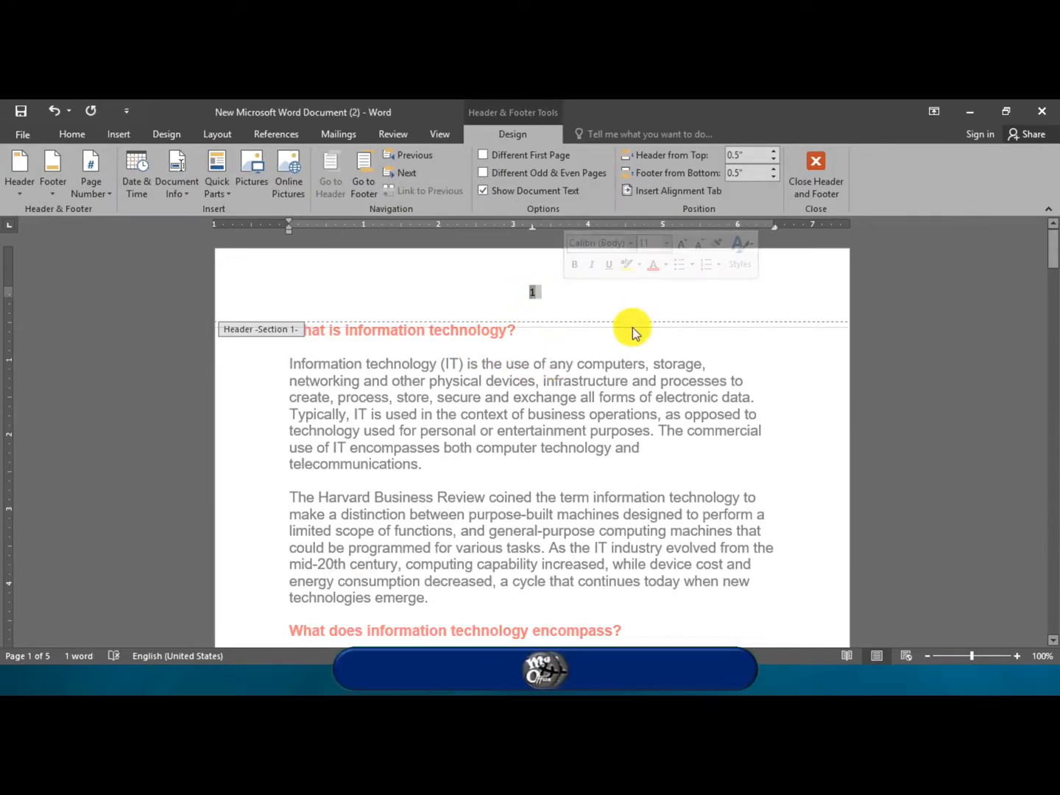
{"action": "left_click", "coordinate": [71, 134]}
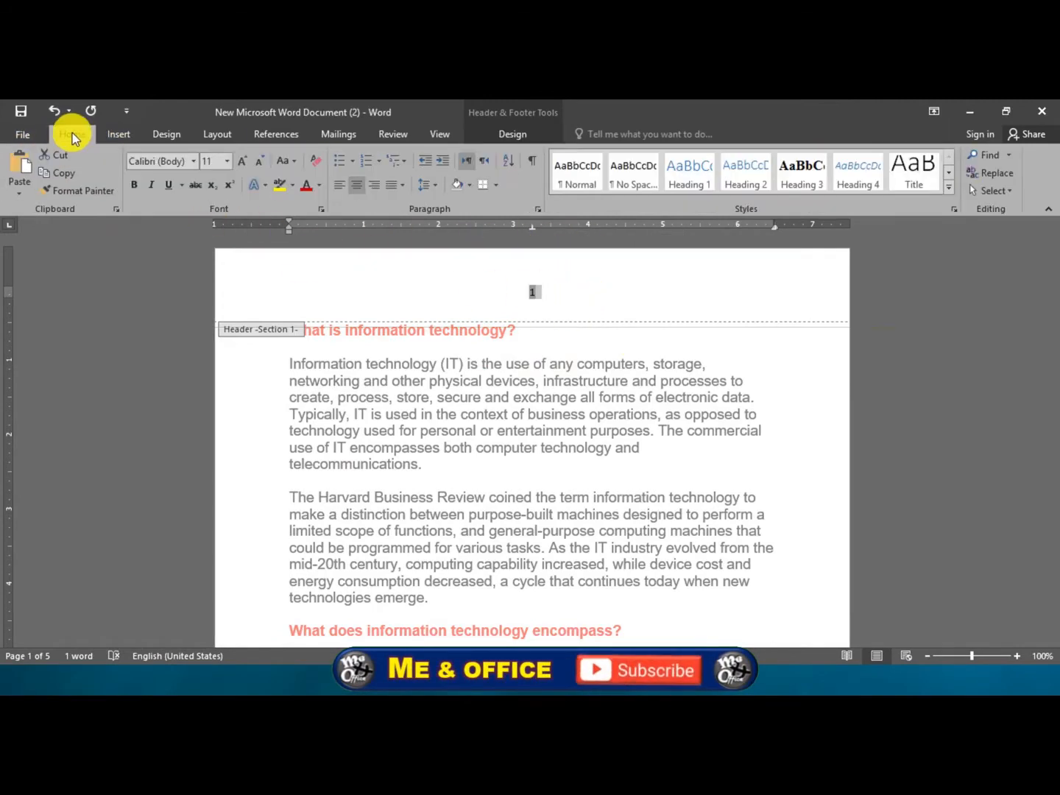
{"action": "left_click", "coordinate": [229, 161]}
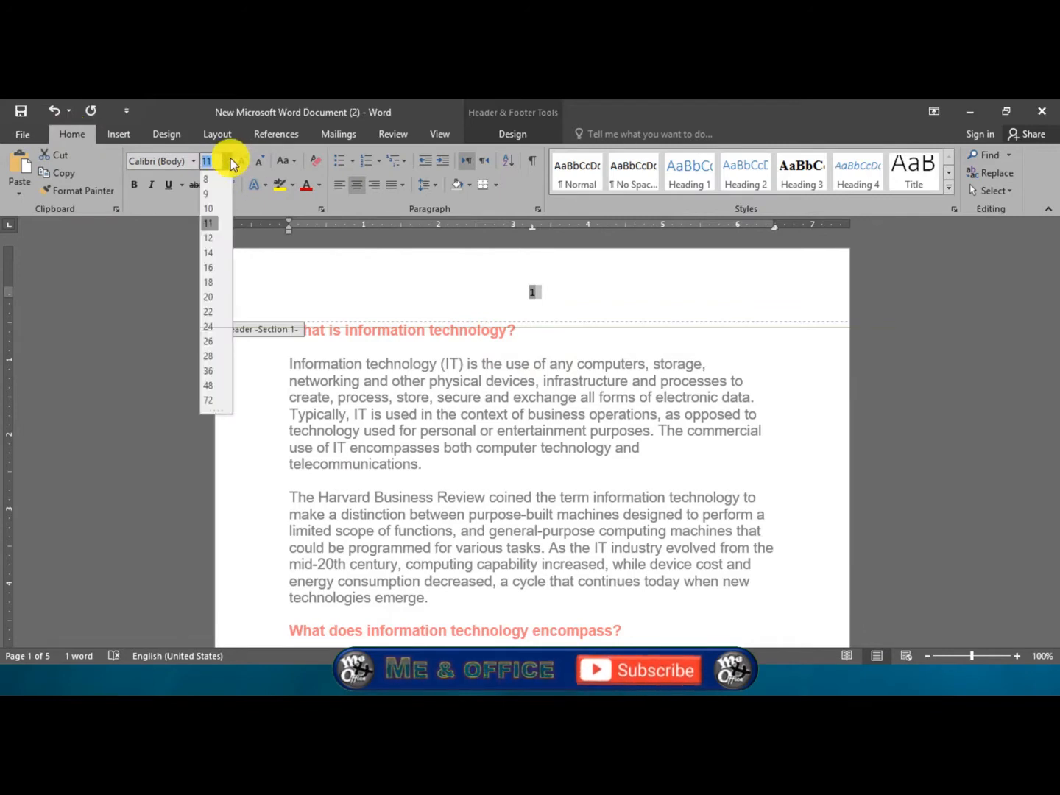
{"action": "left_click", "coordinate": [209, 254]}
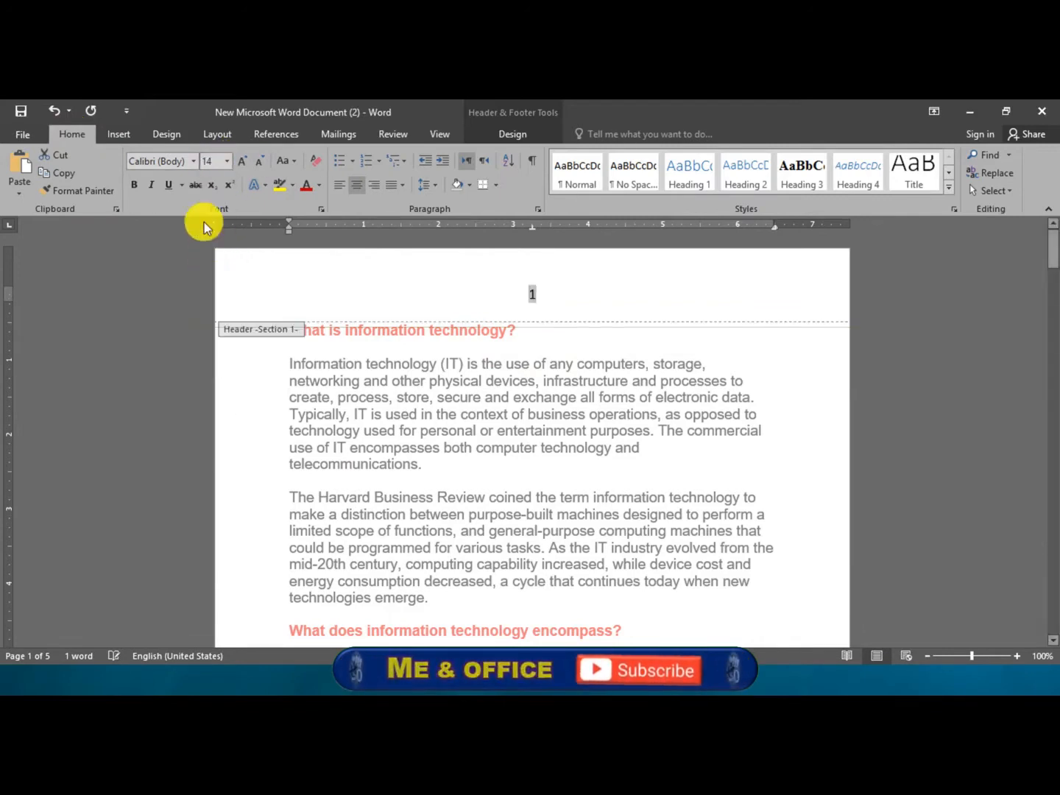
{"action": "left_click", "coordinate": [193, 161]}
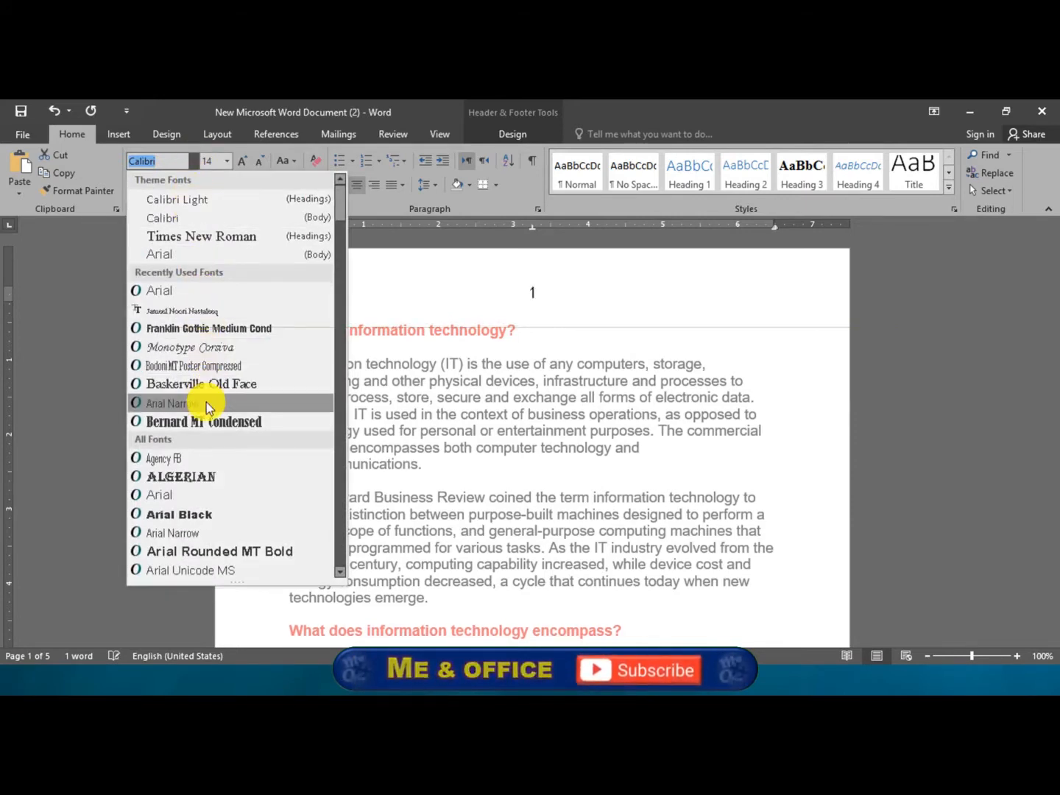
{"action": "left_click", "coordinate": [196, 290]}
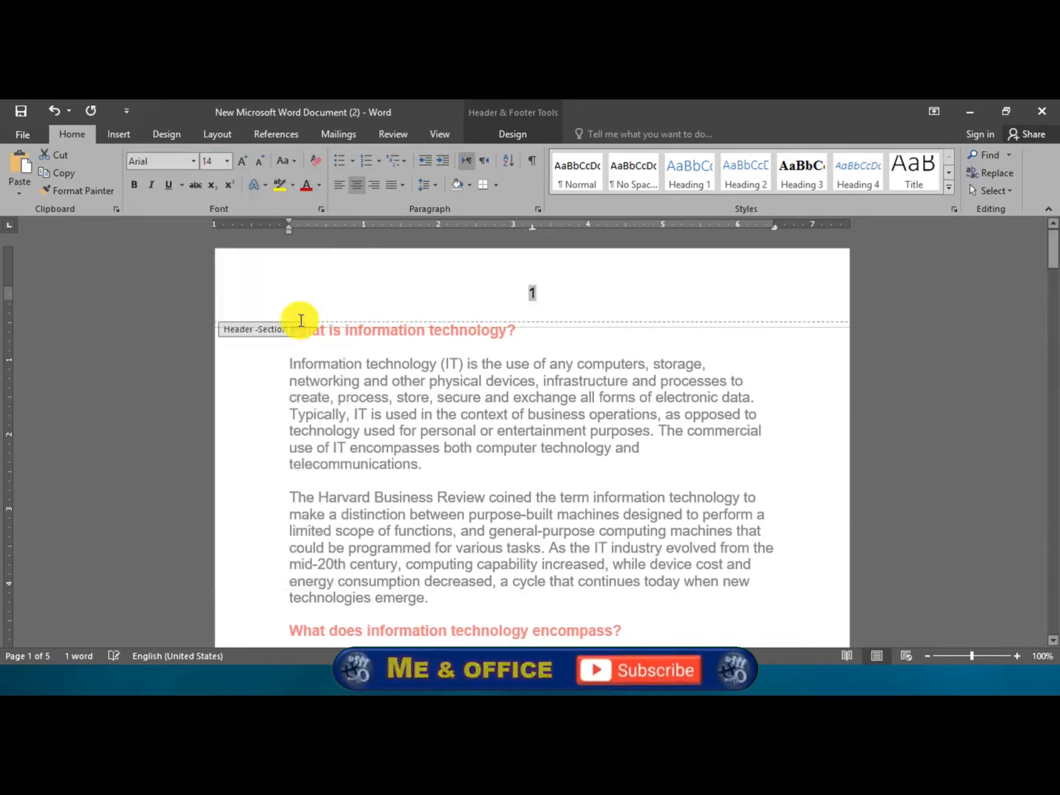
{"action": "double_click", "coordinate": [543, 372]}
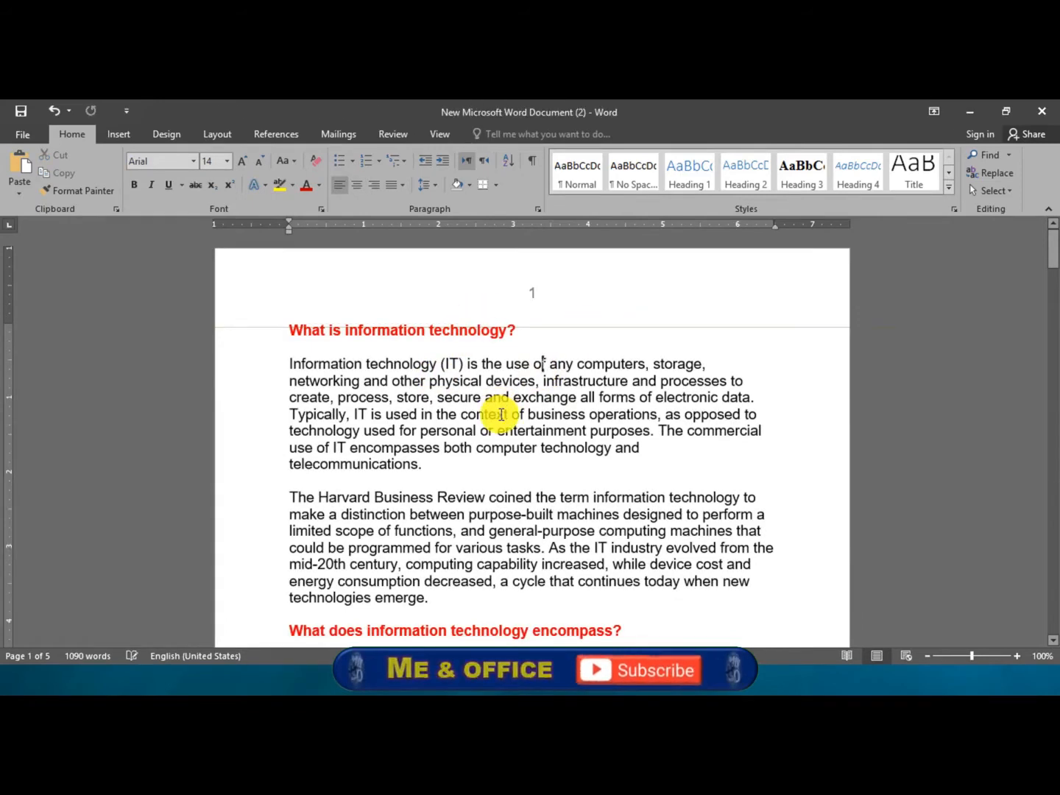
Examine the header page numbers on pages 1 through 4 of the document
{"action": "scroll", "coordinate": [502, 415], "scroll_direction": "down", "scroll_amount": 20}
{"action": "scroll", "coordinate": [503, 415], "scroll_direction": "down", "scroll_amount": 1}
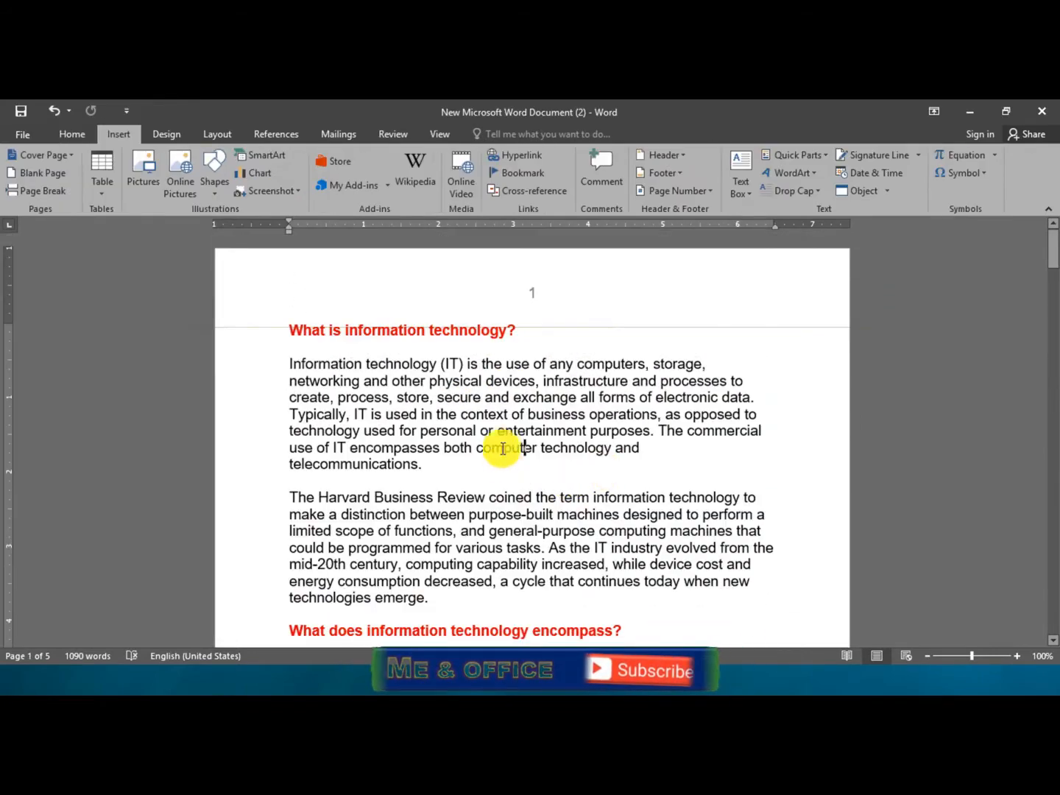
{"action": "scroll", "coordinate": [503, 460], "scroll_direction": "down", "scroll_amount": 15}
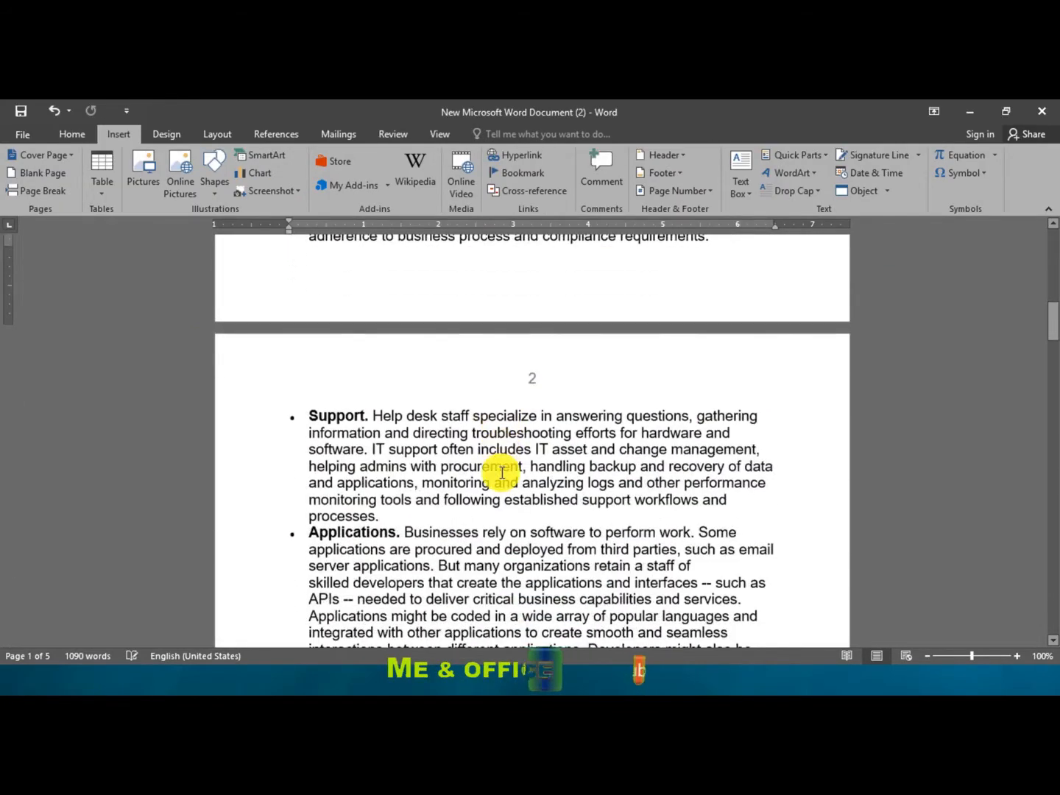
{"action": "scroll", "coordinate": [502, 472], "scroll_direction": "down", "scroll_amount": 14}
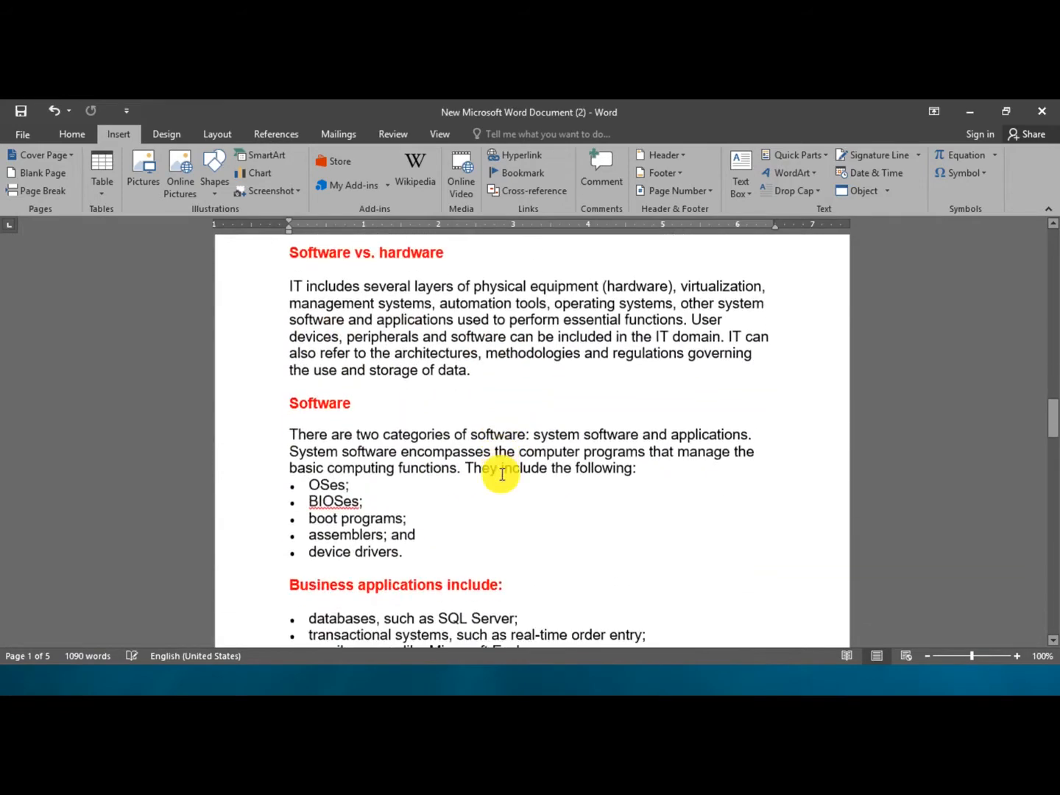
{"action": "scroll", "coordinate": [500, 473], "scroll_direction": "down", "scroll_amount": 12}
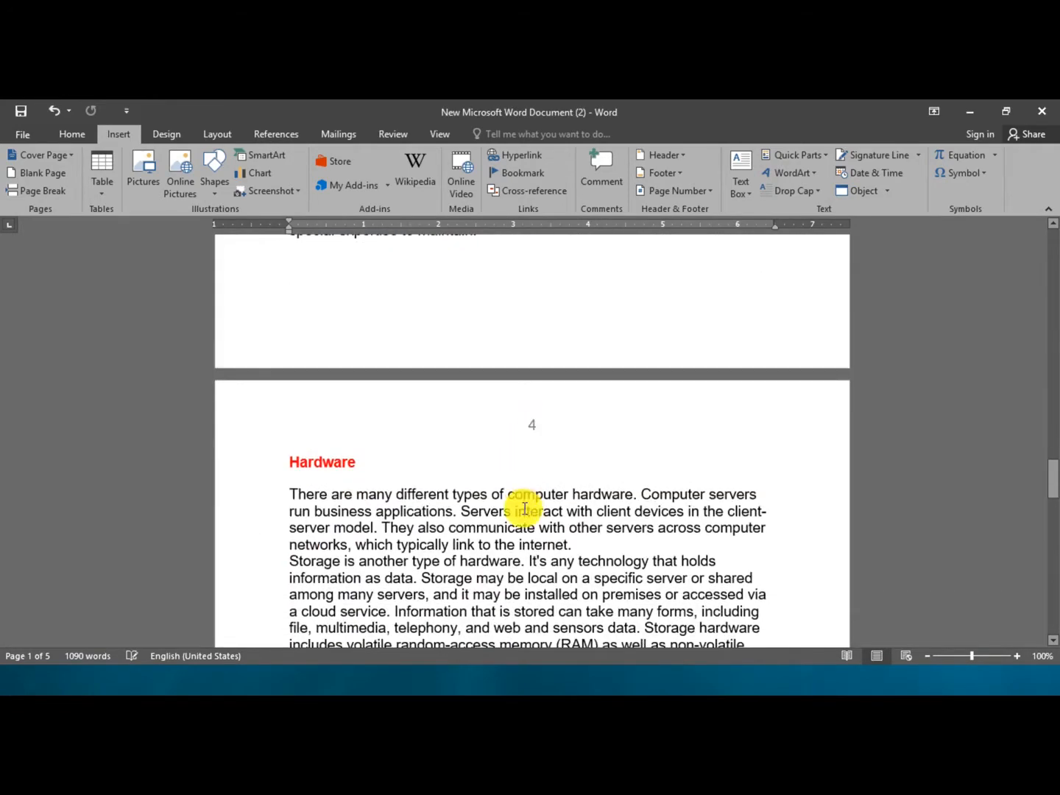
{"action": "left_click", "coordinate": [518, 545]}
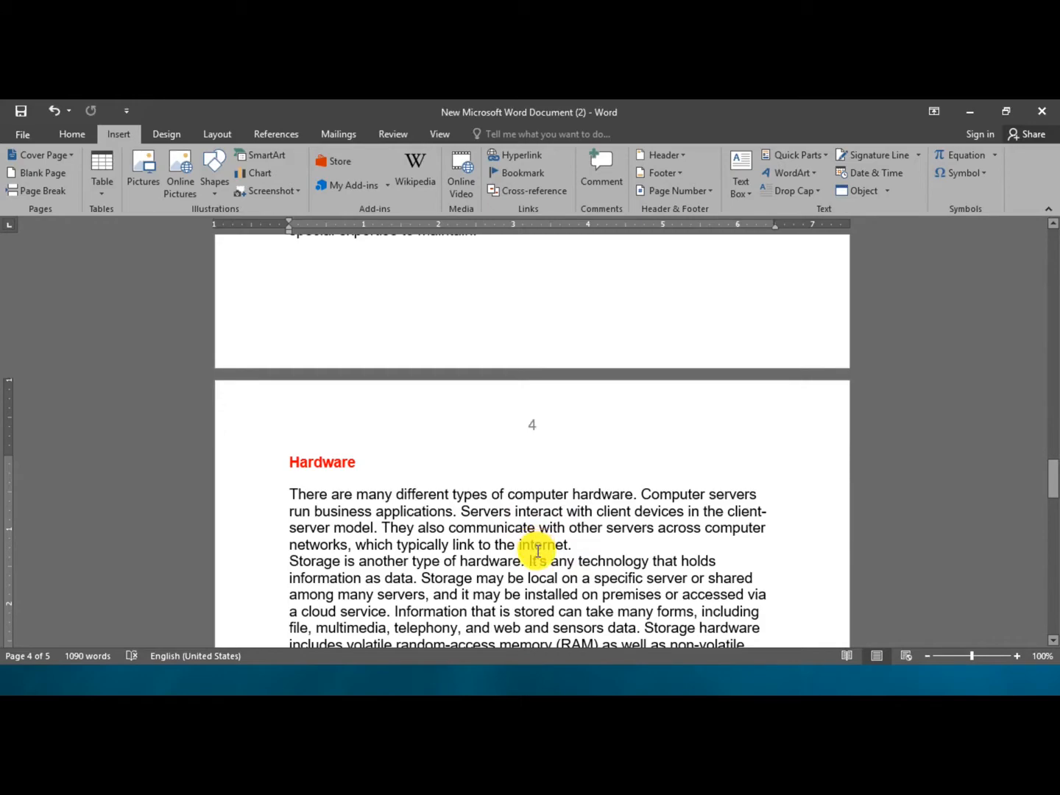
{"action": "scroll", "coordinate": [511, 549], "scroll_direction": "up", "scroll_amount": 10}
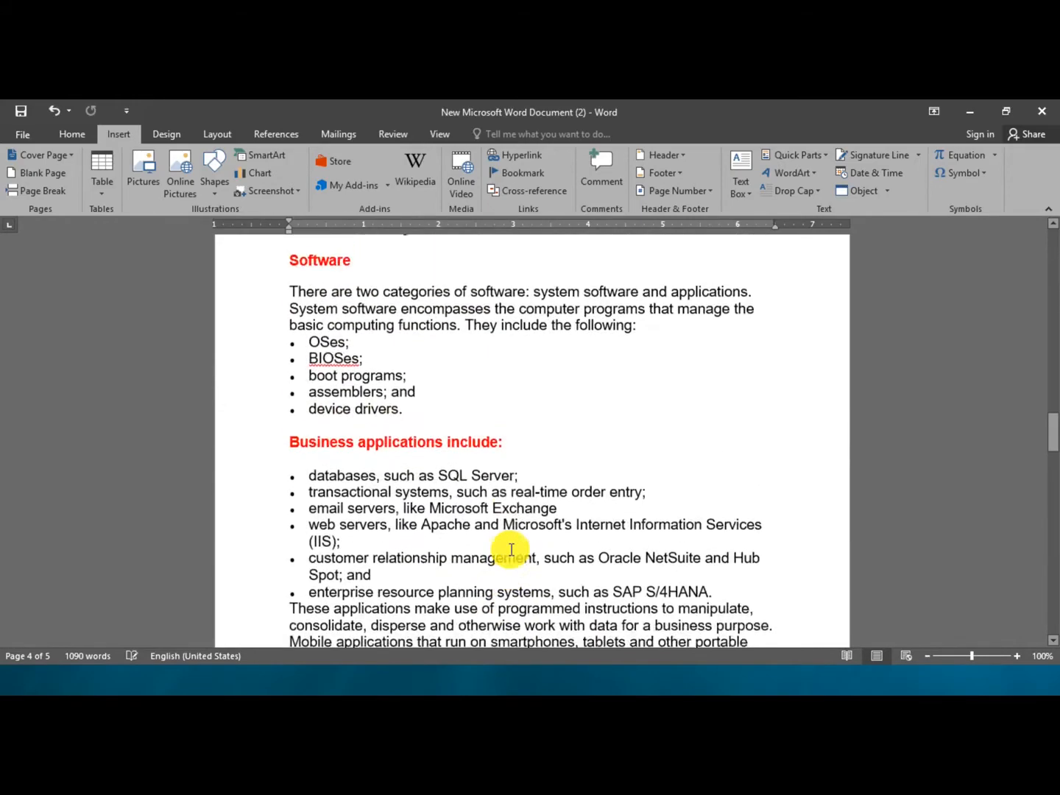
{"action": "scroll", "coordinate": [504, 542], "scroll_direction": "down", "scroll_amount": 12}
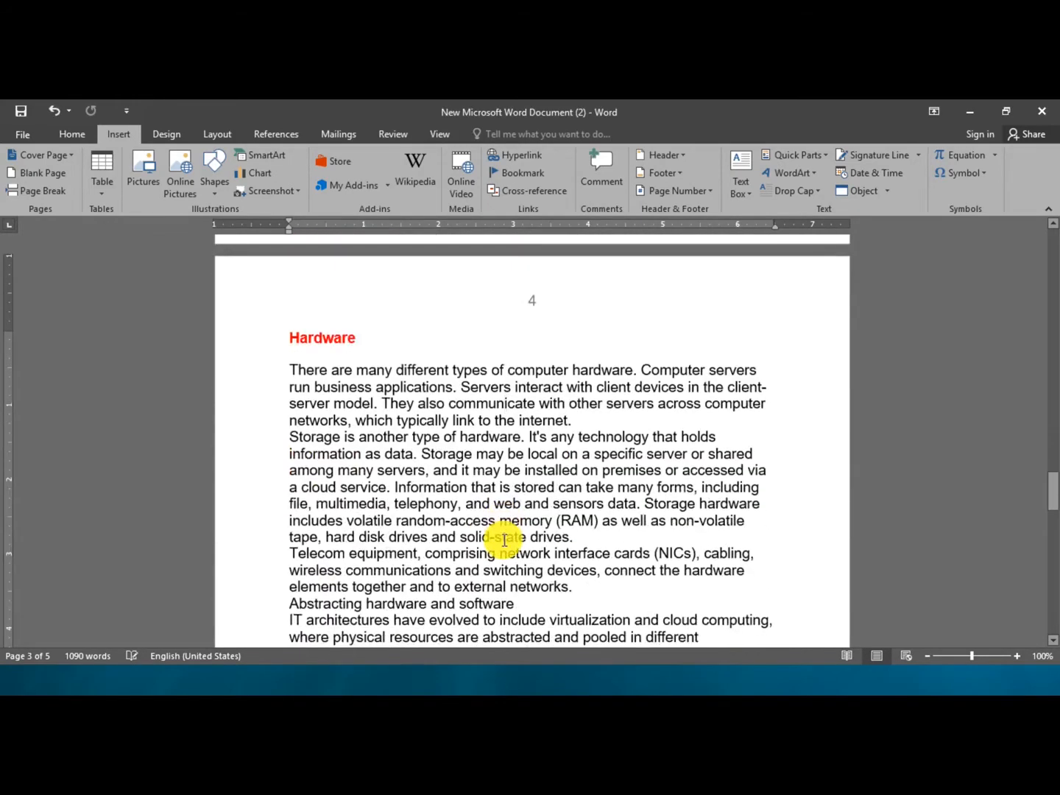
{"action": "scroll", "coordinate": [504, 543], "scroll_direction": "up", "scroll_amount": 18}
{"action": "scroll", "coordinate": [528, 456], "scroll_direction": "up", "scroll_amount": 15}
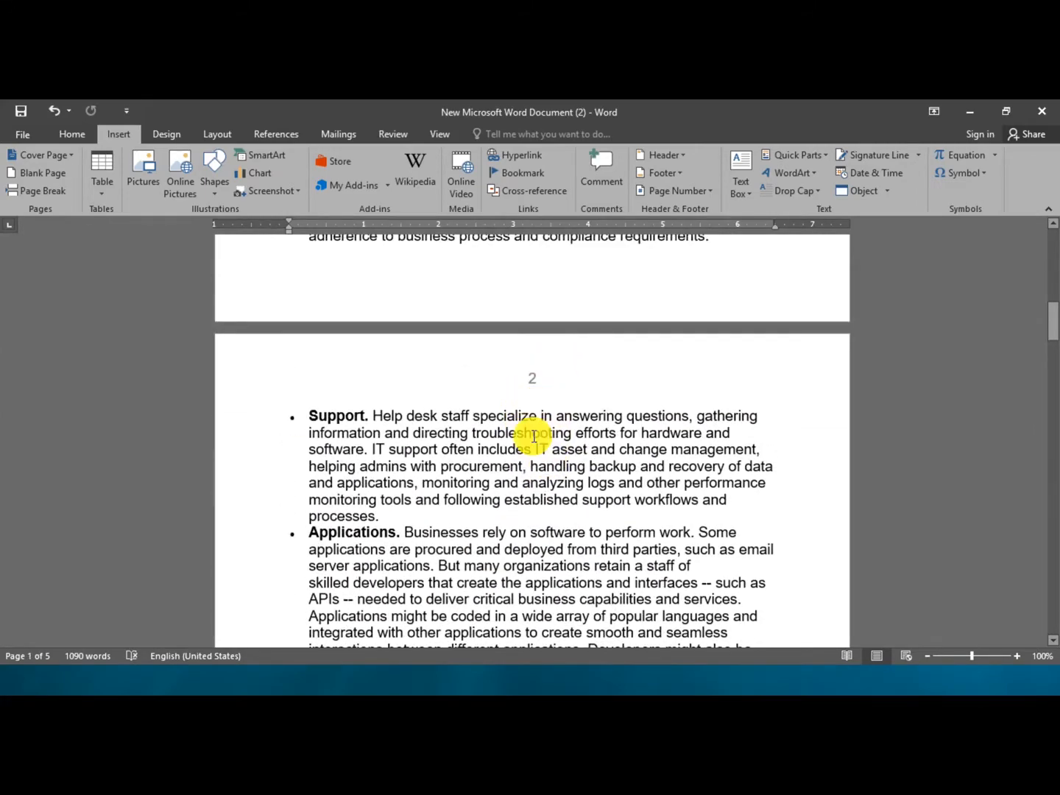
{"action": "scroll", "coordinate": [532, 435], "scroll_direction": "down", "scroll_amount": 14}
{"action": "scroll", "coordinate": [532, 440], "scroll_direction": "down", "scroll_amount": 15}
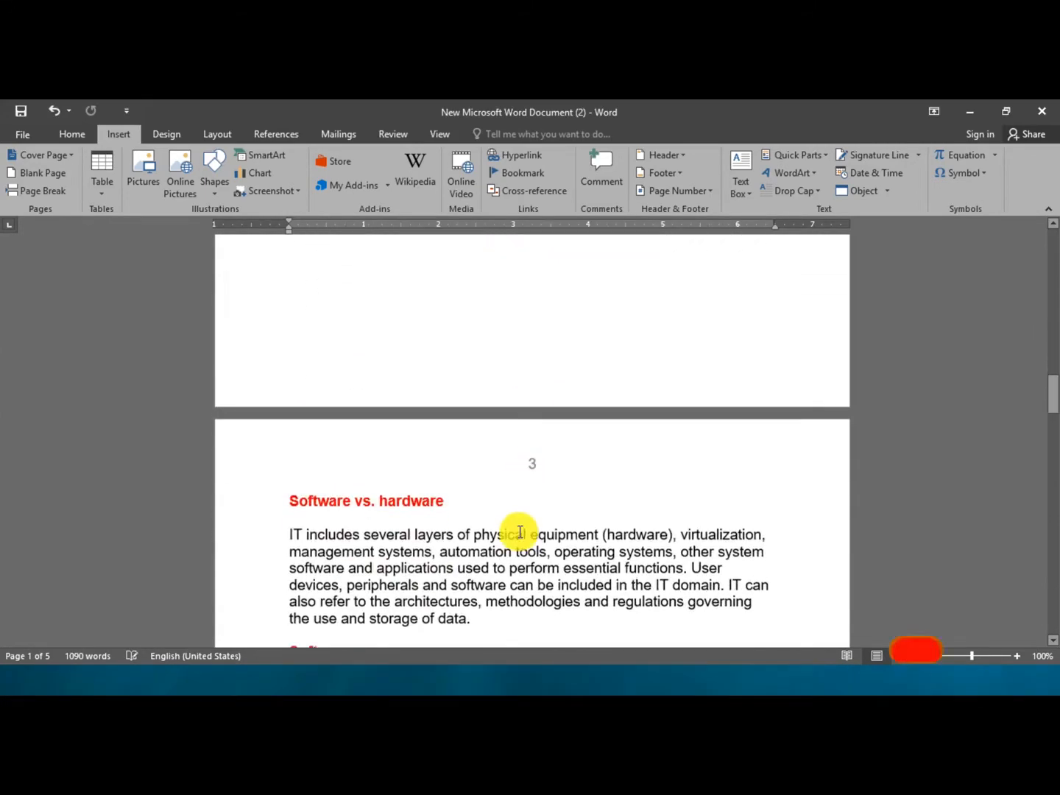
{"action": "scroll", "coordinate": [517, 533], "scroll_direction": "down", "scroll_amount": 3}
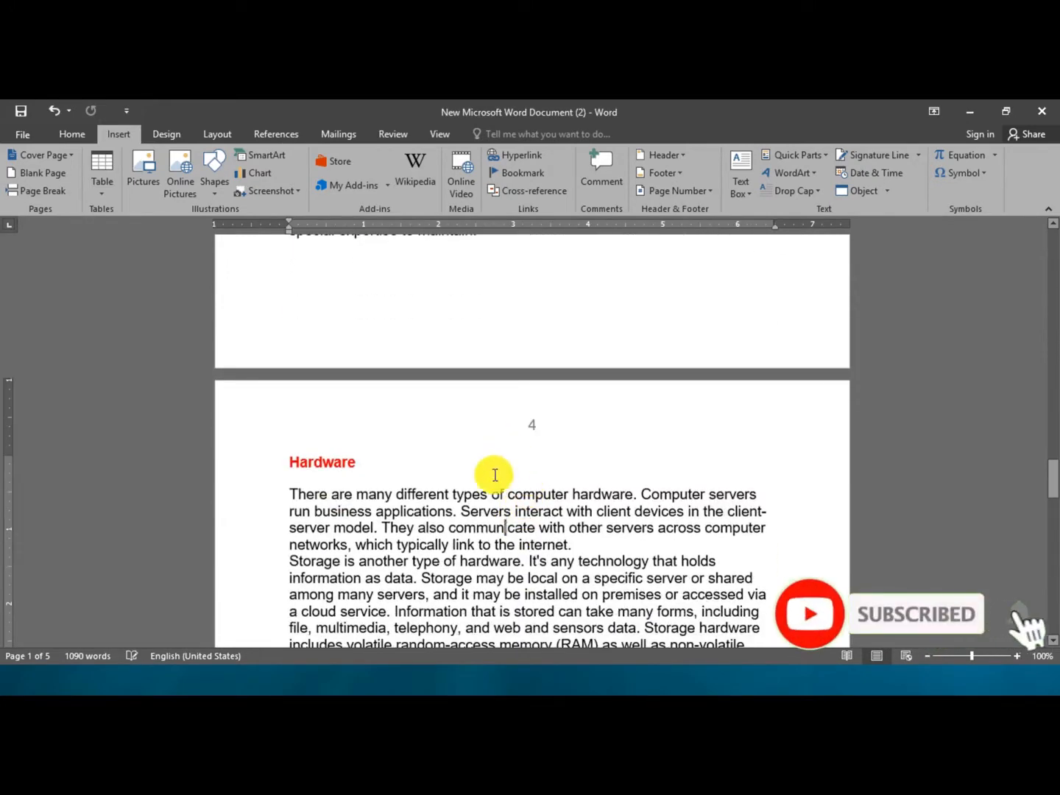
Place the cursor after the last paragraph on page 3 and show the formatting marks
{"action": "left_click", "coordinate": [478, 495]}
{"action": "scroll", "coordinate": [471, 507], "scroll_direction": "up", "scroll_amount": 5}
{"action": "left_click", "coordinate": [477, 479]}
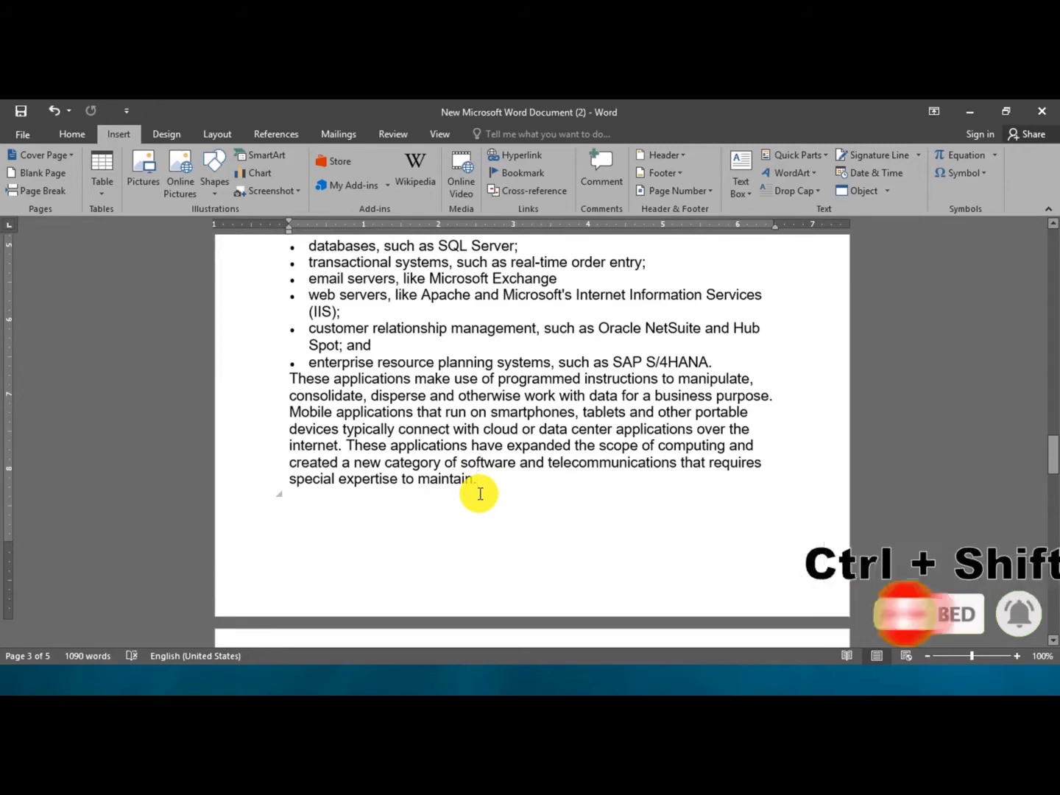
{"action": "key", "text": "ctrl+shift+8"}
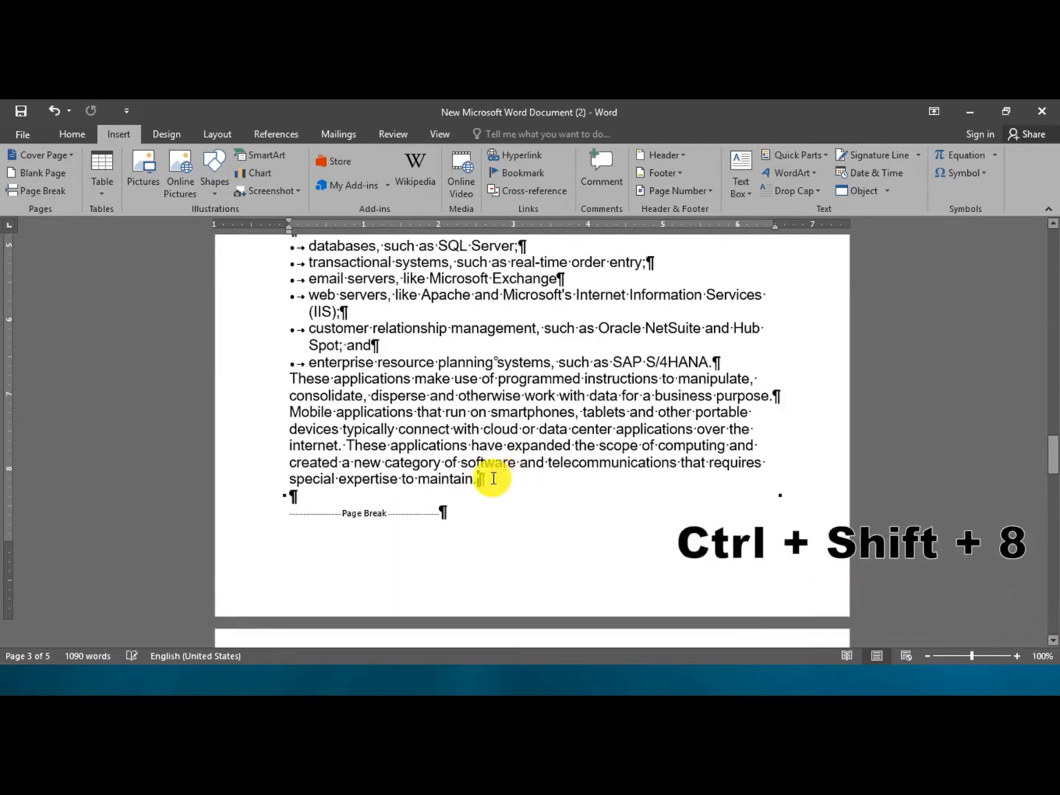
Insert a Next Page section break before the page break at the end of page 3
{"action": "left_click", "coordinate": [270, 524]}
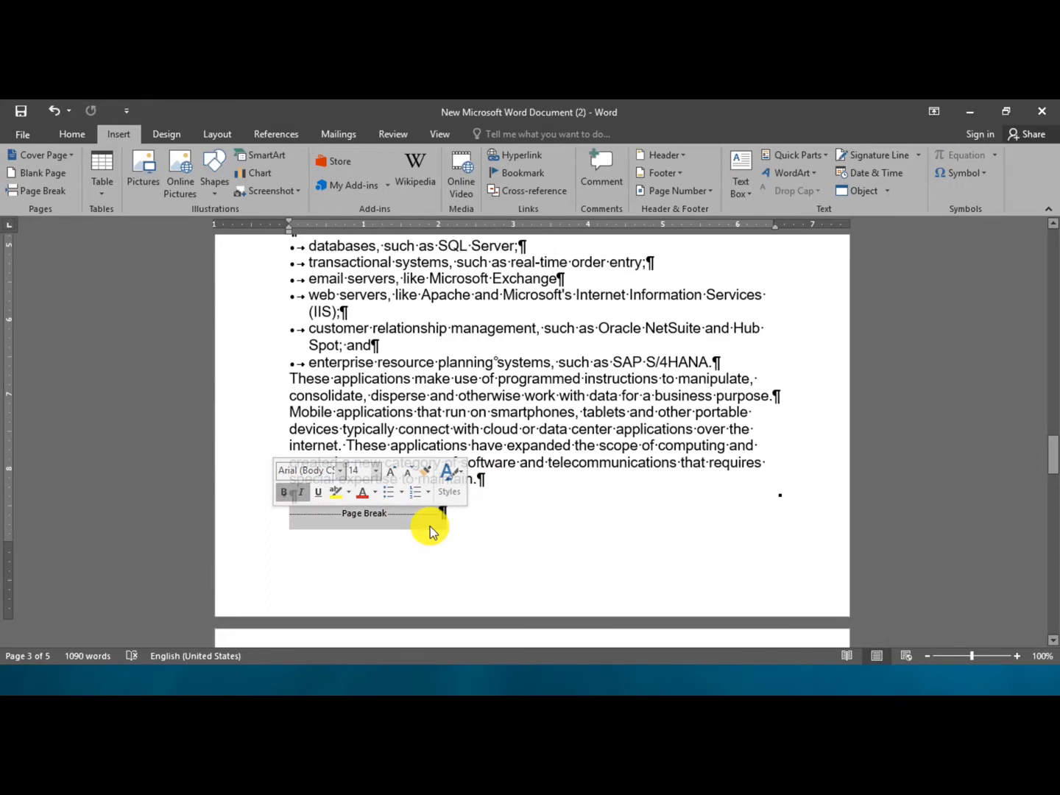
{"action": "left_click", "coordinate": [212, 135]}
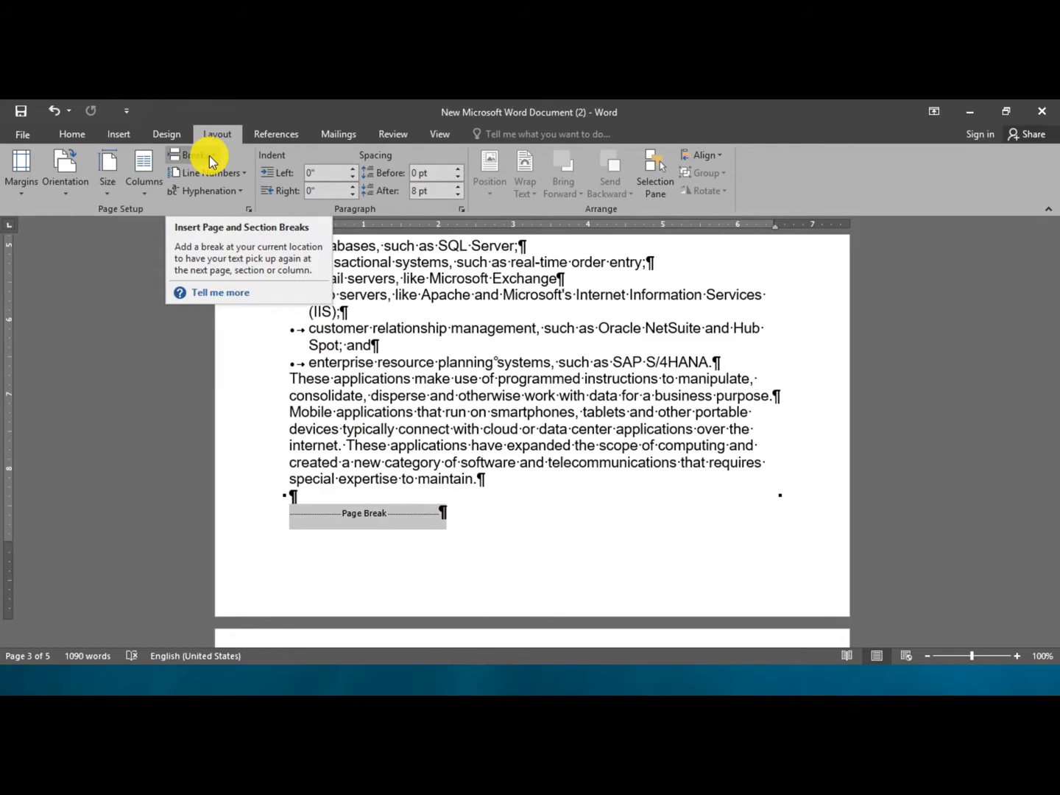
{"action": "left_click", "coordinate": [210, 156]}
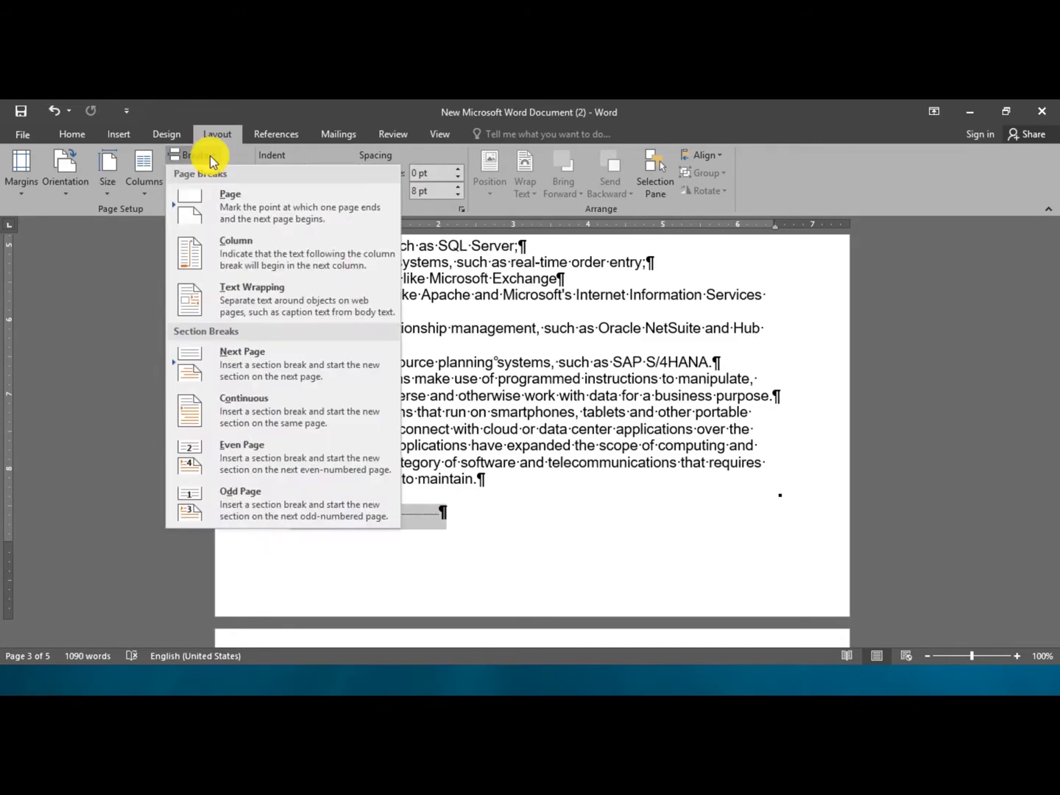
{"action": "left_click", "coordinate": [231, 366]}
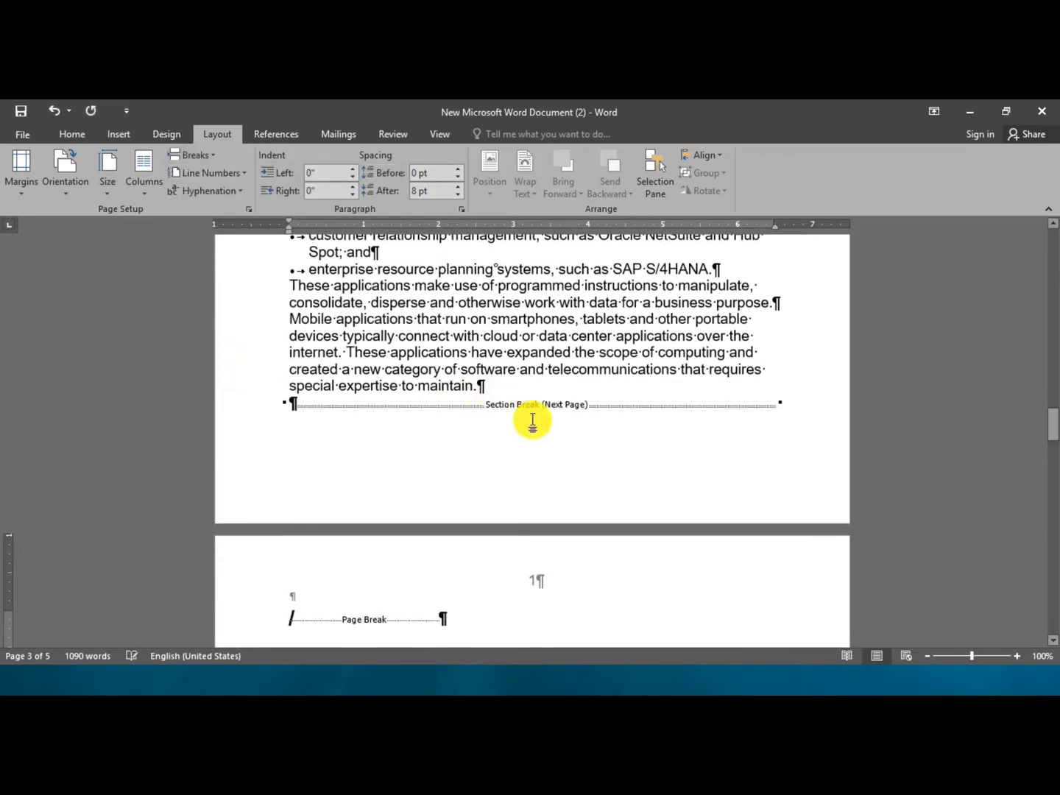
{"action": "left_click", "coordinate": [487, 407]}
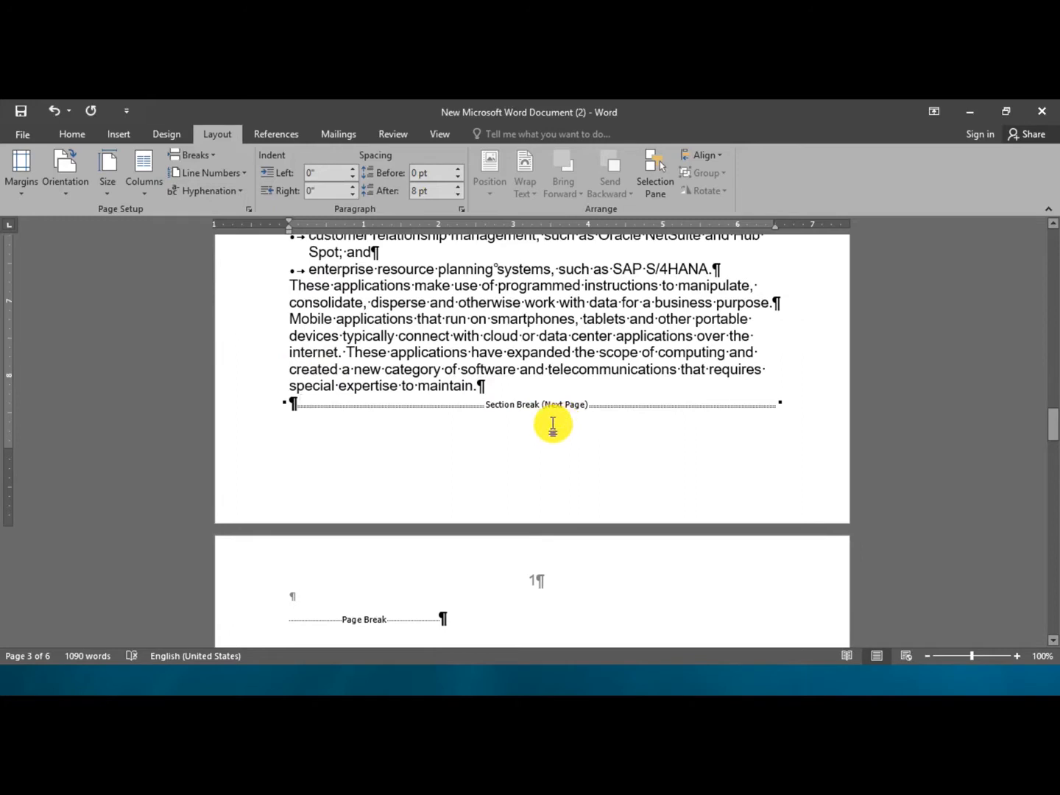
Delete the page break above the "Hardware" heading on page 4 and hide the formatting marks
{"action": "scroll", "coordinate": [551, 425], "scroll_direction": "down", "scroll_amount": 3}
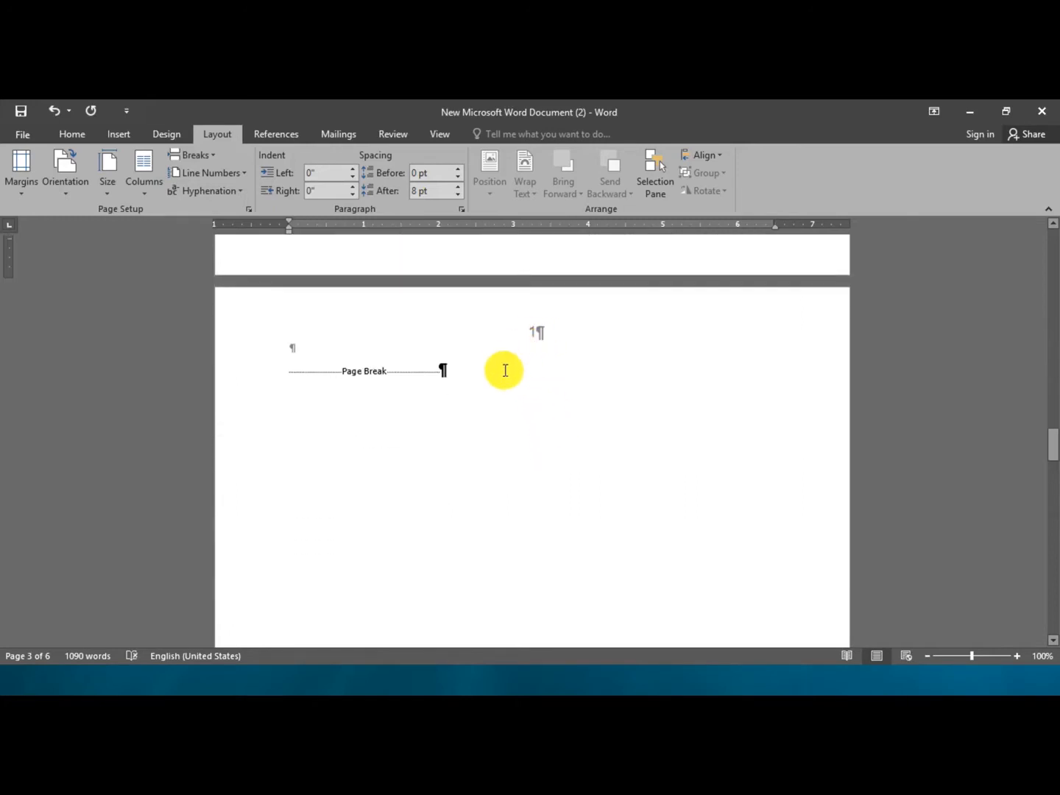
{"action": "left_click", "coordinate": [323, 380]}
{"action": "key", "text": "Delete"}
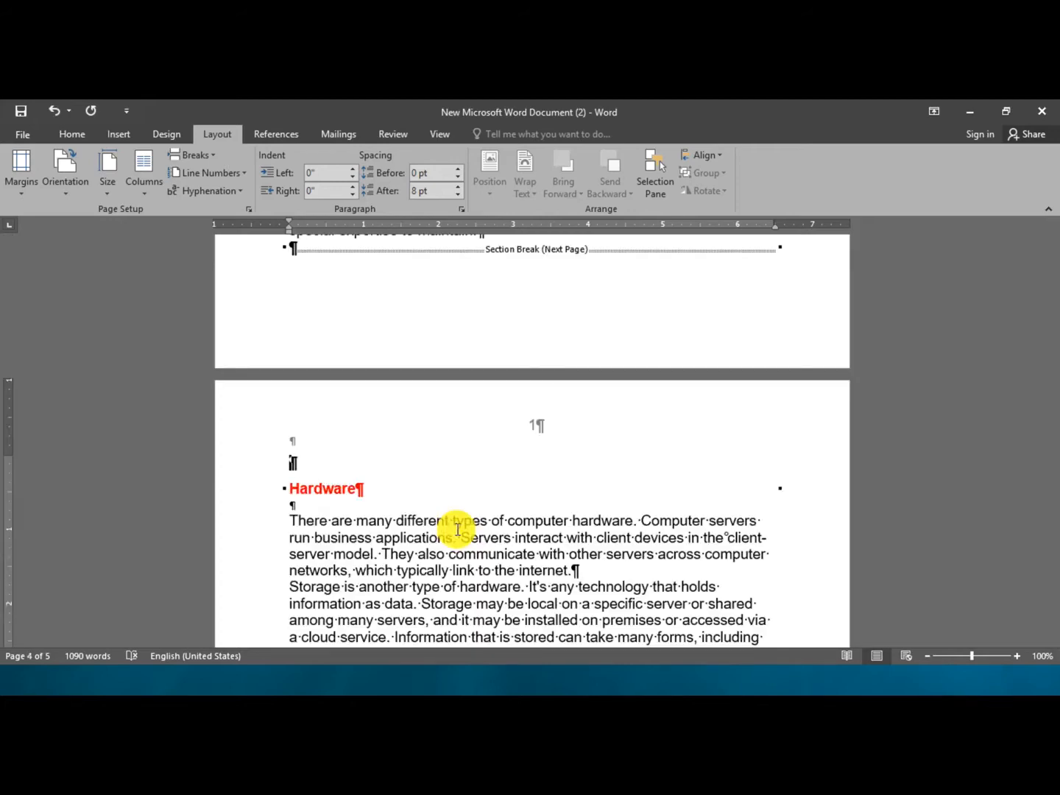
{"action": "key", "text": "ctrl+shift+8"}
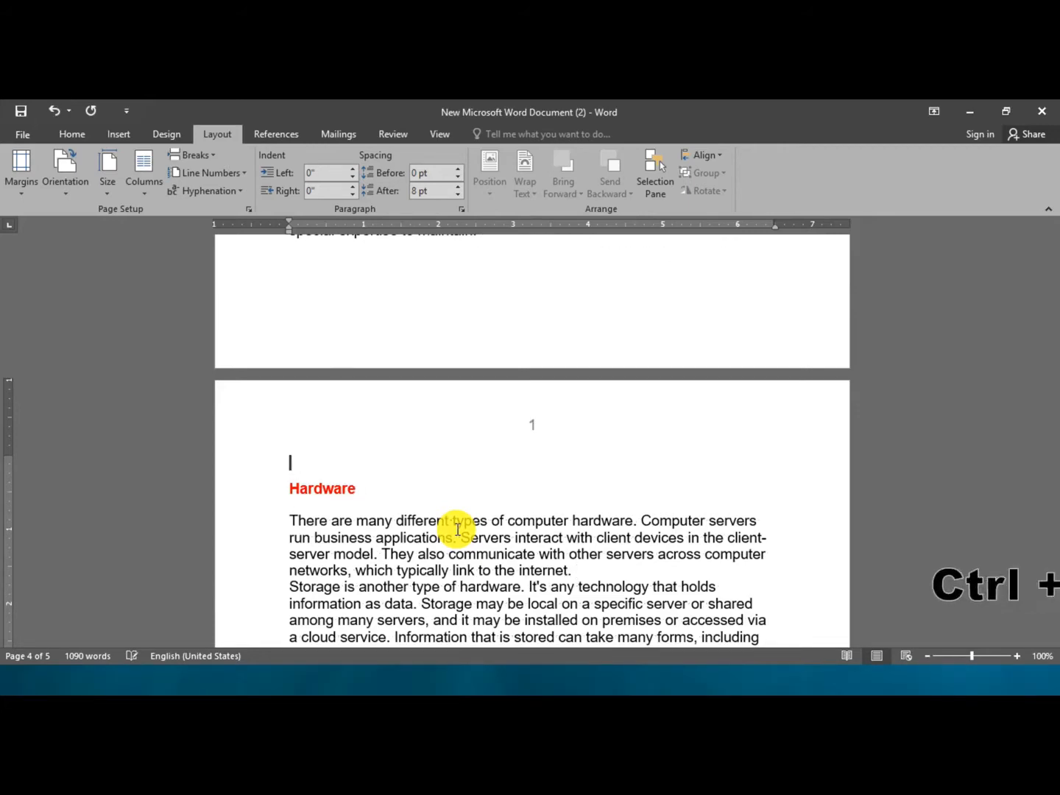
Set the section 2 header page numbering to start at 10 and return to the body text
{"action": "double_click", "coordinate": [529, 427]}
{"action": "left_click_drag", "start_coordinate": [527, 424], "coordinate": [549, 426]}
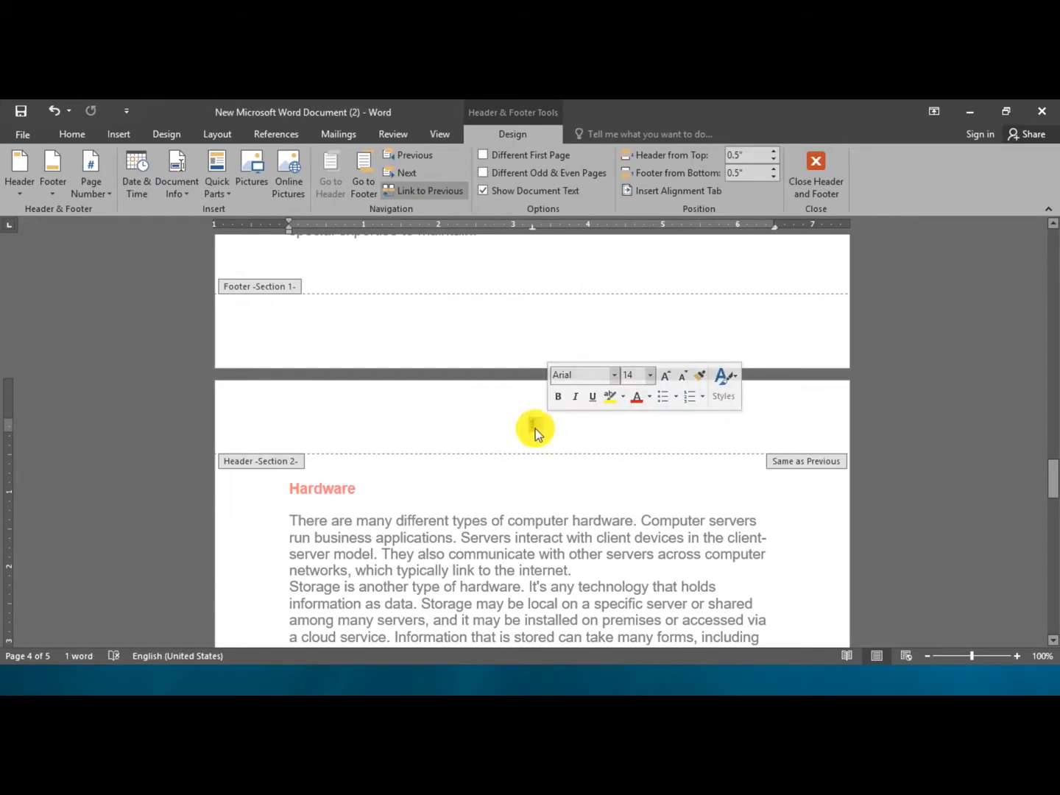
{"action": "left_click", "coordinate": [119, 135]}
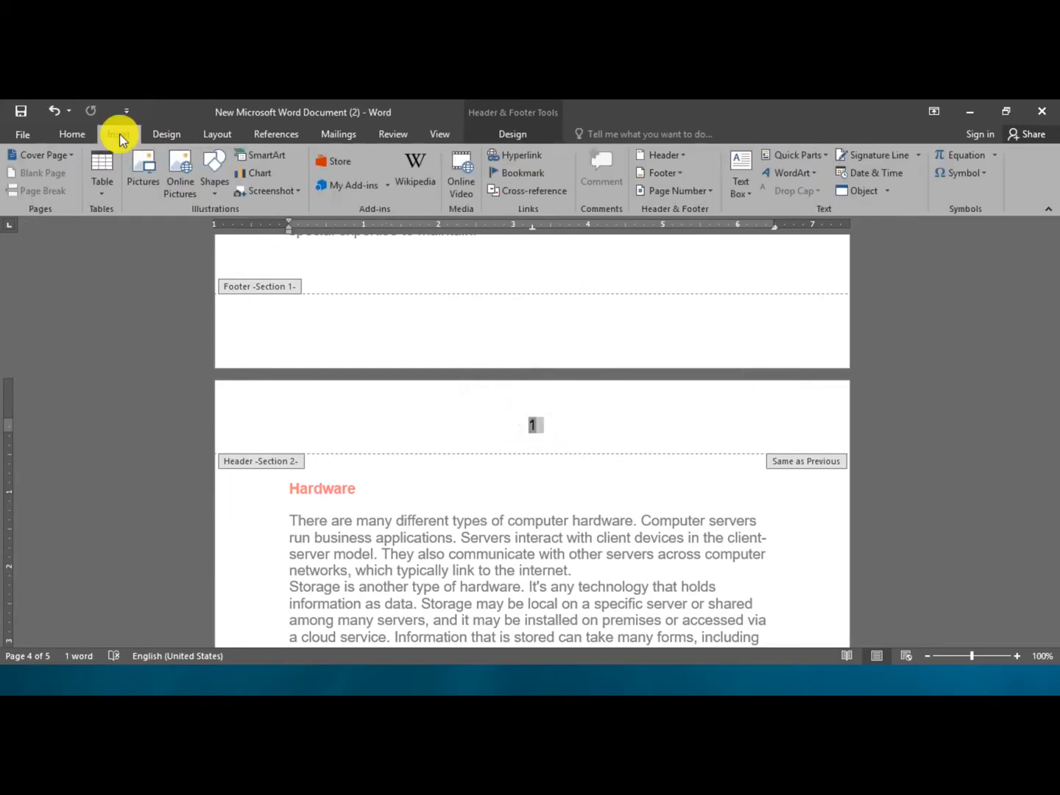
{"action": "left_click", "coordinate": [711, 191]}
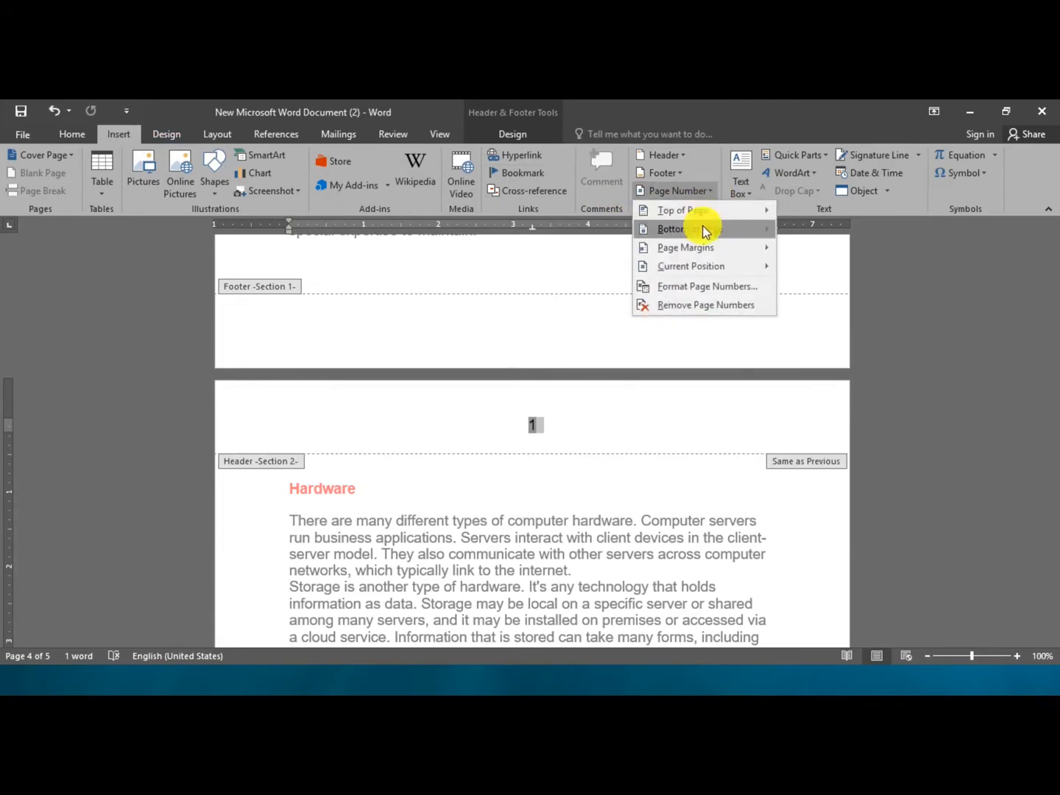
{"action": "left_click", "coordinate": [699, 289]}
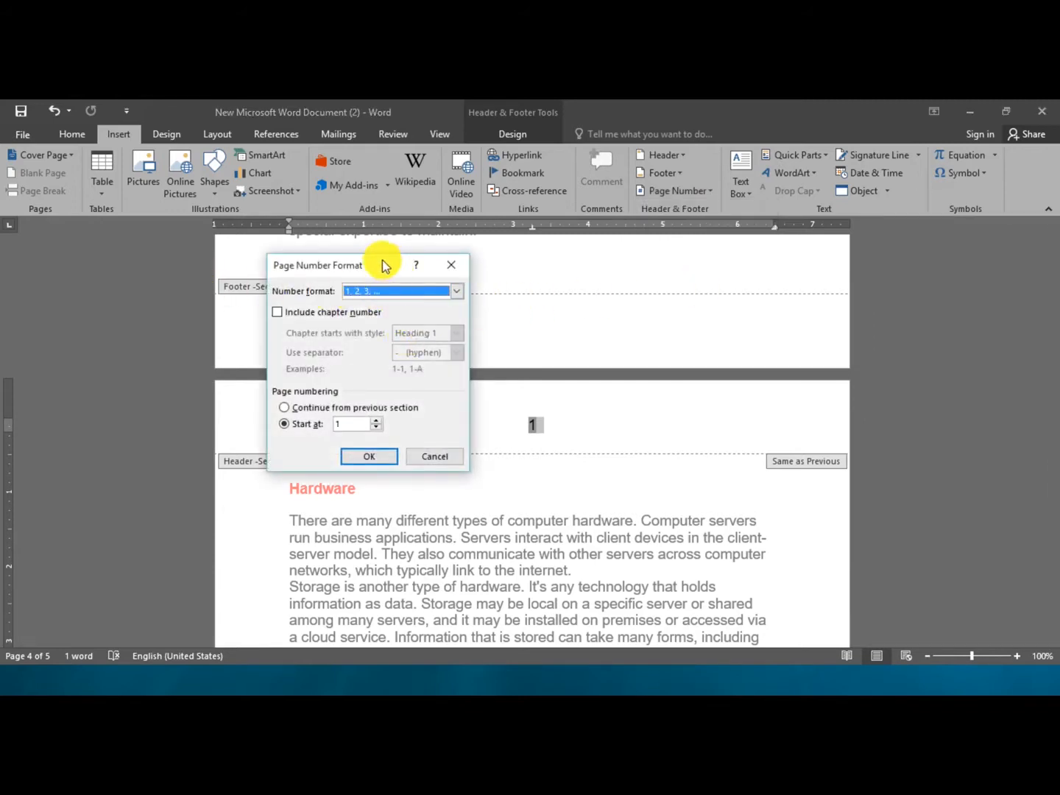
{"action": "left_click_drag", "start_coordinate": [385, 274], "coordinate": [257, 289]}
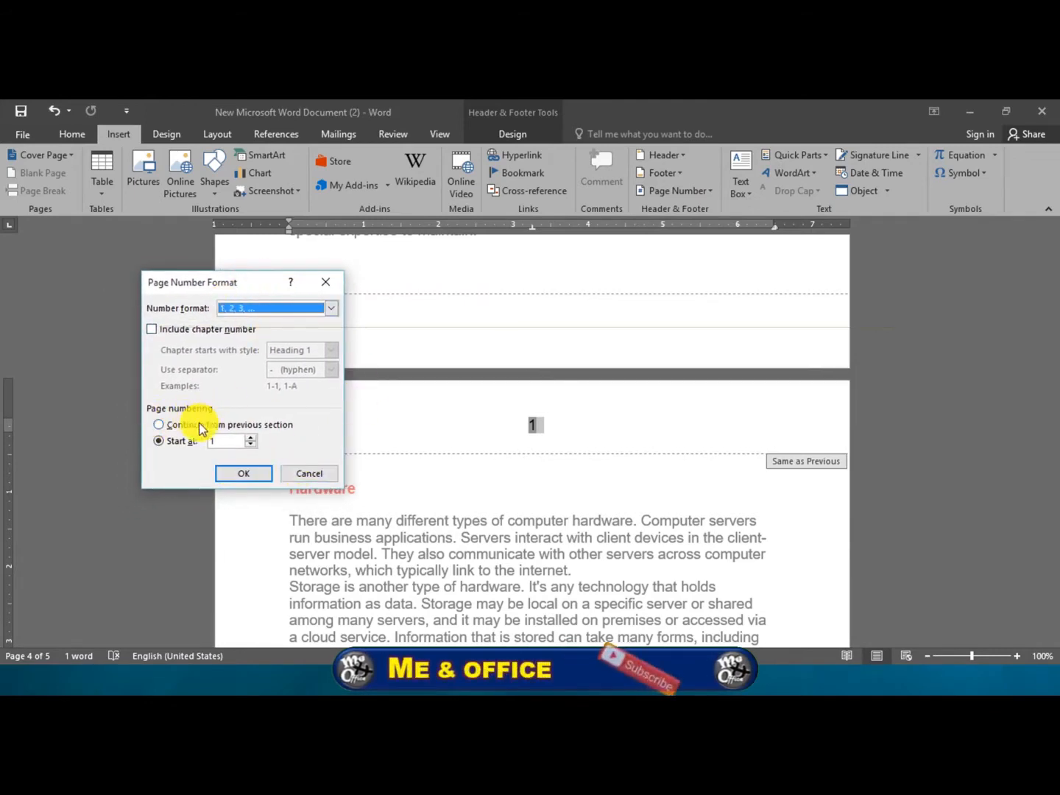
{"action": "left_click", "coordinate": [159, 444]}
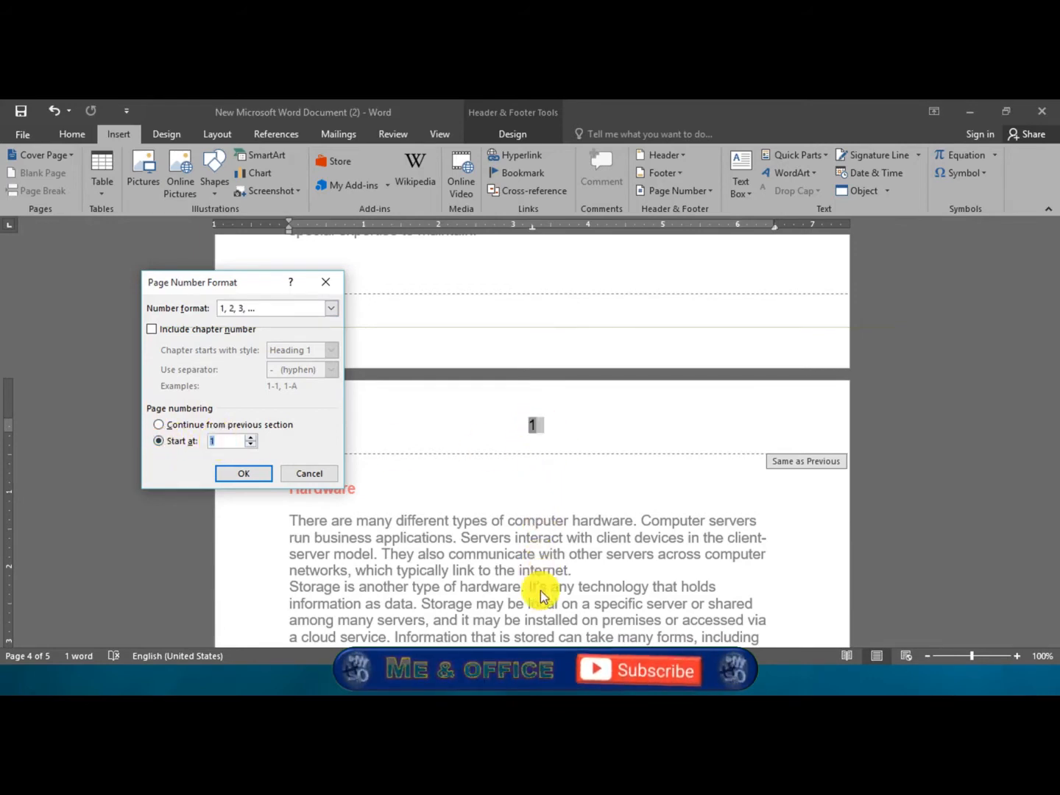
{"action": "left_click", "coordinate": [250, 439]}
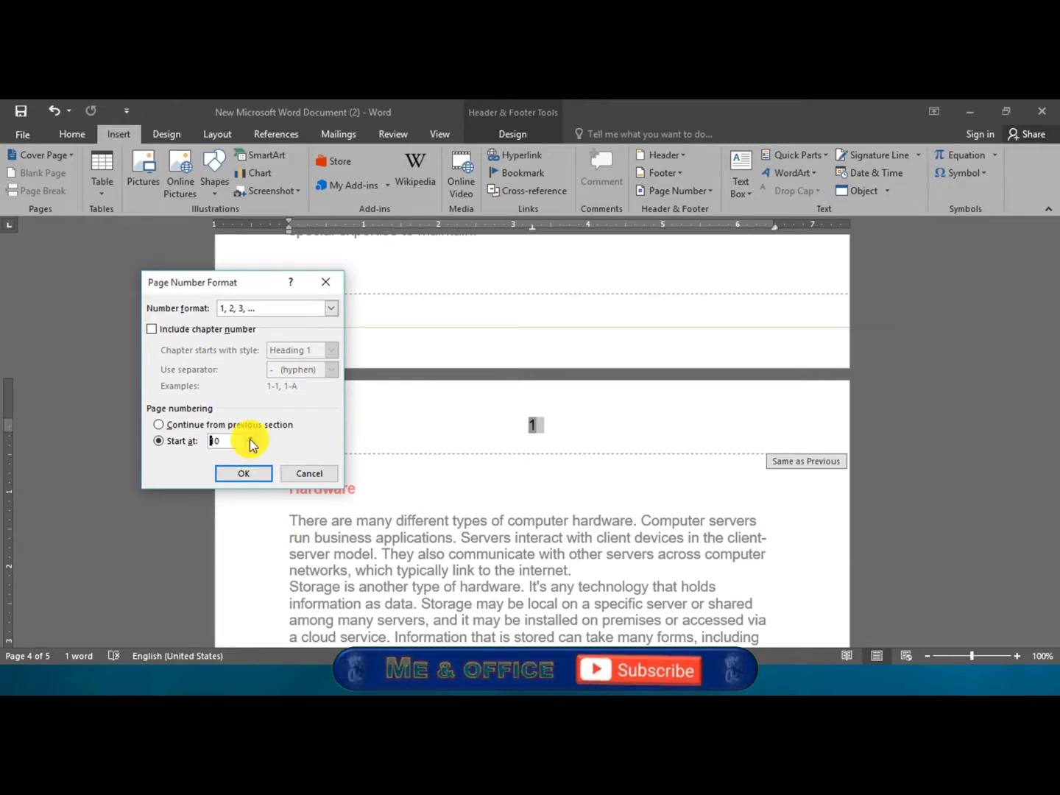
{"action": "left_click", "coordinate": [243, 473]}
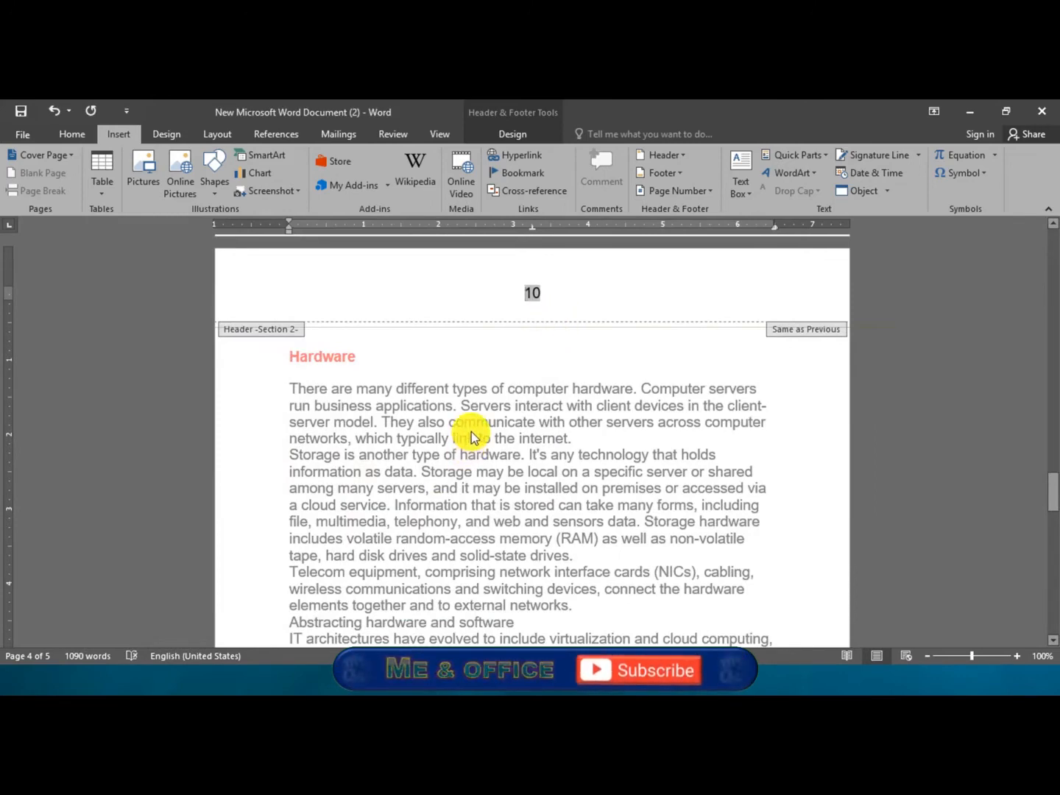
{"action": "double_click", "coordinate": [390, 407]}
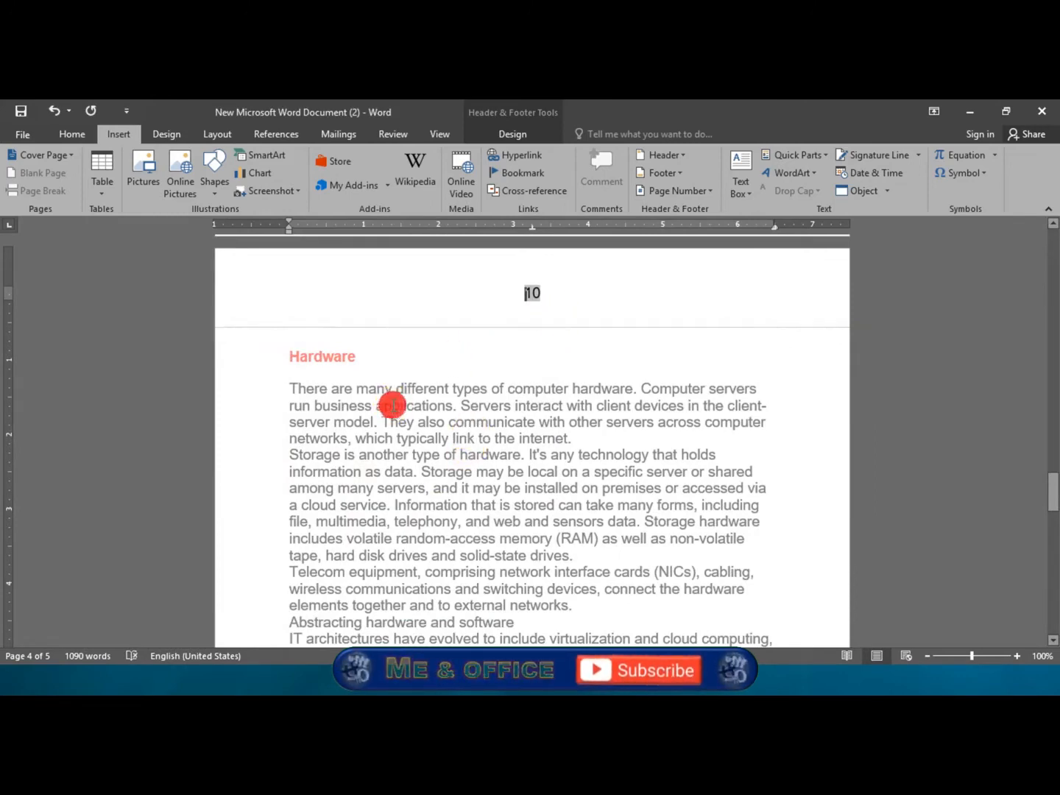
Examine the header page numbers on the pages before and after the section break
{"action": "scroll", "coordinate": [536, 445], "scroll_direction": "up", "scroll_amount": 2}
{"action": "scroll", "coordinate": [539, 525], "scroll_direction": "up", "scroll_amount": 4}
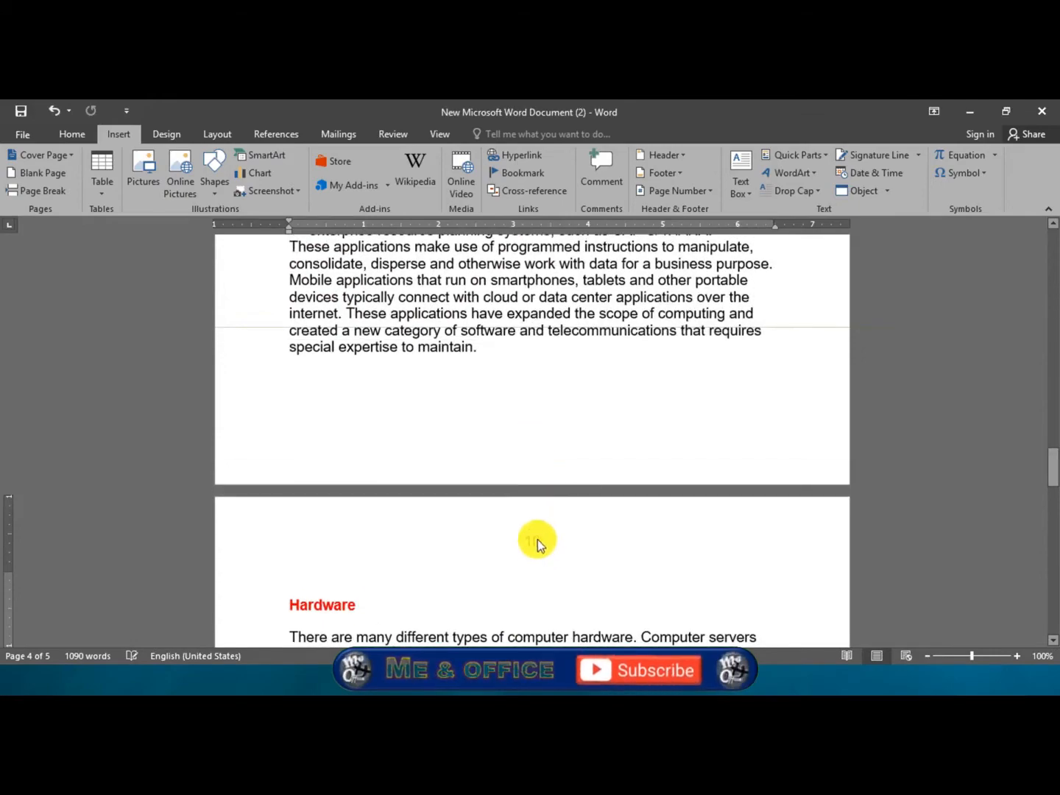
{"action": "scroll", "coordinate": [530, 556], "scroll_direction": "up", "scroll_amount": 6}
{"action": "scroll", "coordinate": [528, 558], "scroll_direction": "up", "scroll_amount": 20}
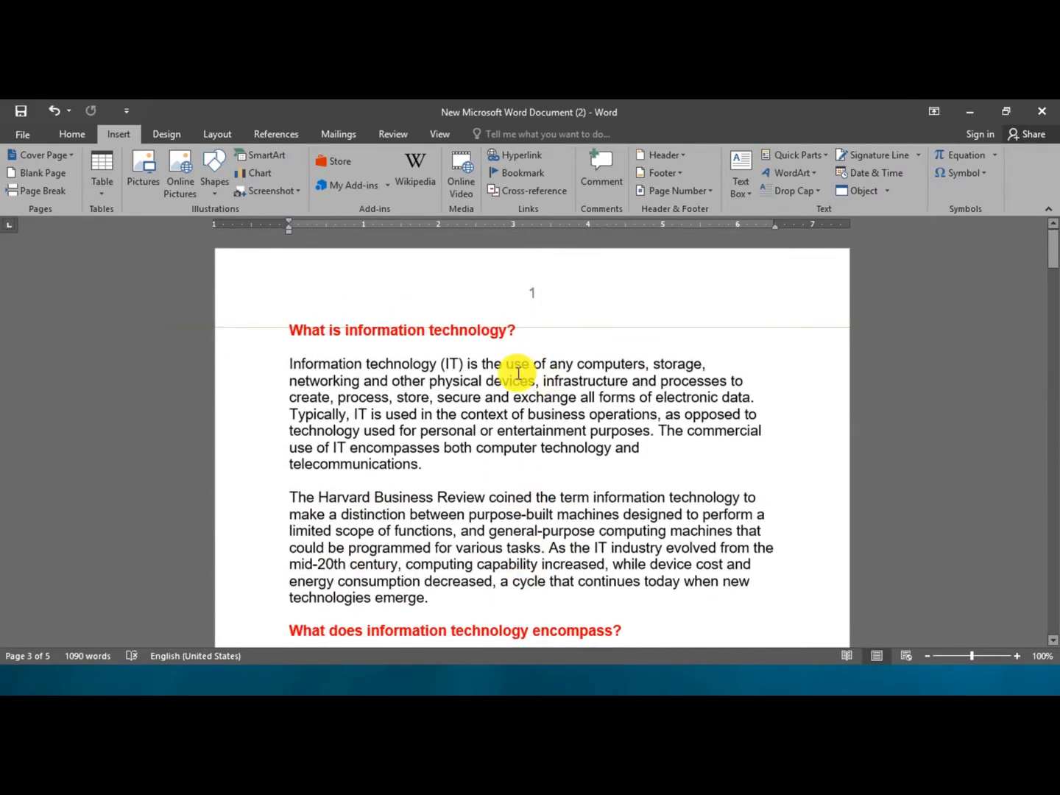
{"action": "scroll", "coordinate": [513, 372], "scroll_direction": "down", "scroll_amount": 15}
{"action": "scroll", "coordinate": [518, 372], "scroll_direction": "down", "scroll_amount": 15}
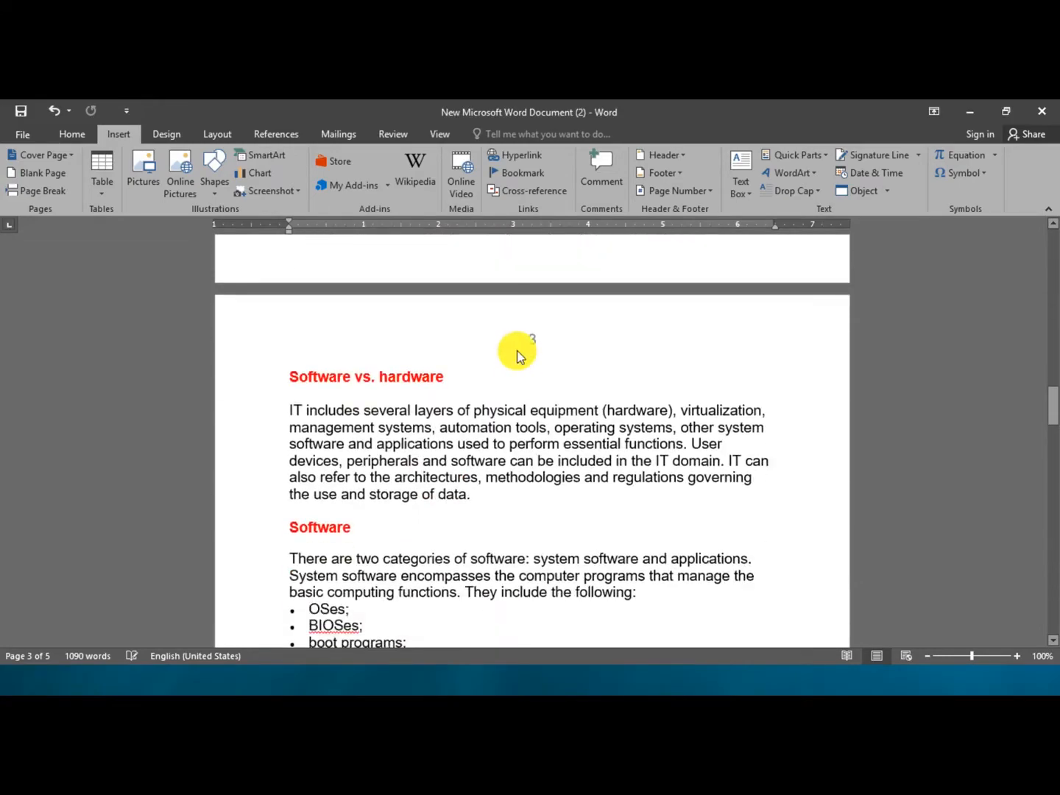
{"action": "scroll", "coordinate": [516, 362], "scroll_direction": "down", "scroll_amount": 8}
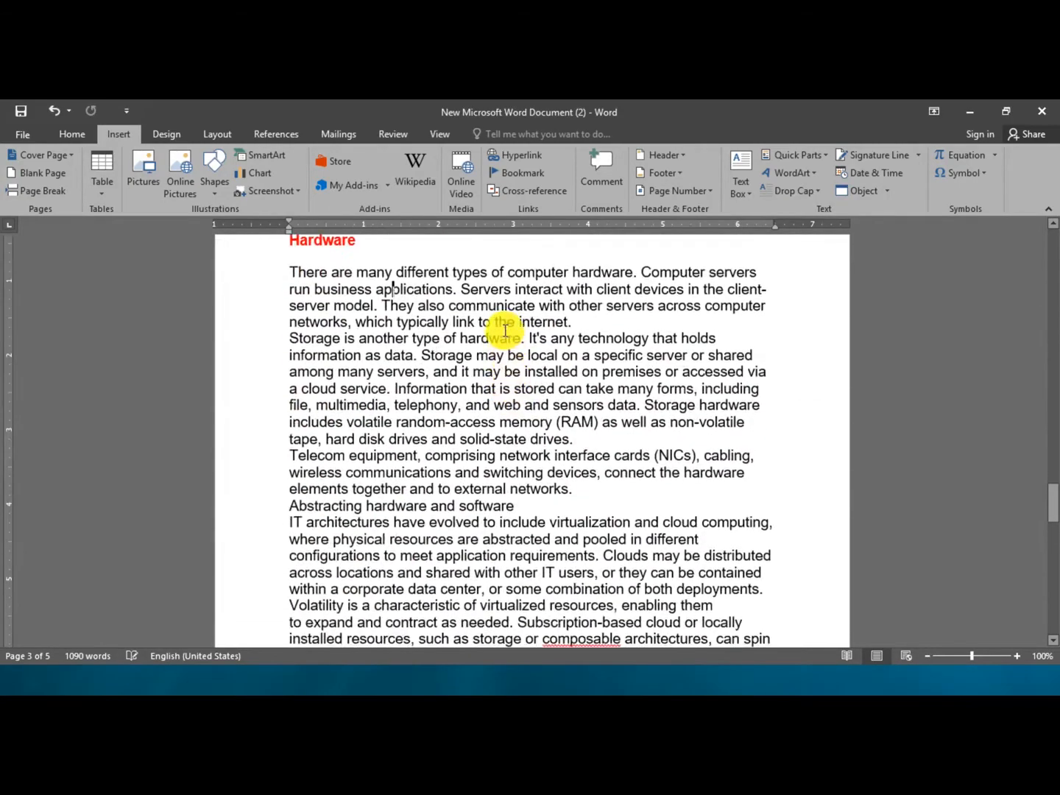
{"action": "scroll", "coordinate": [500, 331], "scroll_direction": "up", "scroll_amount": 3}
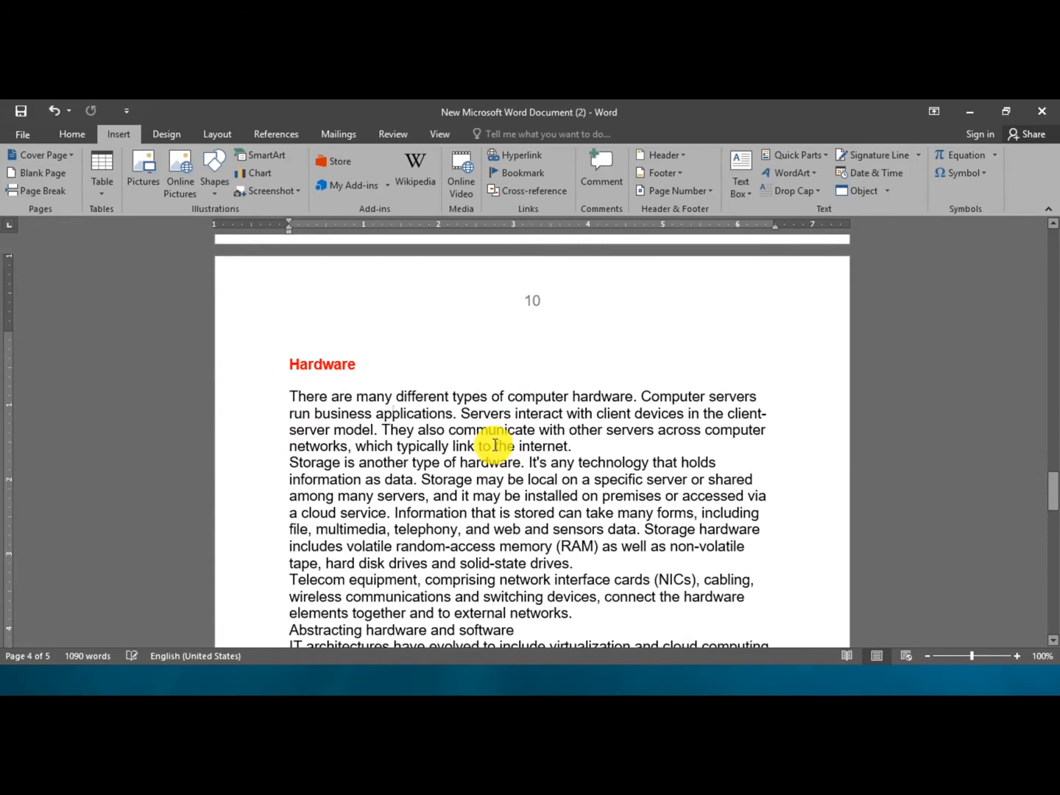
{"action": "scroll", "coordinate": [505, 415], "scroll_direction": "down", "scroll_amount": 15}
{"action": "scroll", "coordinate": [509, 424], "scroll_direction": "down", "scroll_amount": 15}
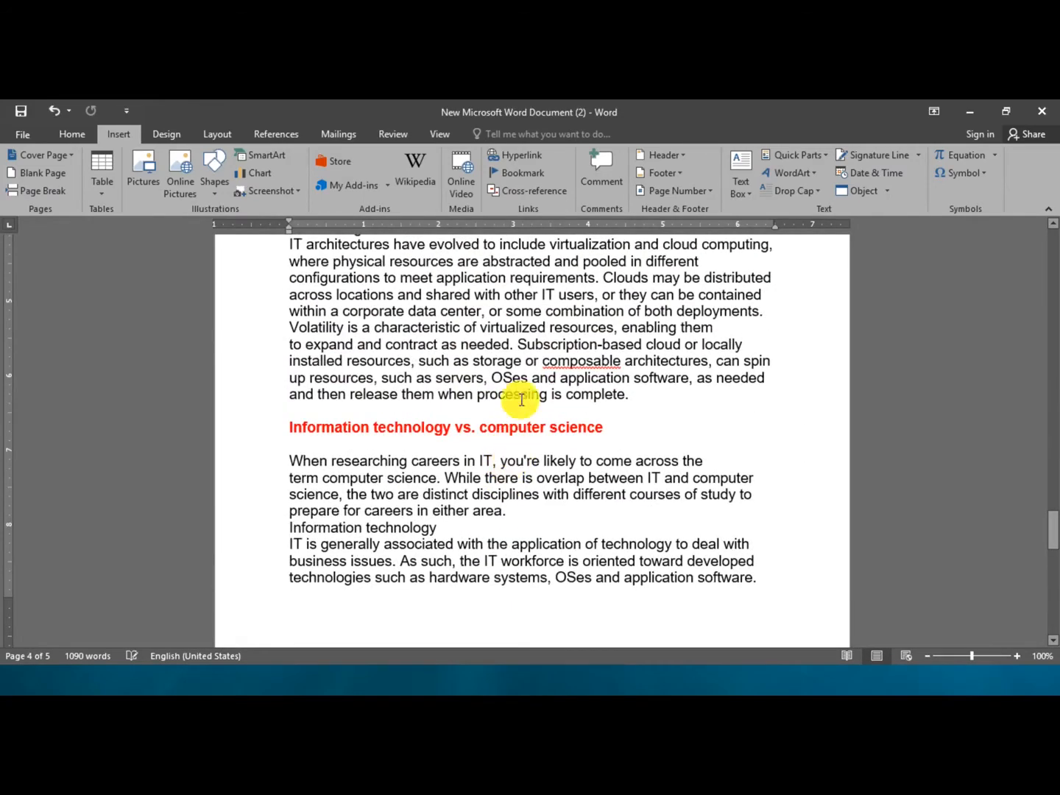
{"action": "scroll", "coordinate": [516, 374], "scroll_direction": "up", "scroll_amount": 15}
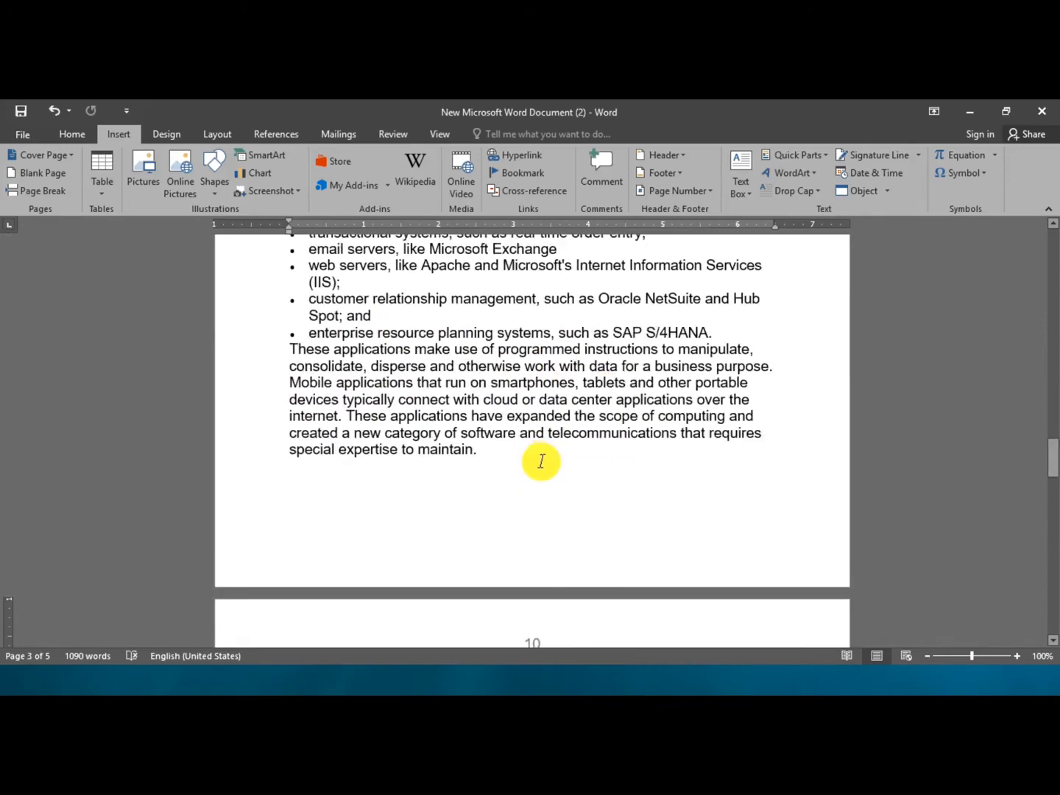
{"action": "scroll", "coordinate": [541, 459], "scroll_direction": "up", "scroll_amount": 20}
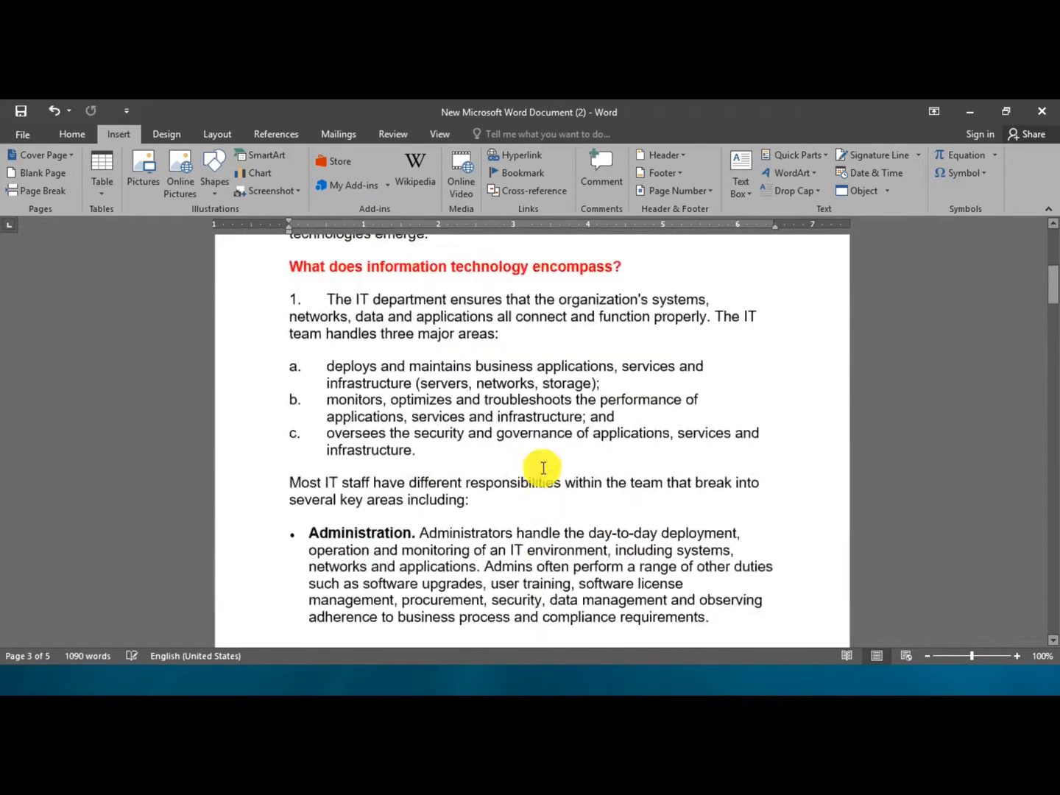
{"action": "scroll", "coordinate": [543, 468], "scroll_direction": "up", "scroll_amount": 10}
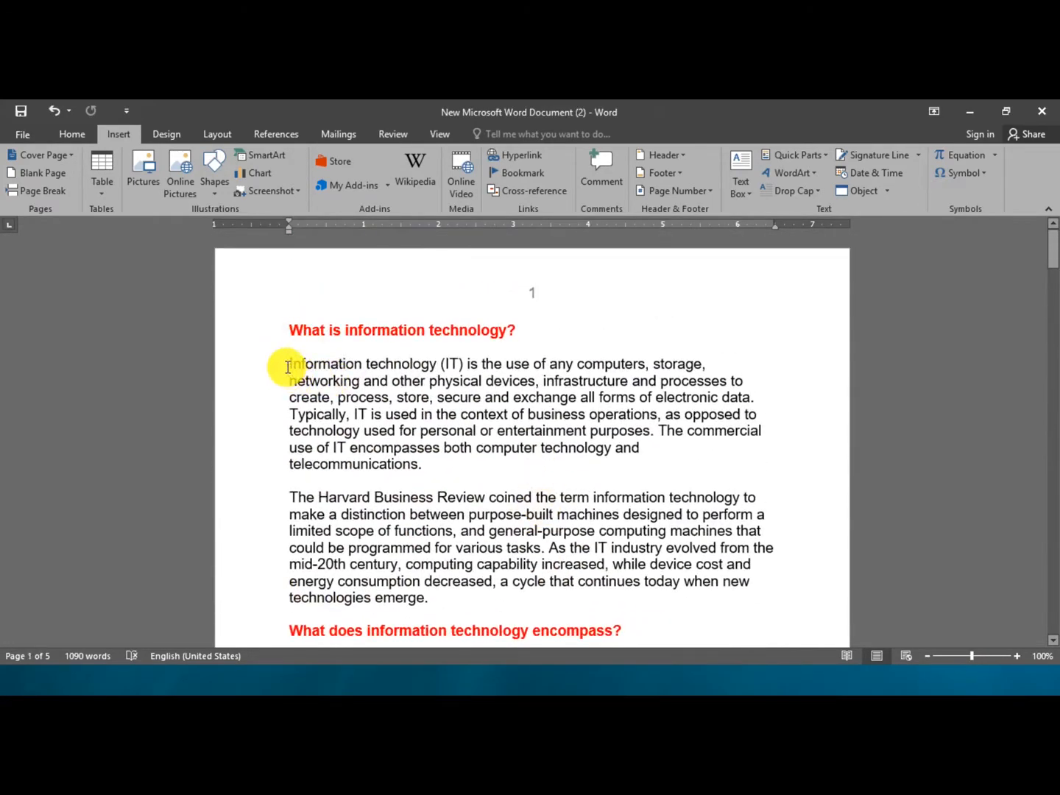
Try selecting the first paragraph under "What is information technology?" and its word "Information", clearing each selection
{"action": "left_click_drag", "start_coordinate": [288, 366], "coordinate": [284, 397]}
{"action": "left_click", "coordinate": [288, 397]}
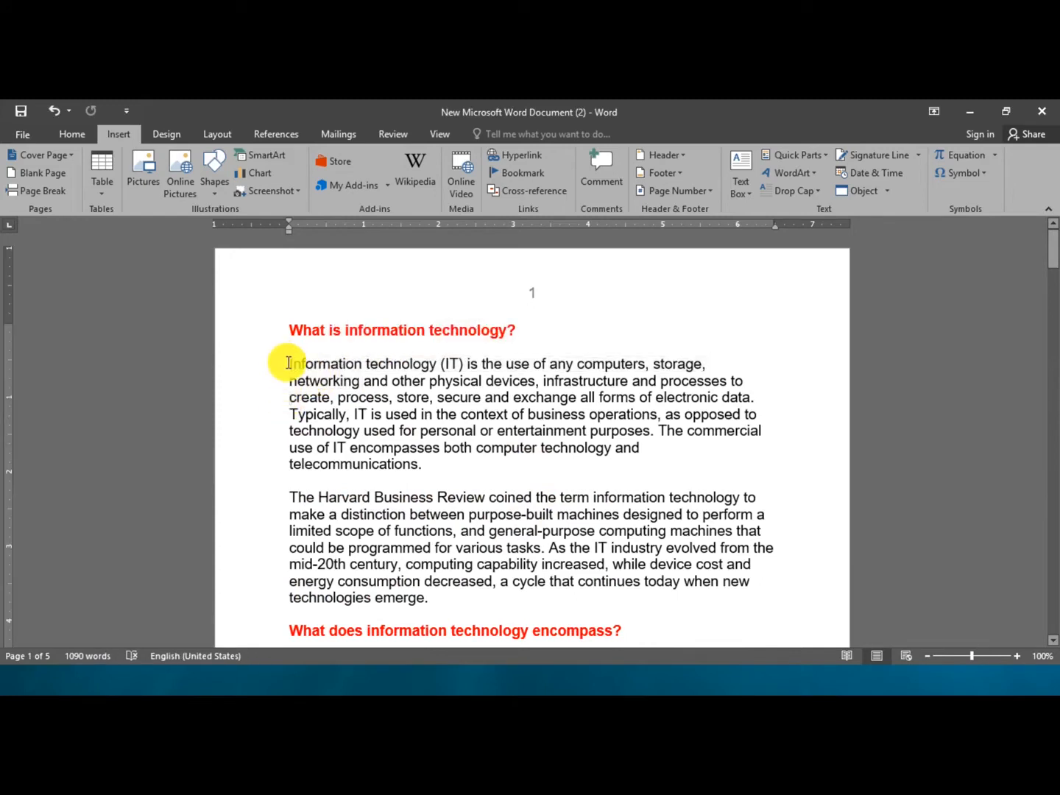
{"action": "left_click_drag", "start_coordinate": [298, 364], "coordinate": [301, 364]}
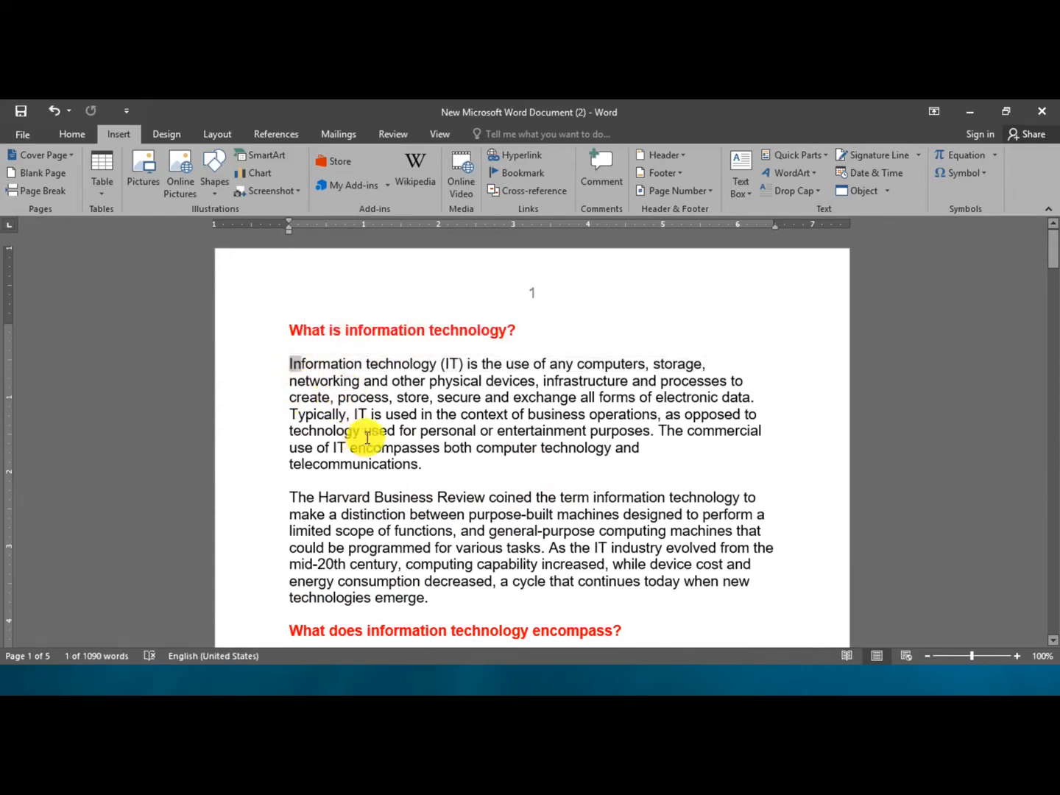
{"action": "left_click", "coordinate": [288, 364]}
{"action": "left_click_drag", "start_coordinate": [303, 365], "coordinate": [419, 462]}
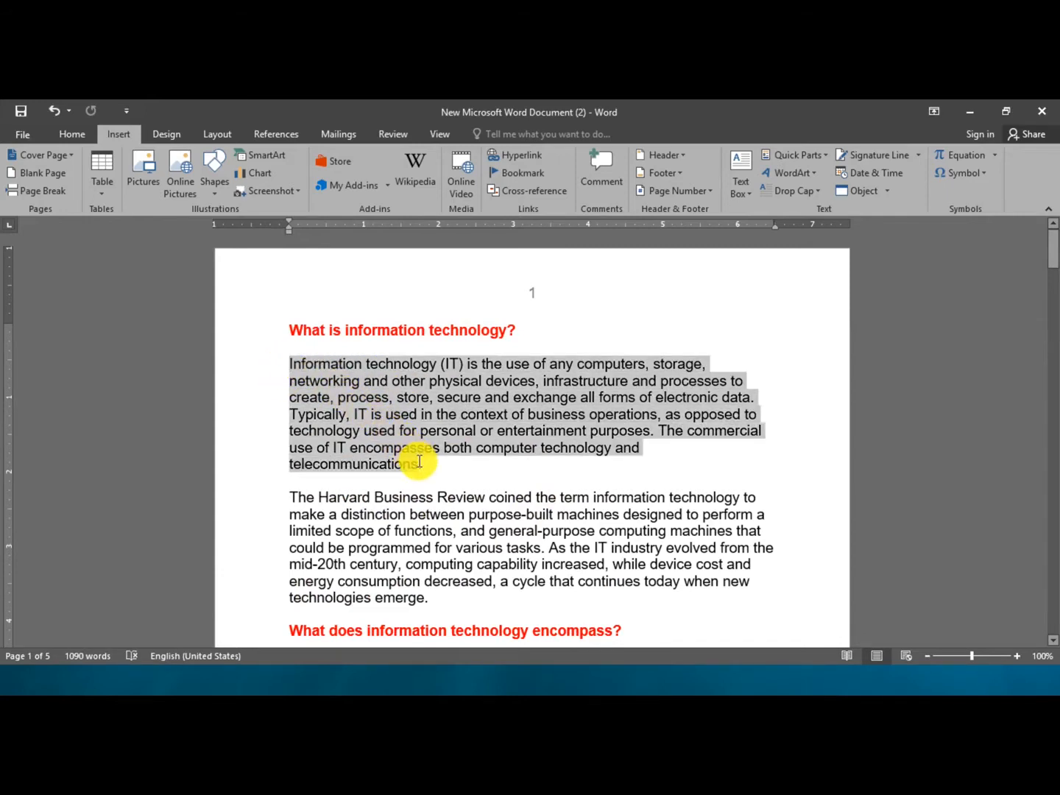
{"action": "left_click", "coordinate": [359, 380]}
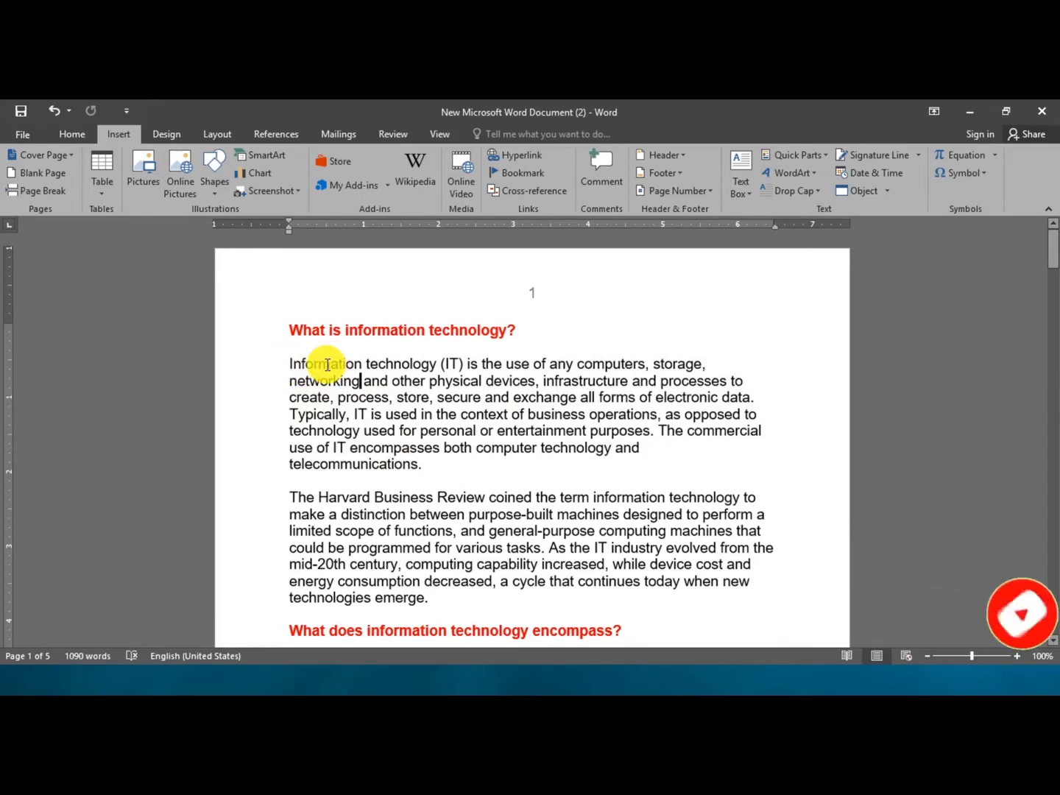
{"action": "double_click", "coordinate": [329, 365]}
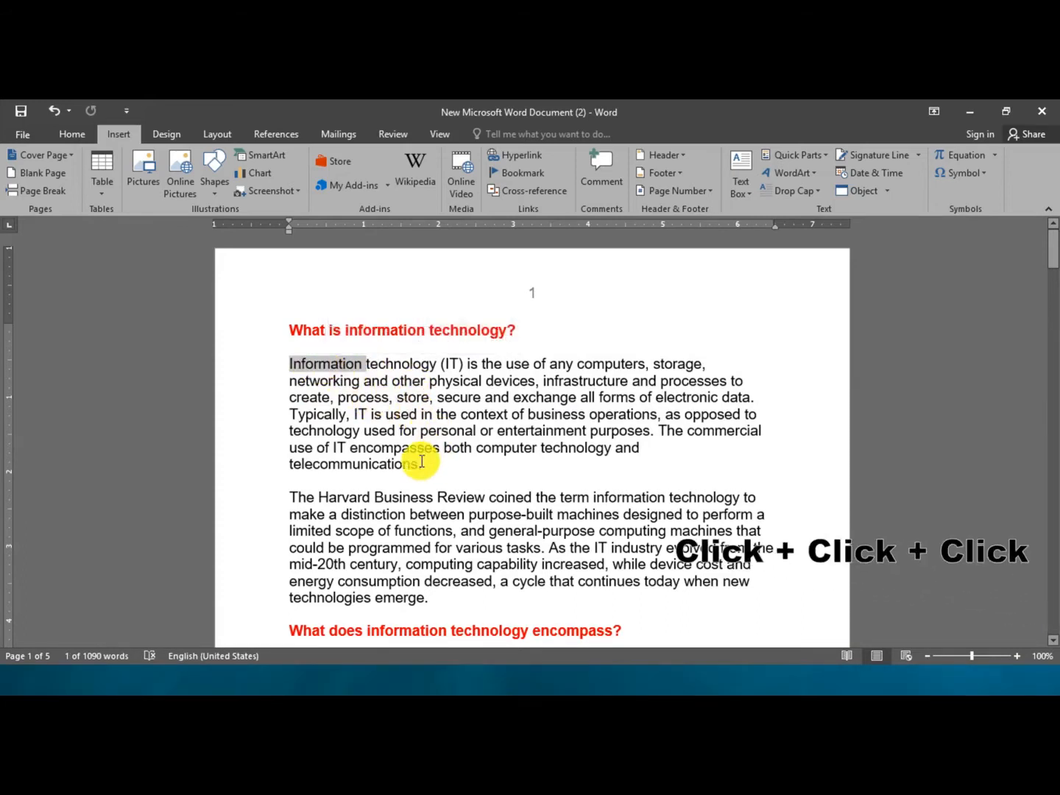
{"action": "left_click", "coordinate": [348, 365]}
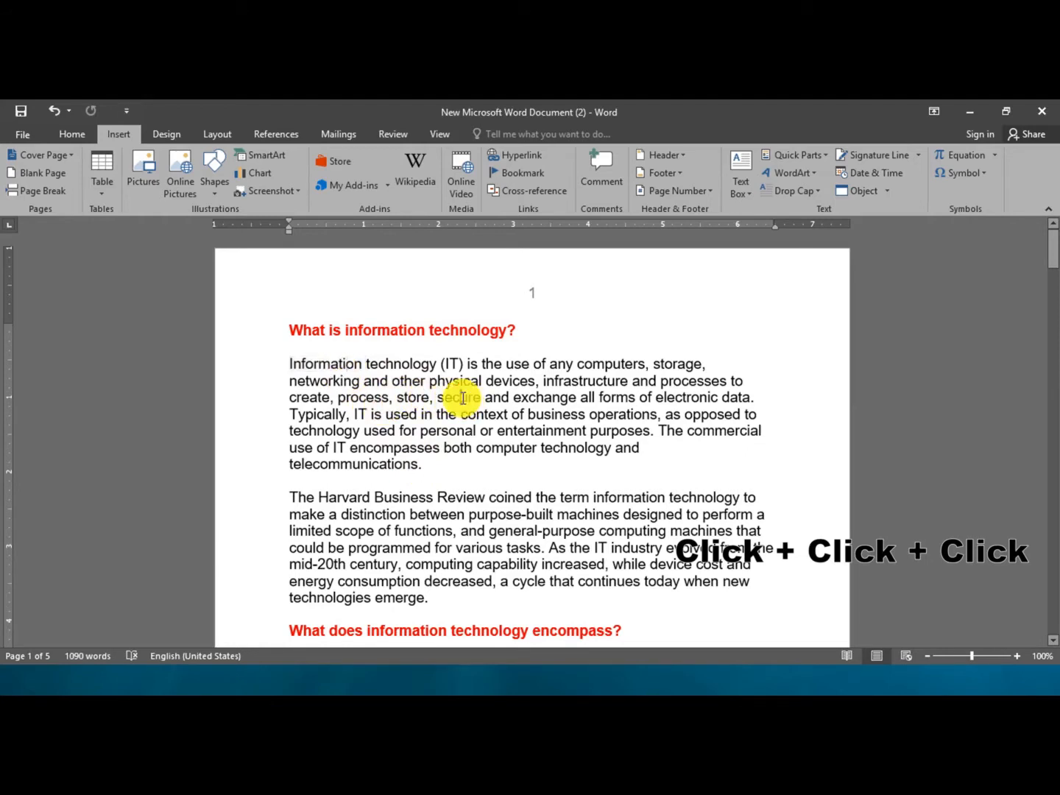
Justify the whole first paragraph under "What is information technology?" and set its line spacing to 1.5
{"action": "triple_click", "coordinate": [462, 398]}
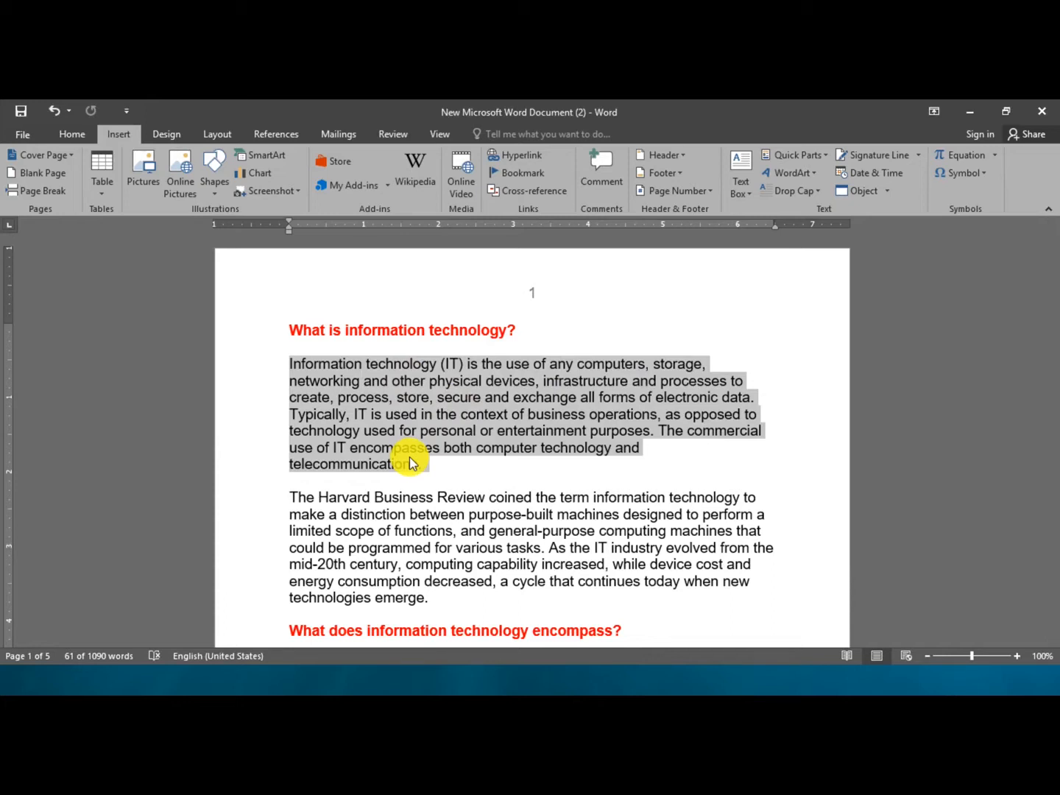
{"action": "key", "text": "ctrl+j"}
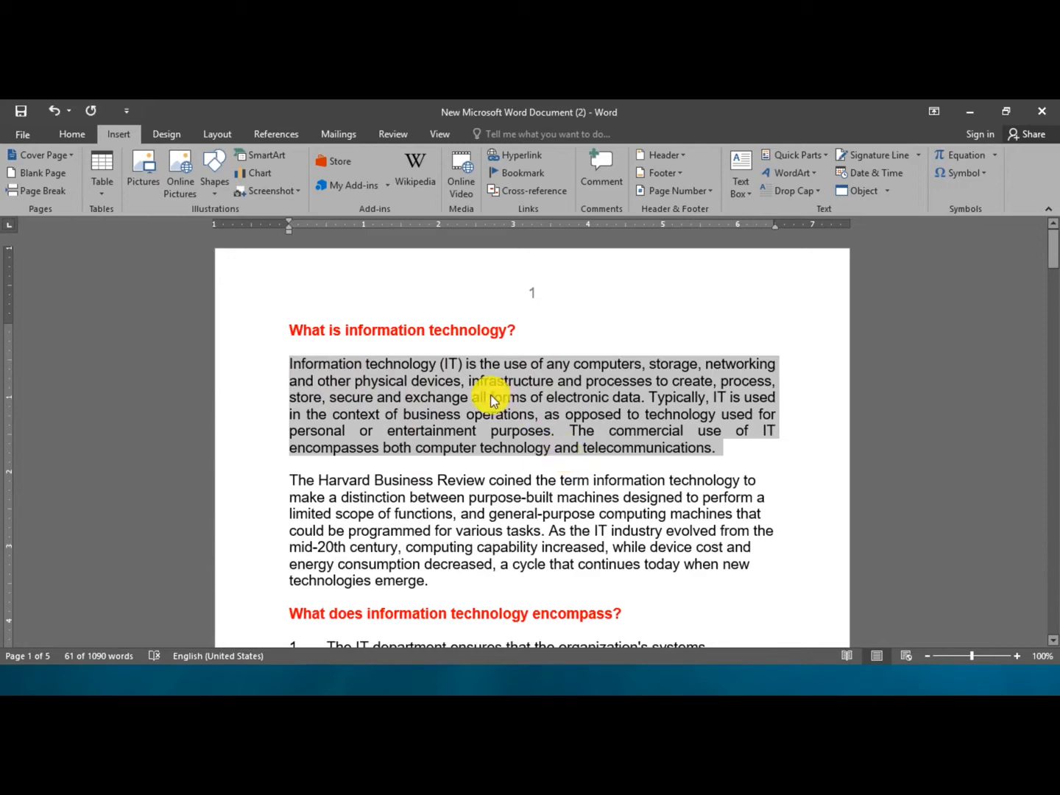
{"action": "left_click", "coordinate": [72, 136]}
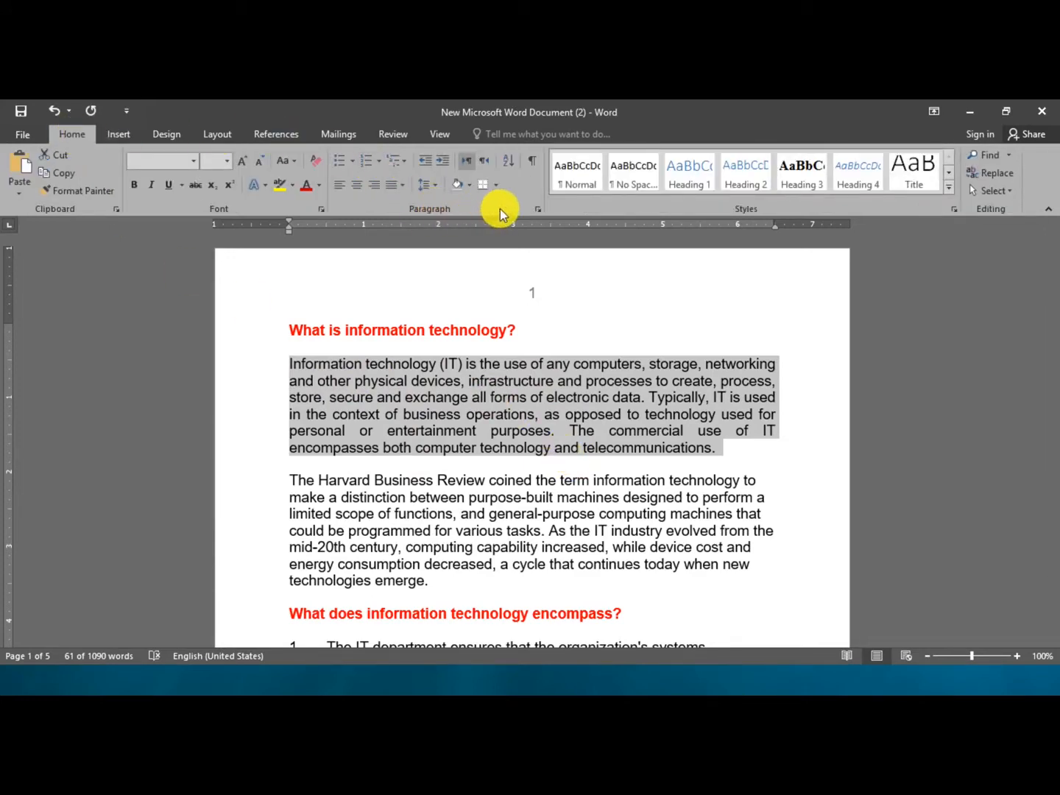
{"action": "left_click", "coordinate": [436, 184]}
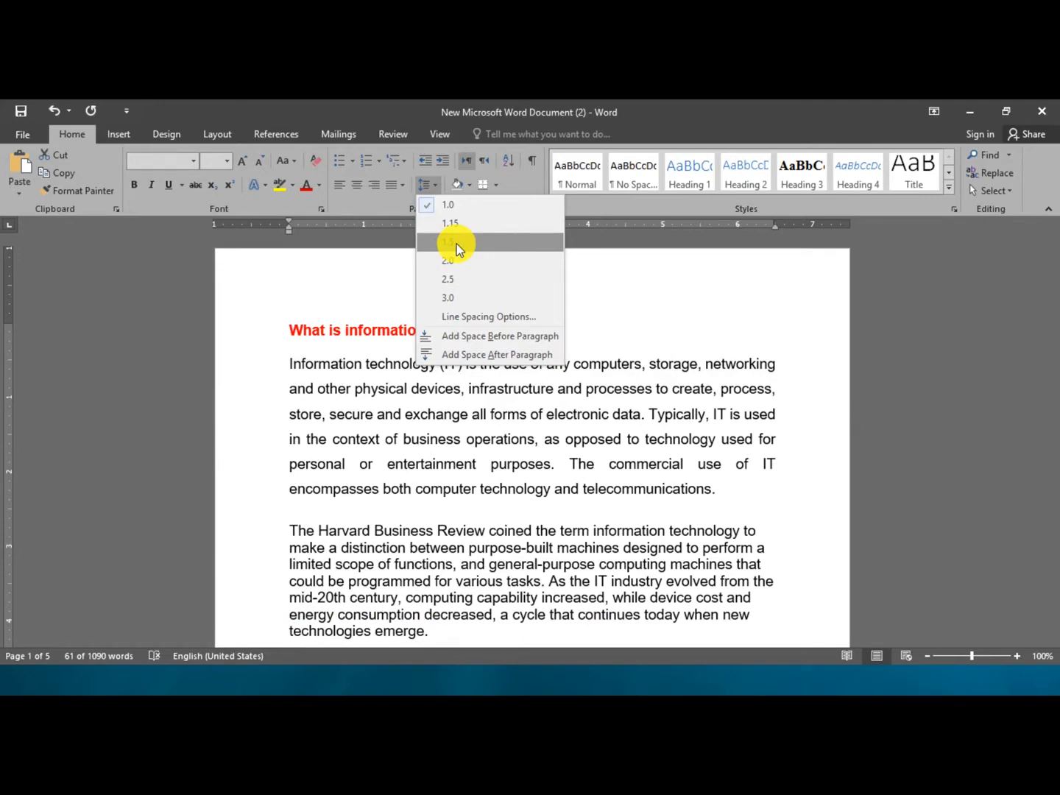
{"action": "left_click", "coordinate": [457, 244]}
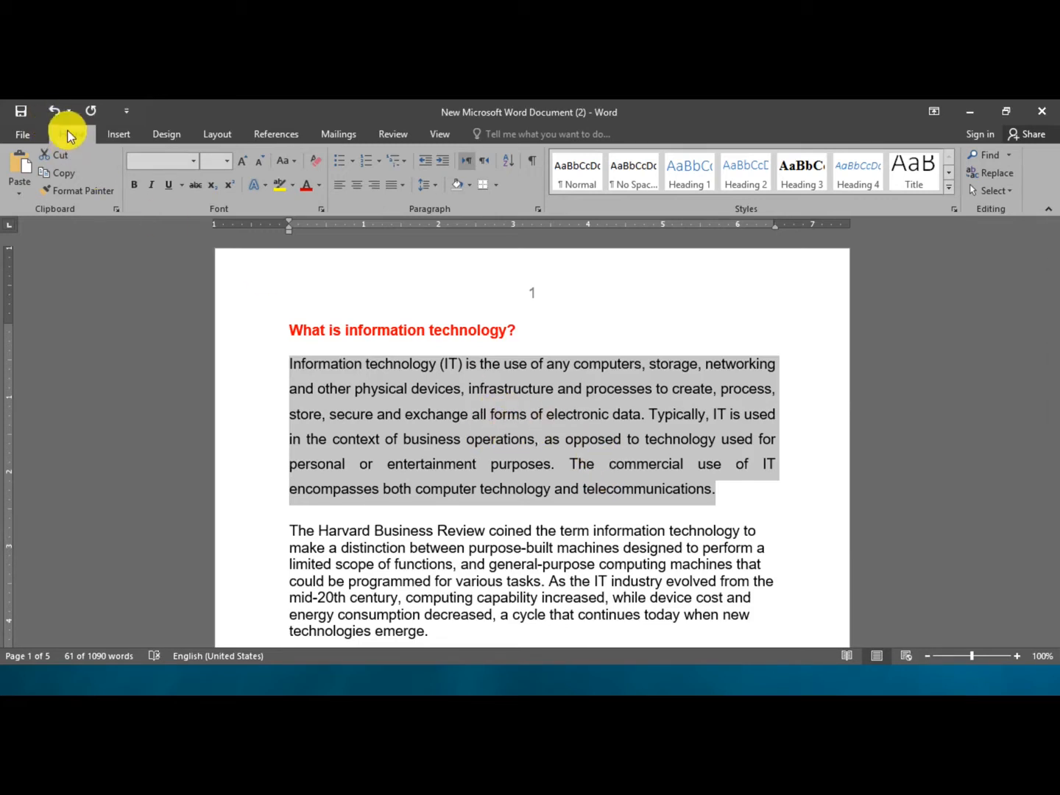
Set the first paragraph under "What is information technology?" to Arial at font size 14
{"action": "left_click", "coordinate": [230, 167]}
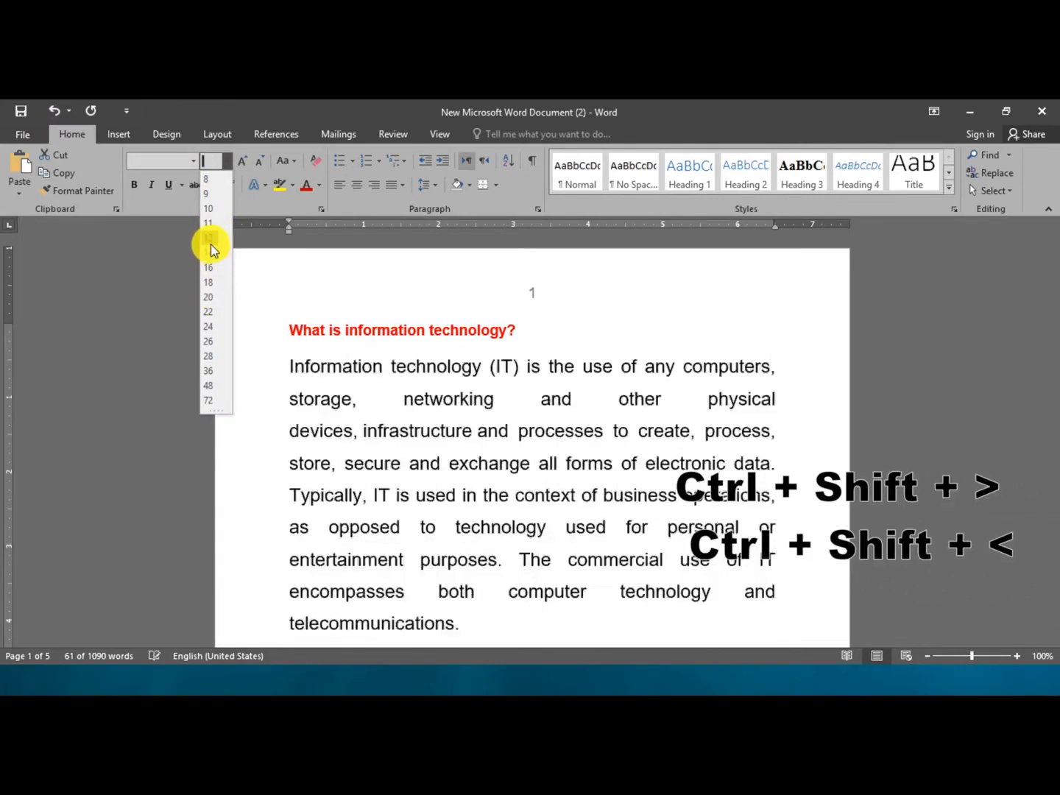
{"action": "left_click", "coordinate": [211, 255]}
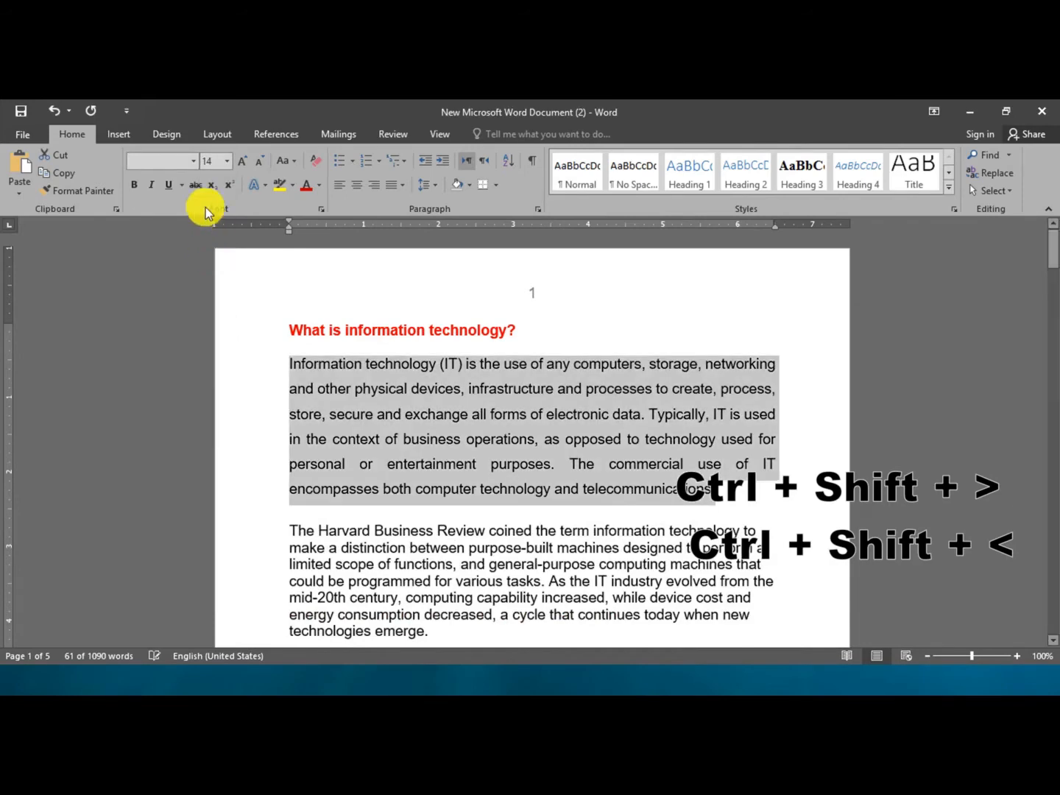
{"action": "left_click", "coordinate": [194, 164]}
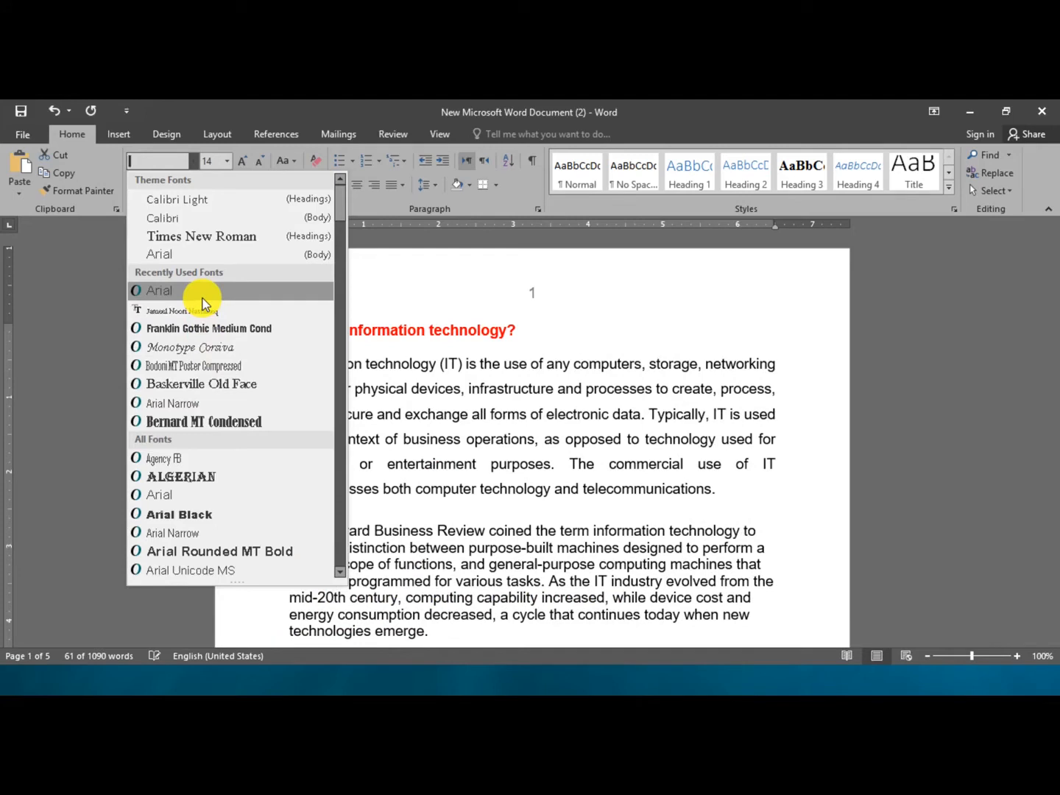
{"action": "left_click", "coordinate": [202, 298]}
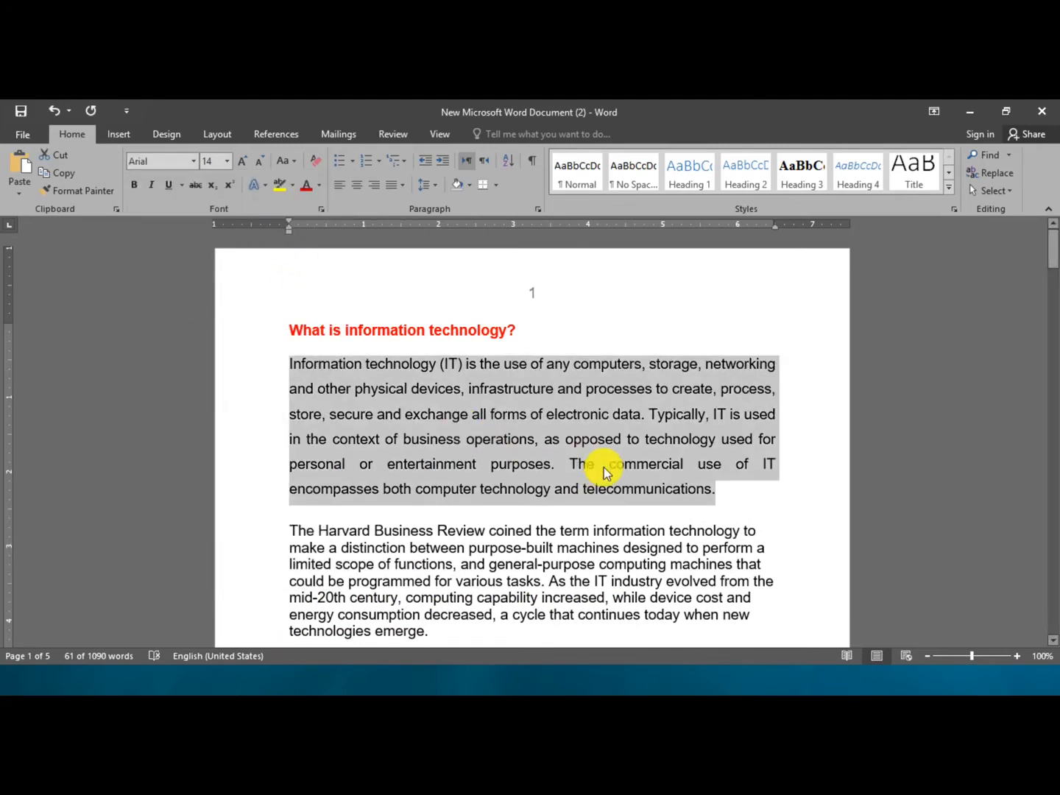
Apply bold, italic and underline to the first paragraph
{"action": "left_click", "coordinate": [135, 189]}
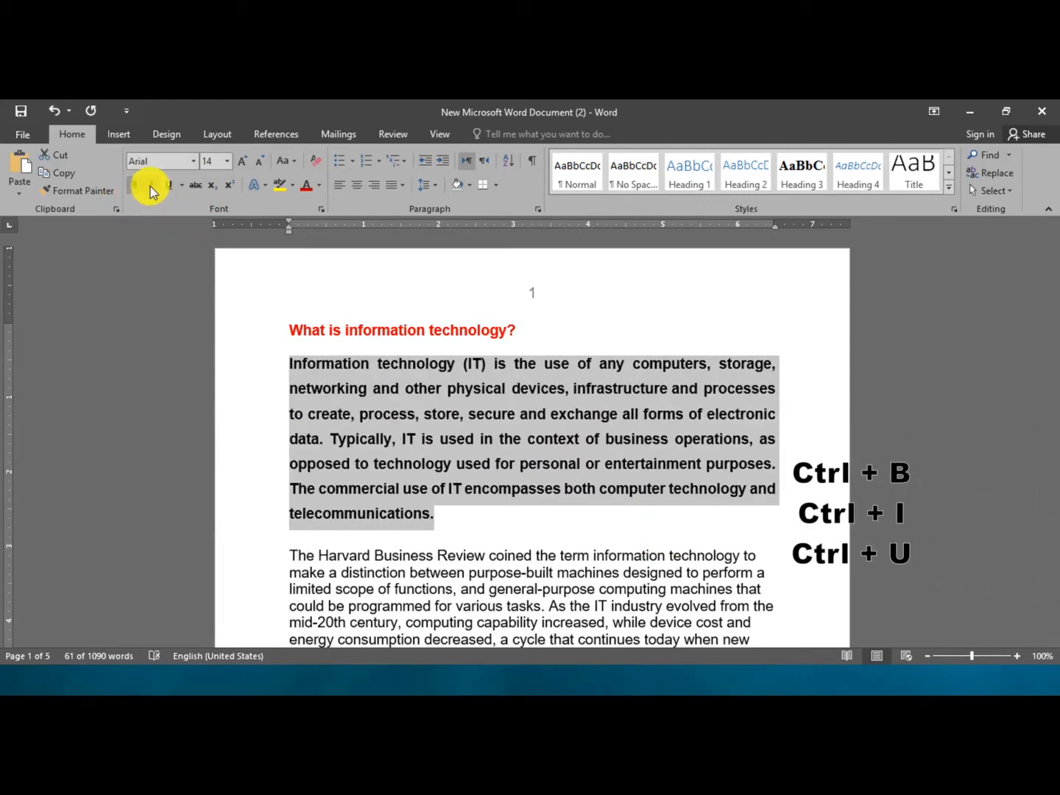
{"action": "left_click", "coordinate": [150, 186]}
{"action": "left_click", "coordinate": [168, 186]}
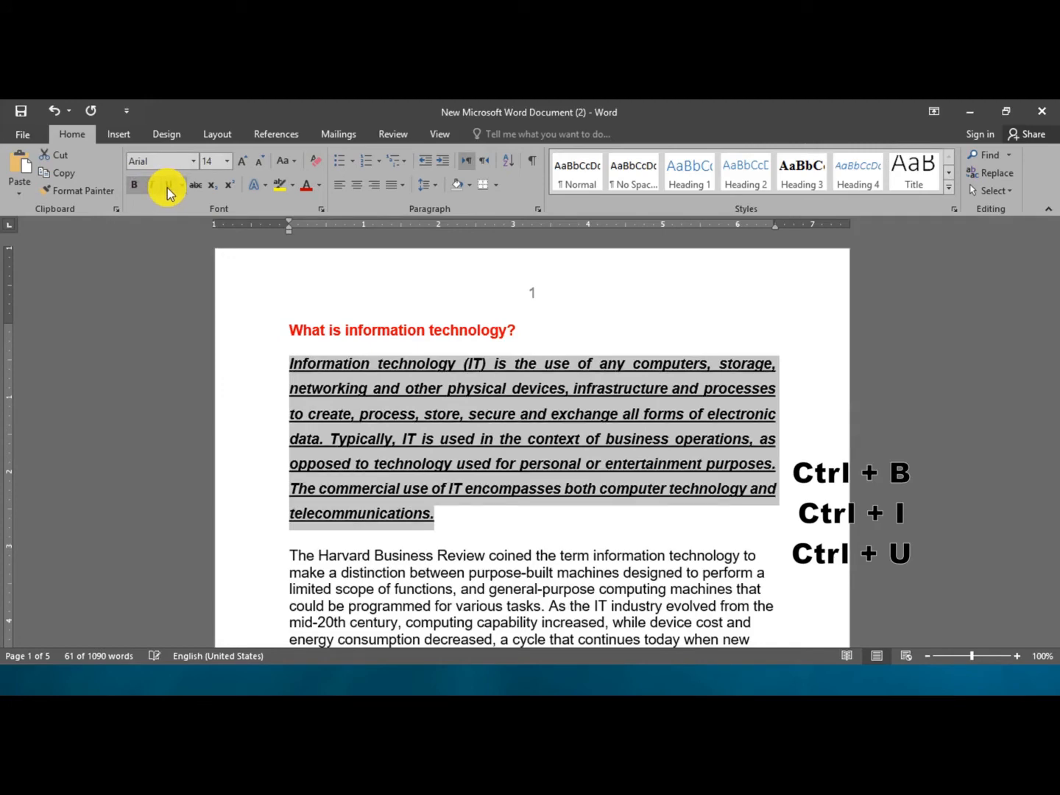
Colour the first paragraph's text with the dark red standard colour and clear the selection
{"action": "left_click", "coordinate": [318, 185]}
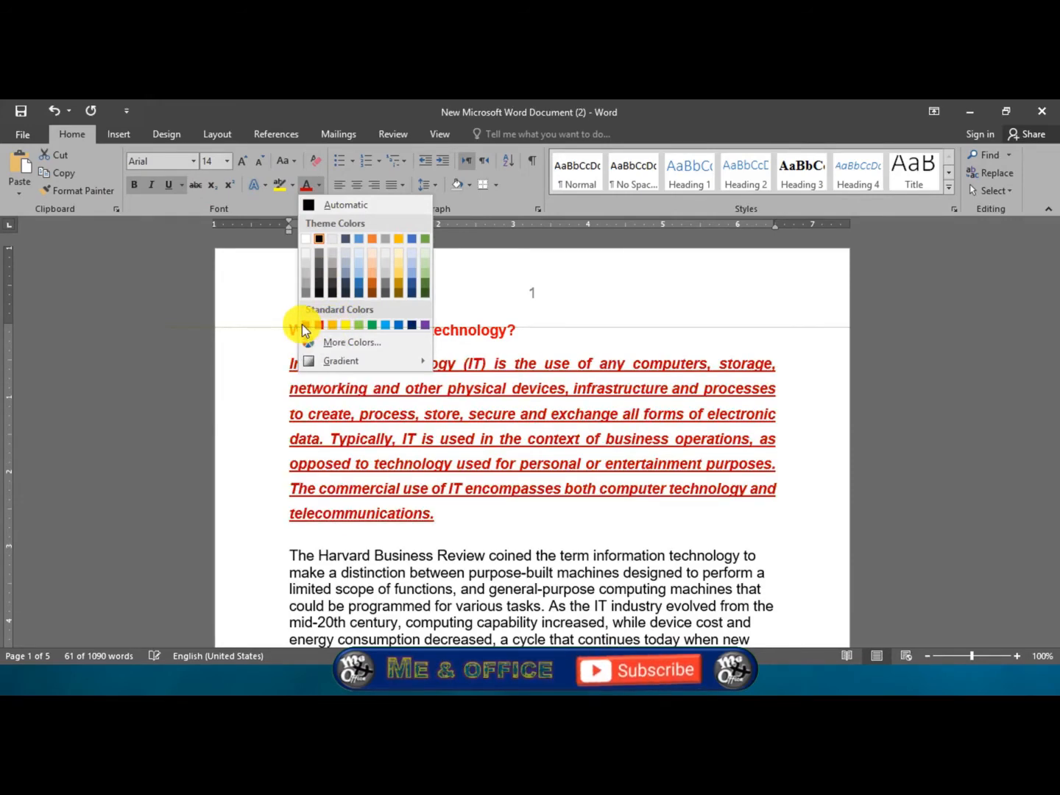
{"action": "left_click", "coordinate": [302, 324]}
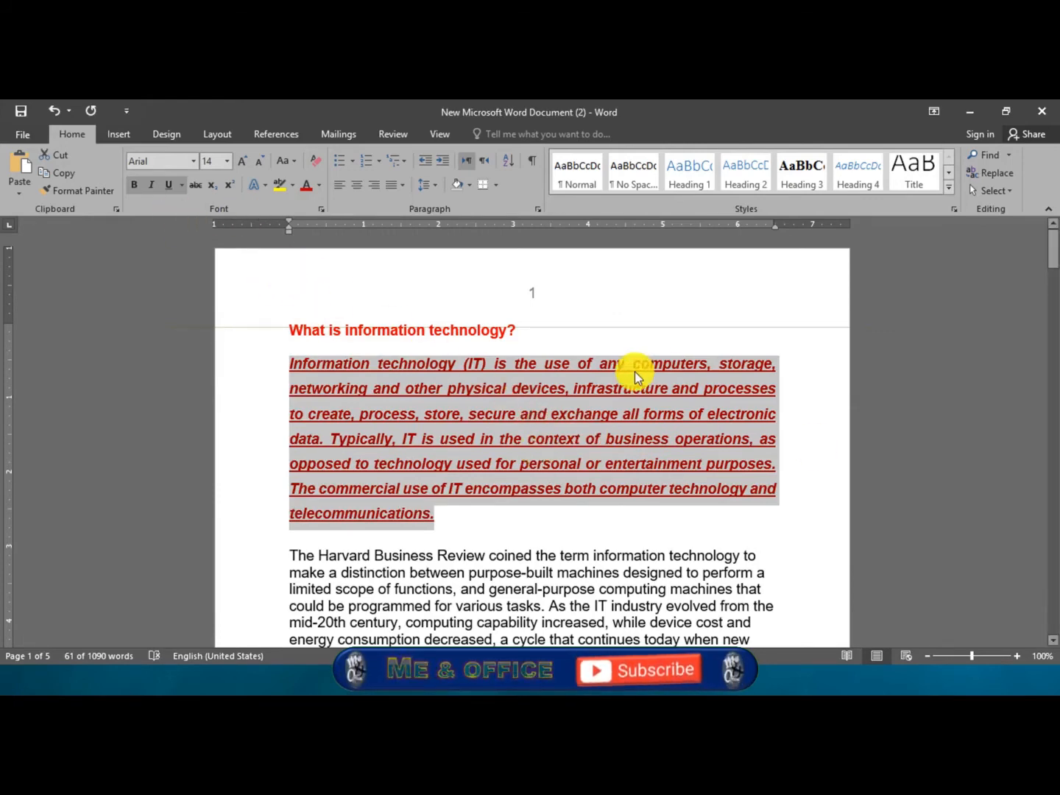
{"action": "left_click", "coordinate": [659, 395]}
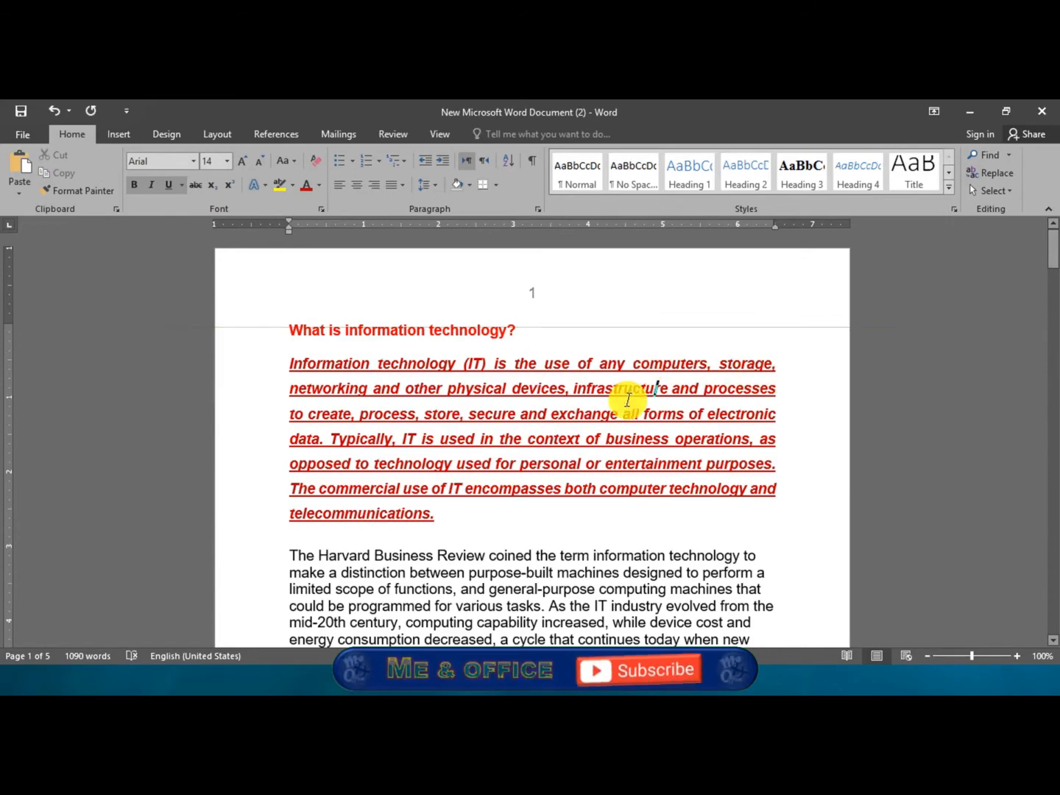
Remove bold, italic and underline from the whole first paragraph and clear the selection
{"action": "left_click_drag", "start_coordinate": [287, 360], "coordinate": [429, 519]}
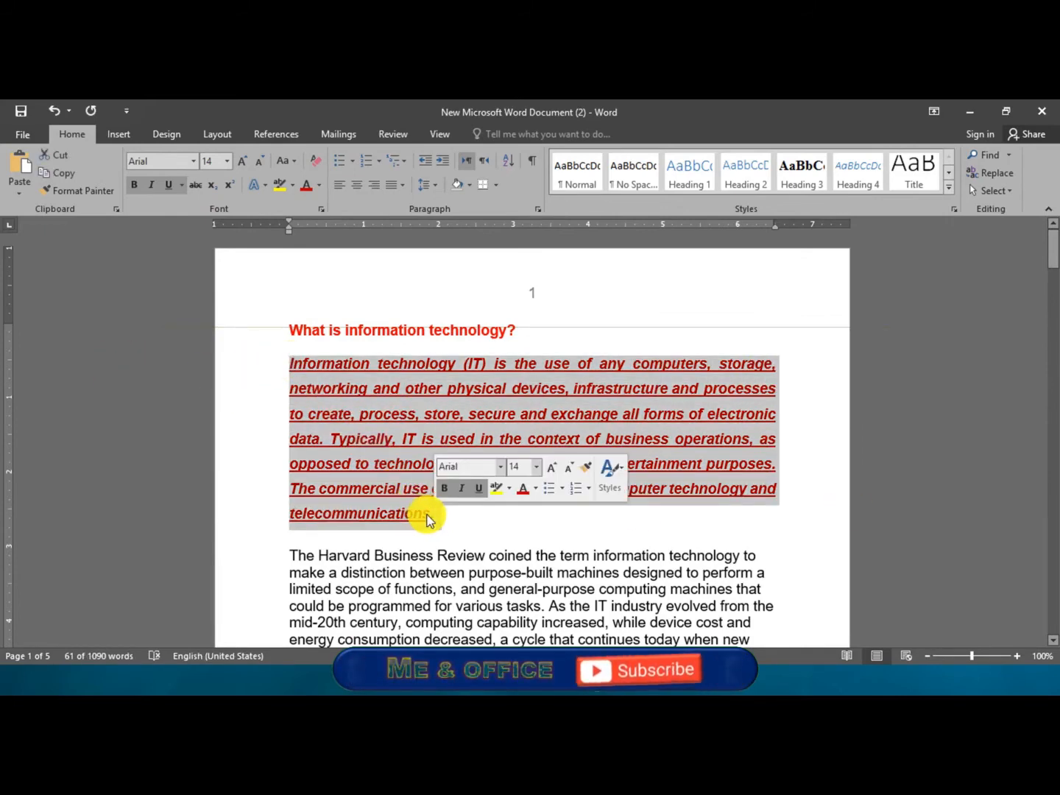
{"action": "key", "text": "ctrl+b"}
{"action": "key", "text": "ctrl+i"}
{"action": "key", "text": "ctrl+u"}
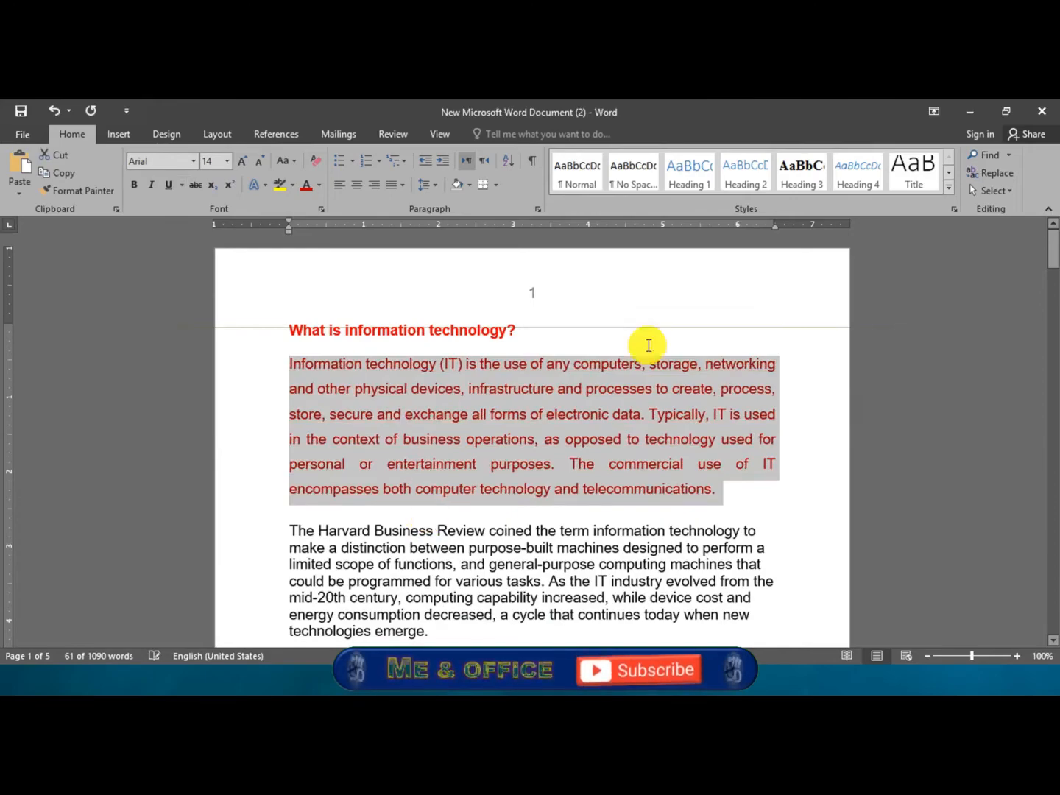
{"action": "left_click", "coordinate": [612, 410]}
Select the ME & OFFICE picture after the degree subjects list on the last page and return to the start of the document
{"action": "scroll", "coordinate": [611, 419], "scroll_direction": "down", "scroll_amount": 10}
{"action": "scroll", "coordinate": [588, 464], "scroll_direction": "down", "scroll_amount": 20}
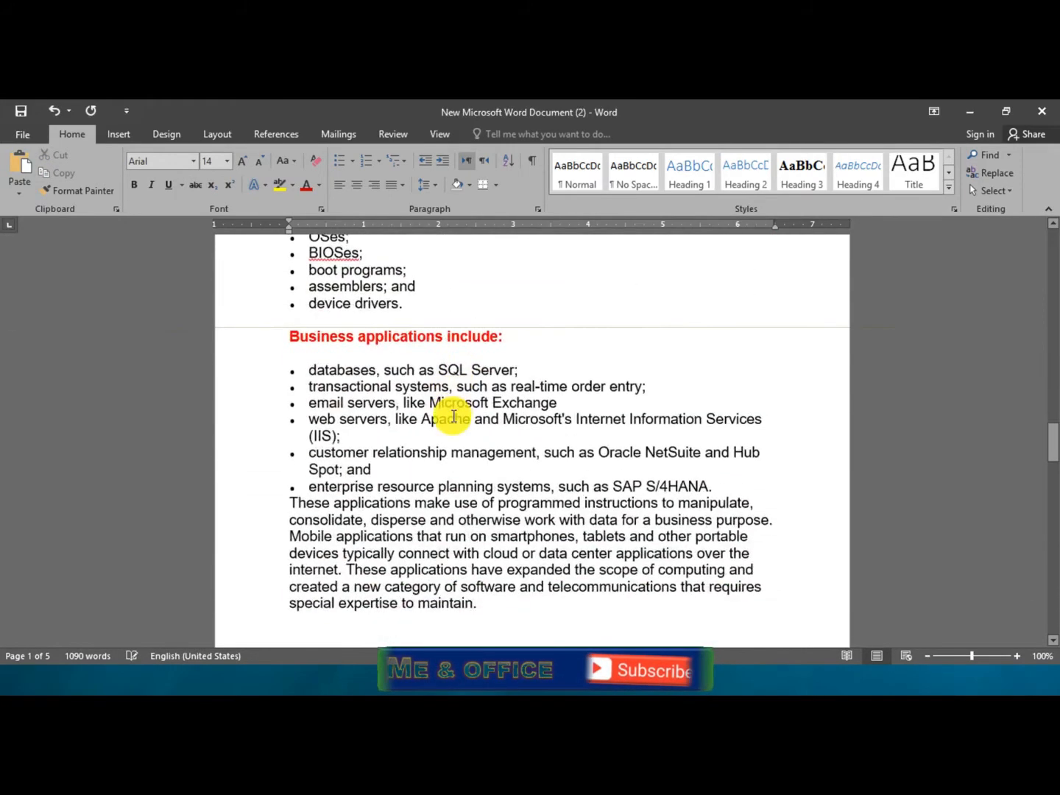
{"action": "scroll", "coordinate": [453, 417], "scroll_direction": "down", "scroll_amount": 20}
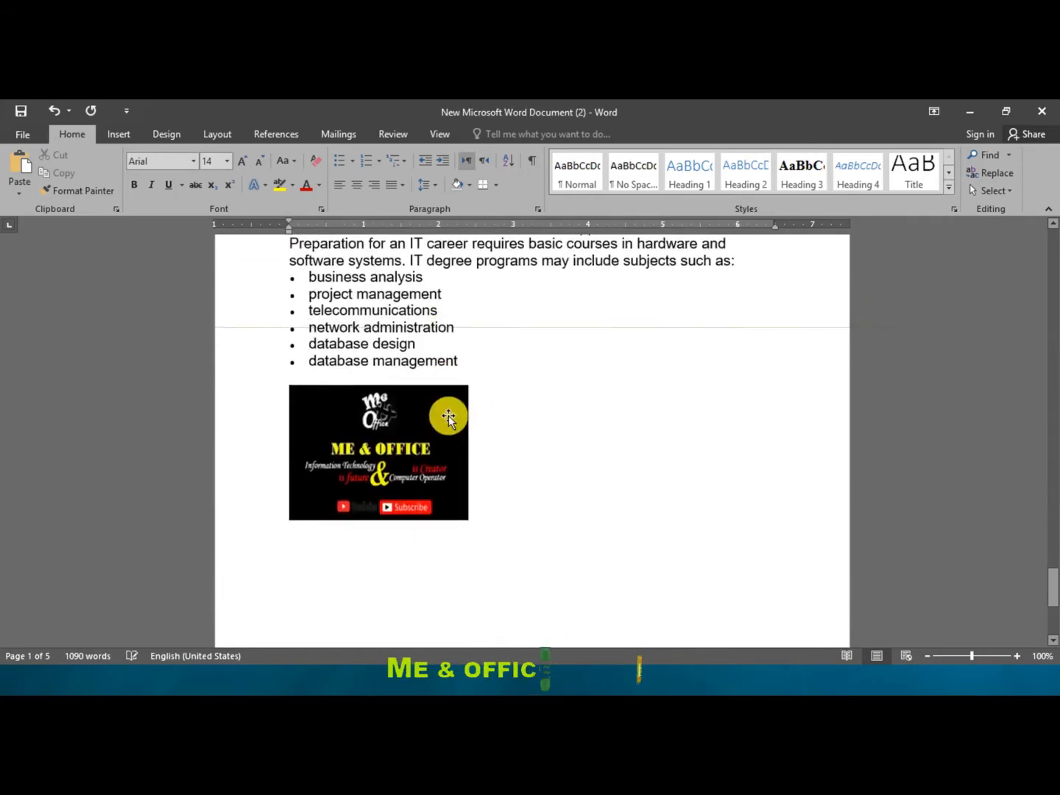
{"action": "left_click", "coordinate": [396, 462]}
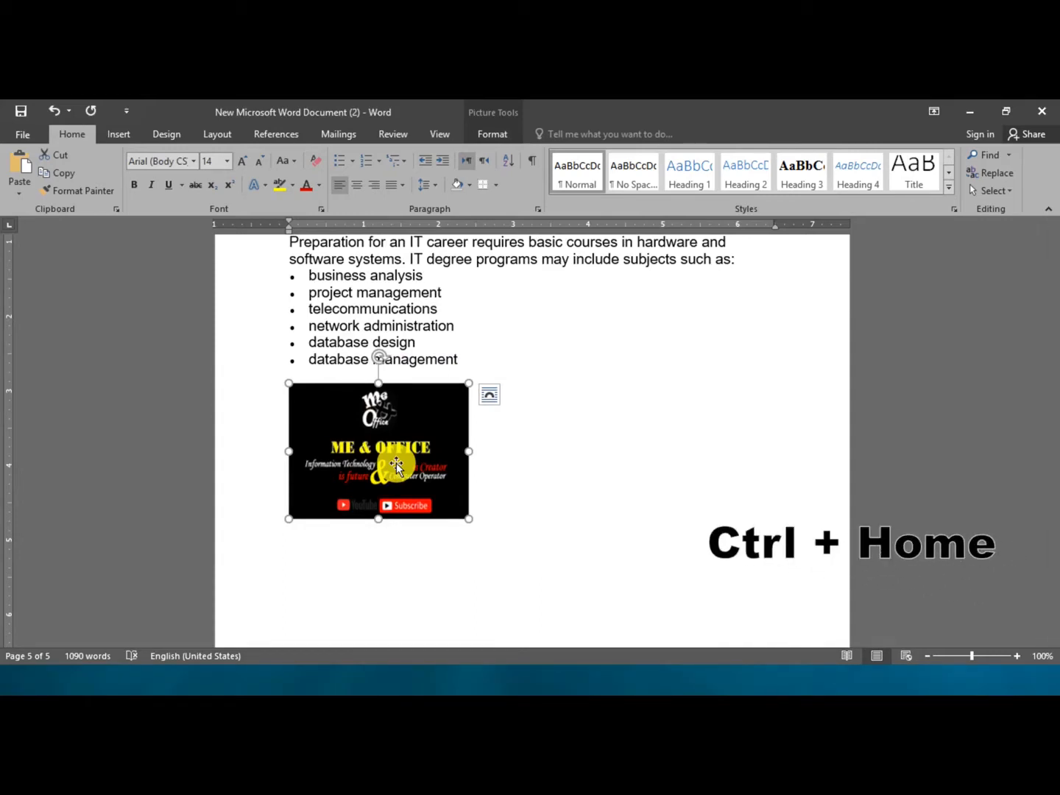
{"action": "key", "text": "ctrl+Home"}
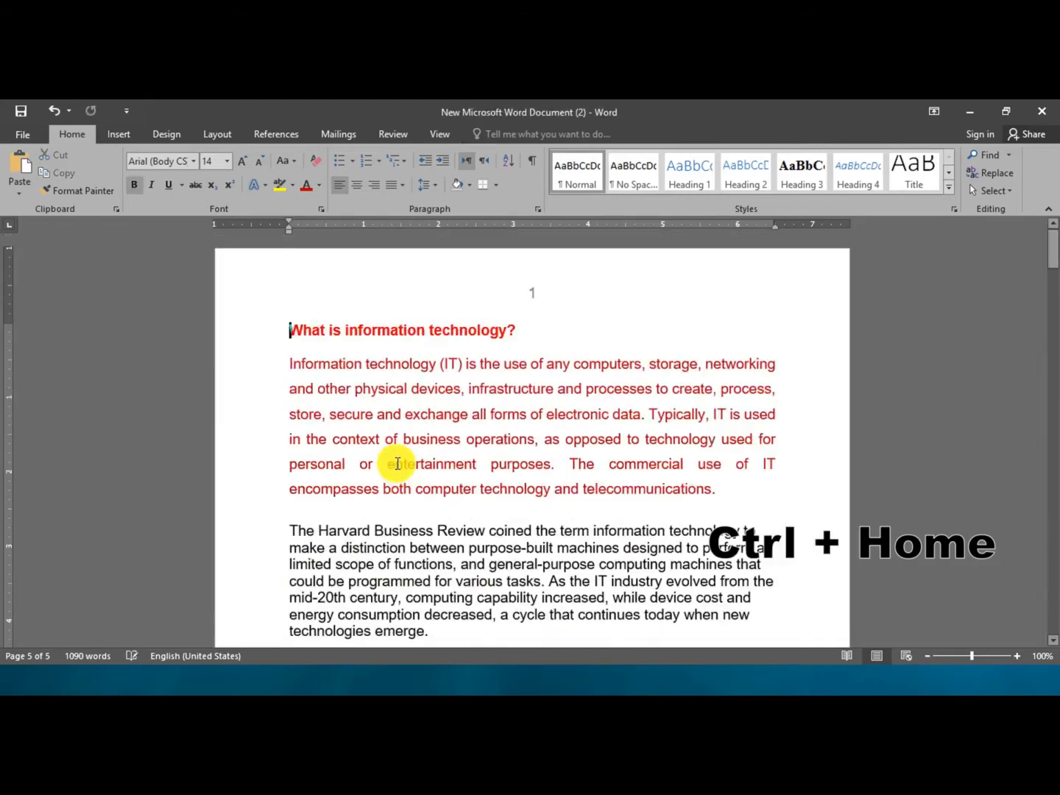
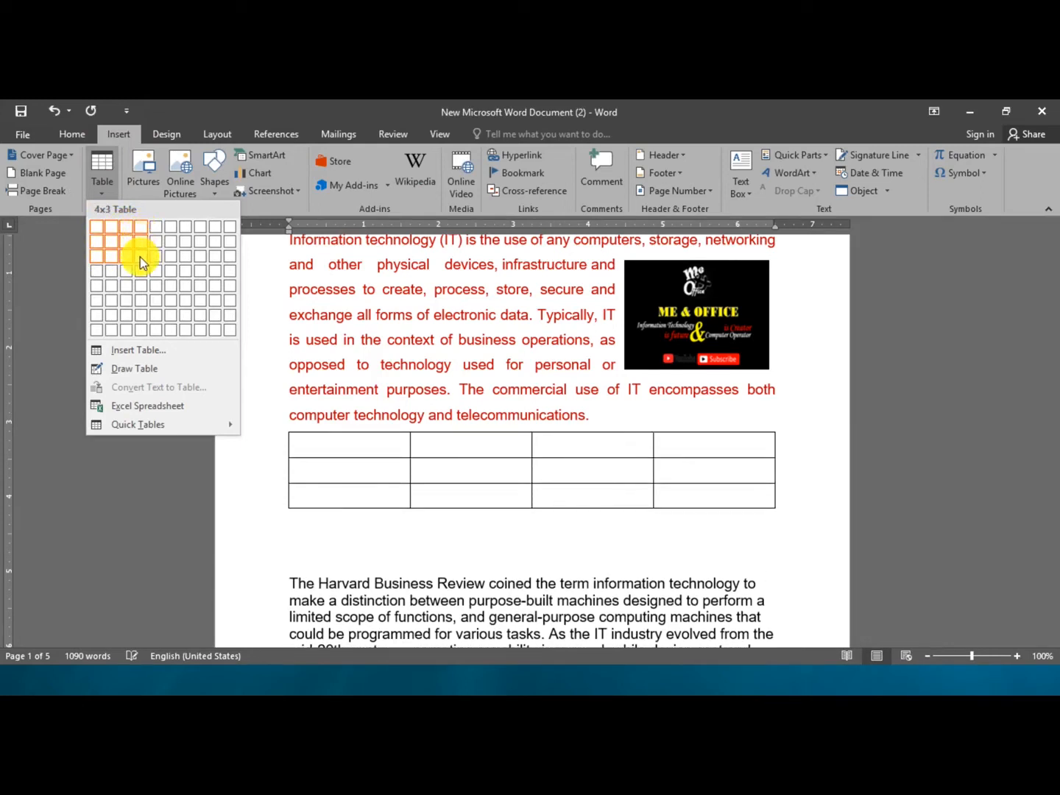
Insert a table of 4 columns and 3 rows below the first paragraph and undo the insertion
{"action": "left_click", "coordinate": [140, 257]}
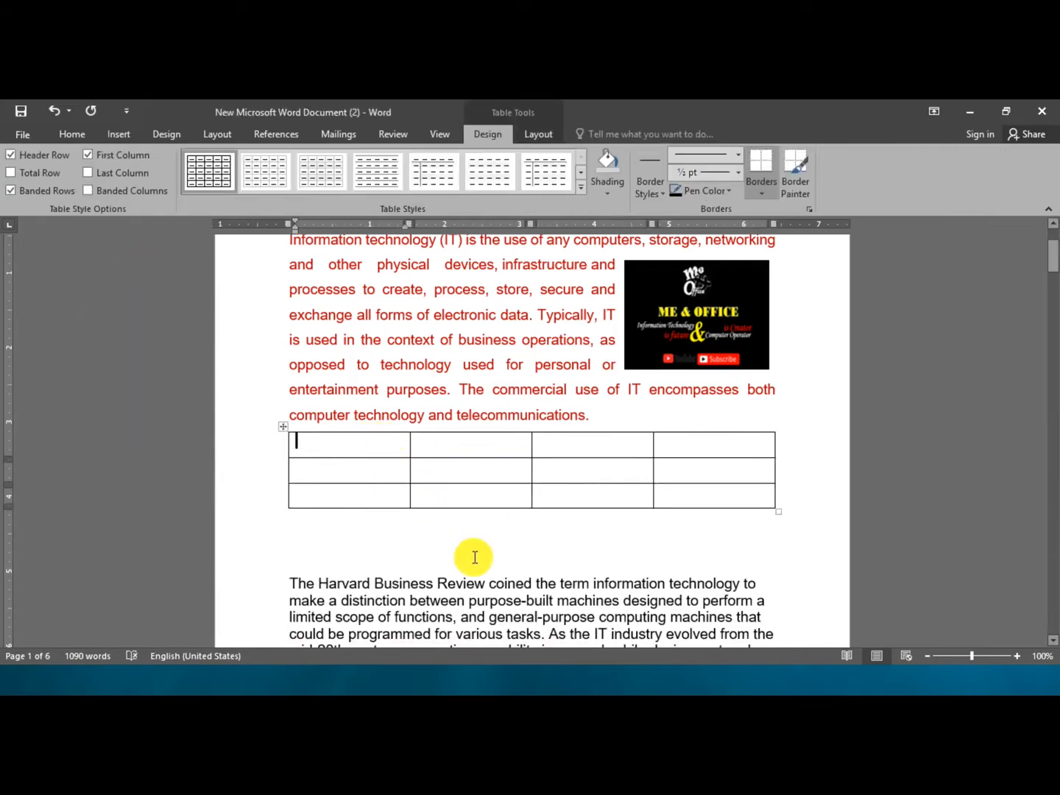
{"action": "key", "text": "alt+a"}
{"action": "key", "text": "i"}
{"action": "key", "text": "t"}
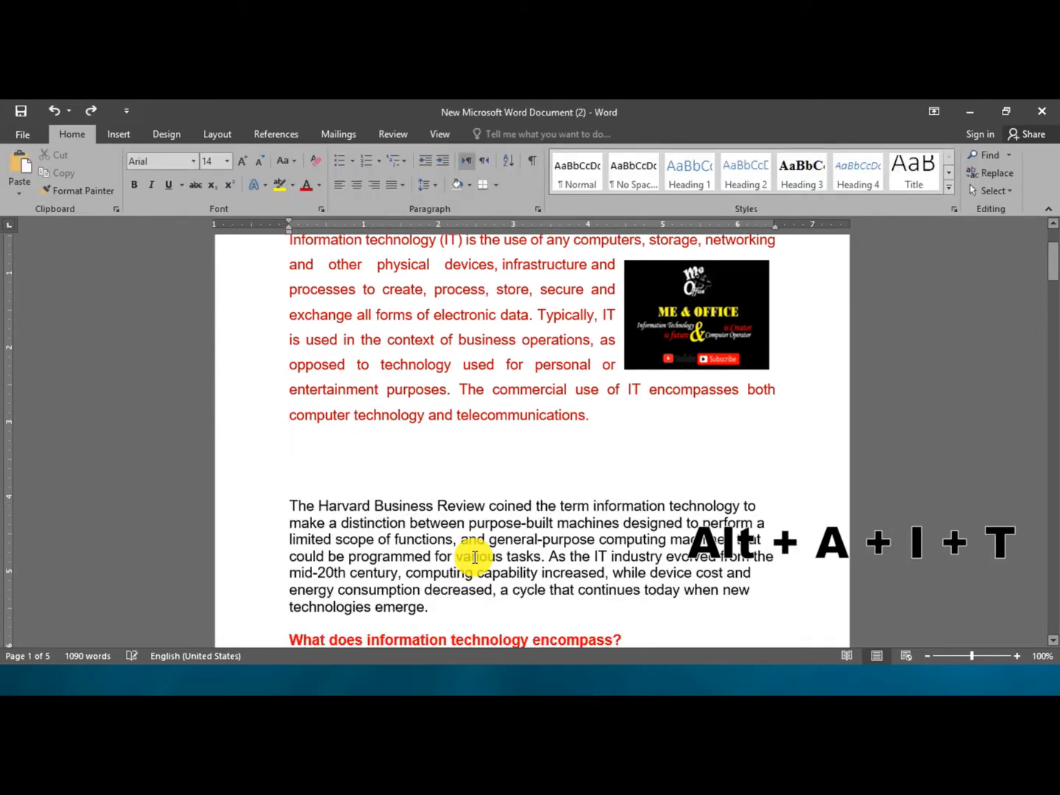
Insert a table of 5 columns and 4 rows below the first paragraph
{"action": "key", "text": "alt+a"}
{"action": "key", "text": "t"}
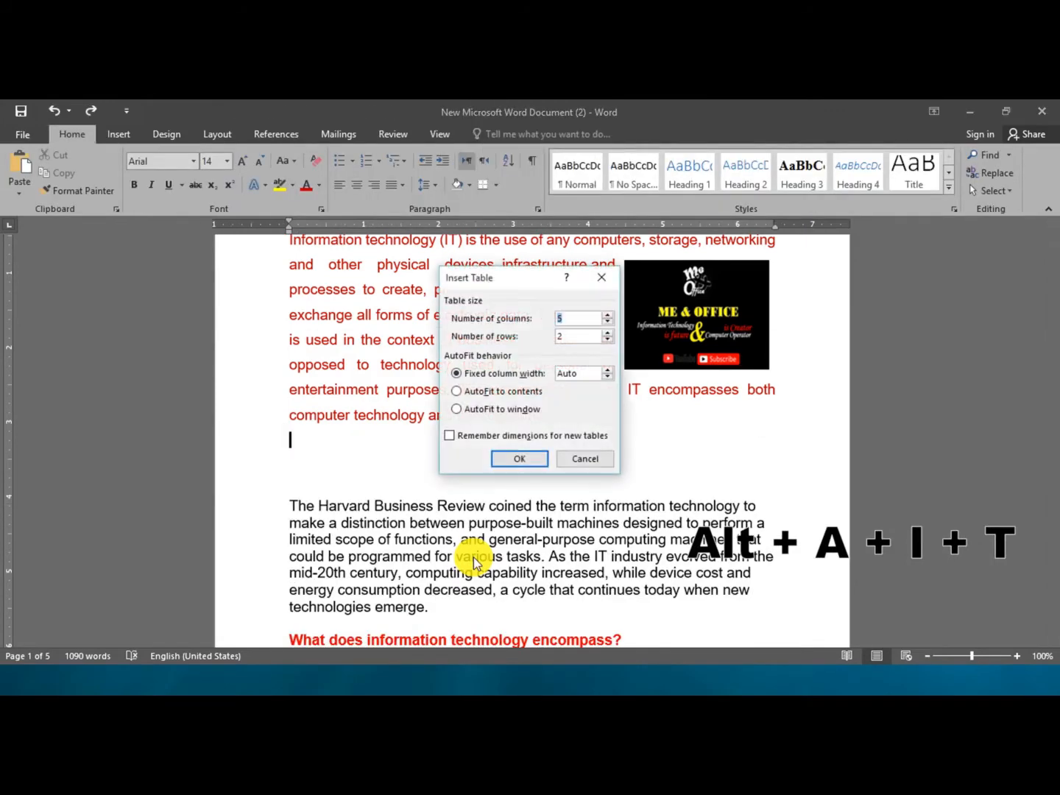
{"action": "left_click", "coordinate": [608, 332]}
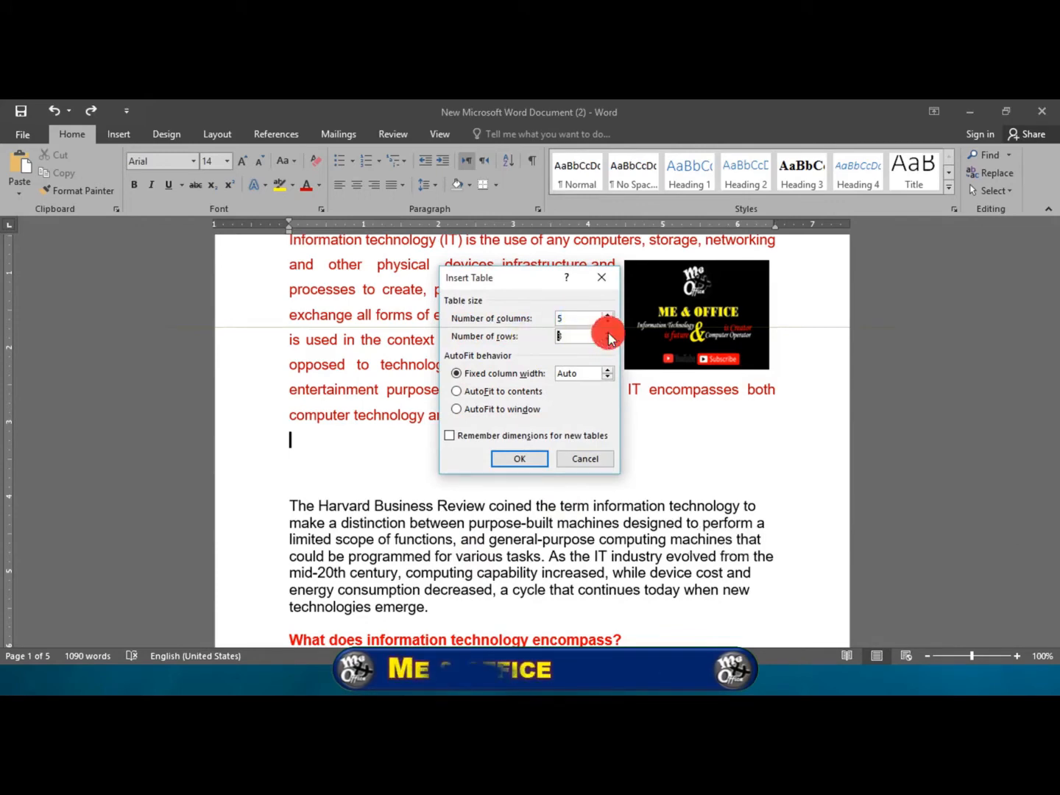
{"action": "left_click", "coordinate": [608, 332]}
{"action": "left_click", "coordinate": [521, 459]}
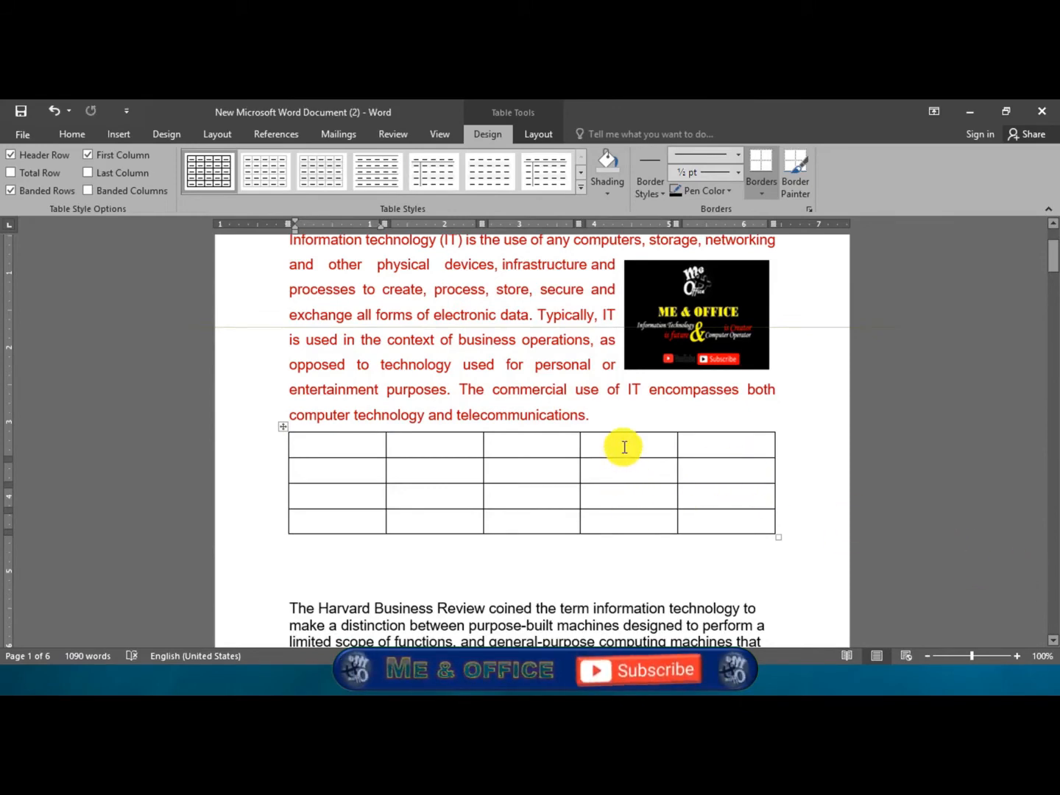
Delete the table's fourth column and its second row
{"action": "left_click_drag", "start_coordinate": [624, 446], "coordinate": [622, 518]}
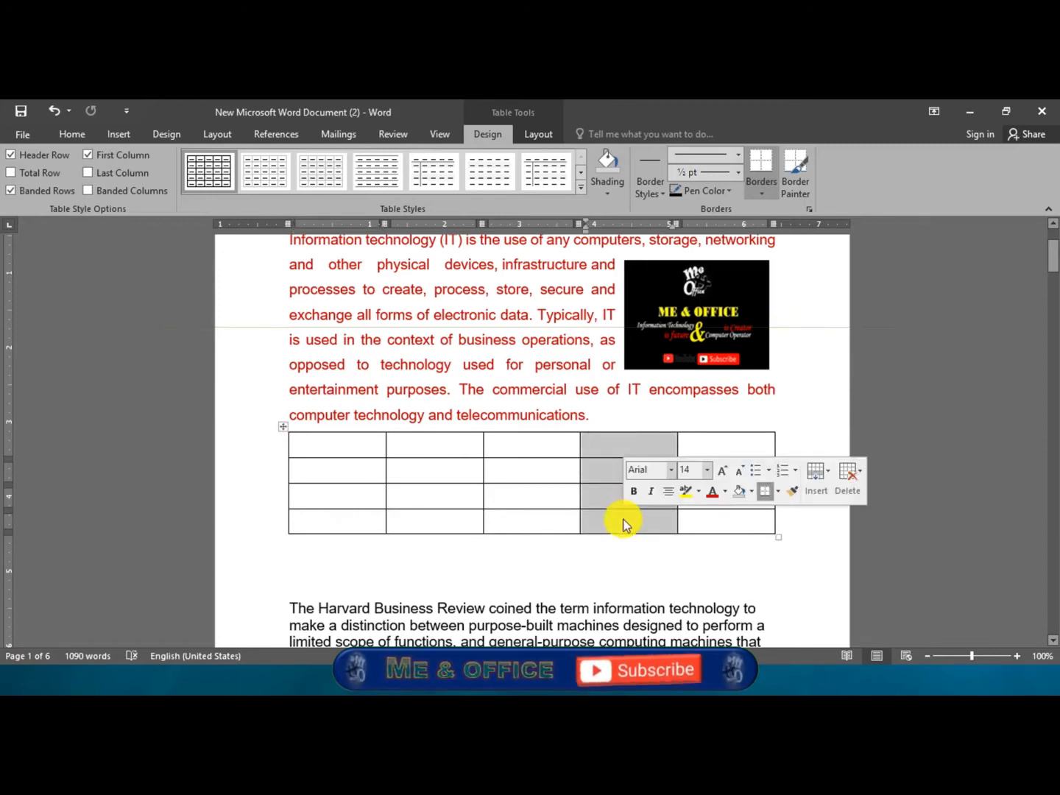
{"action": "key", "text": "BackSpace"}
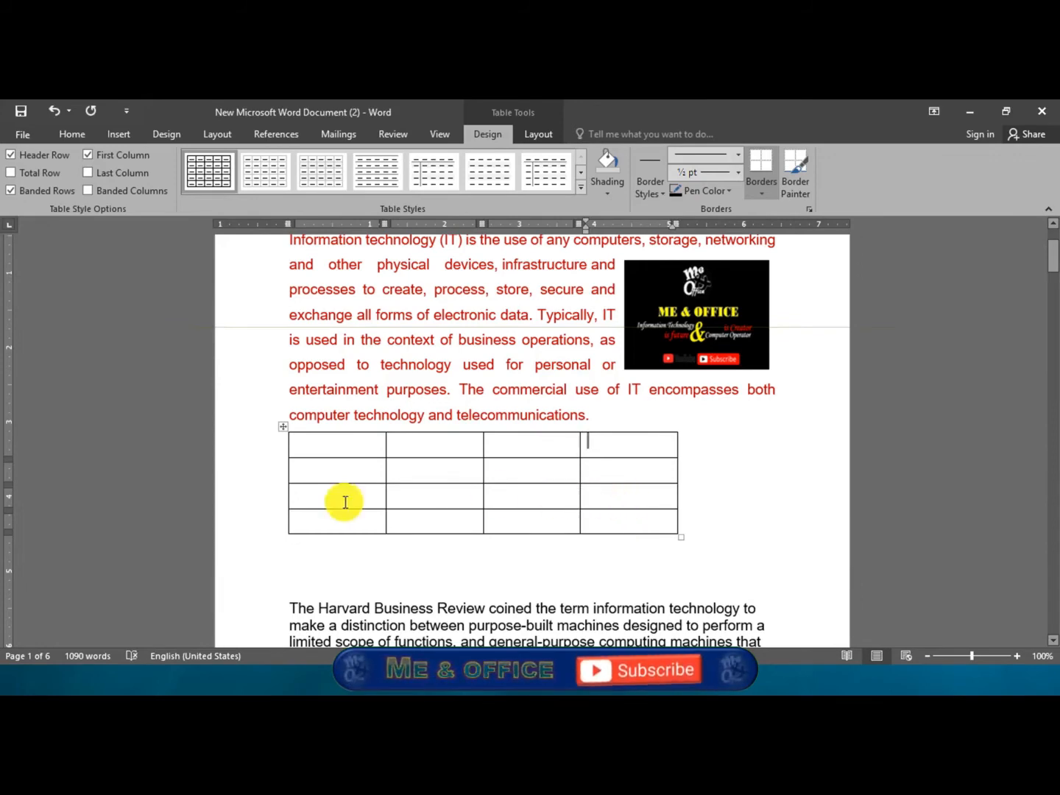
{"action": "mouse_move", "coordinate": [269, 474]}
{"action": "left_click", "coordinate": [269, 474]}
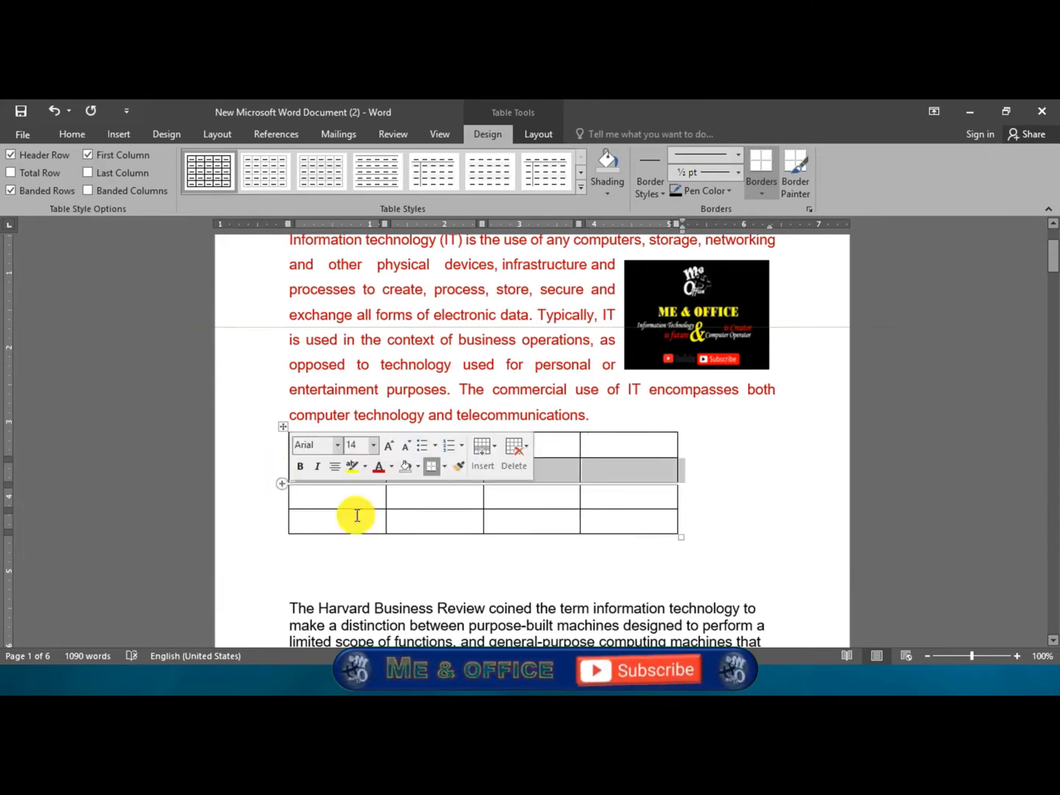
{"action": "key", "text": "BackSpace"}
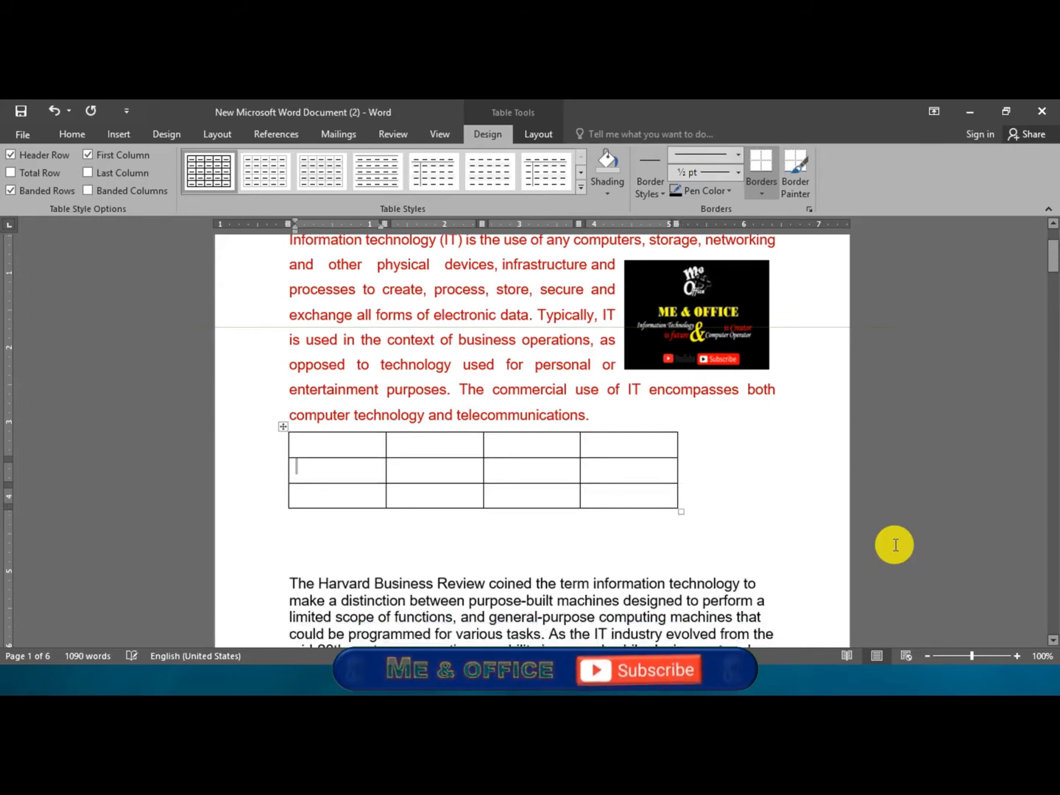
Insert a row below the table's first row and four new columns after its last column
{"action": "left_click", "coordinate": [510, 444]}
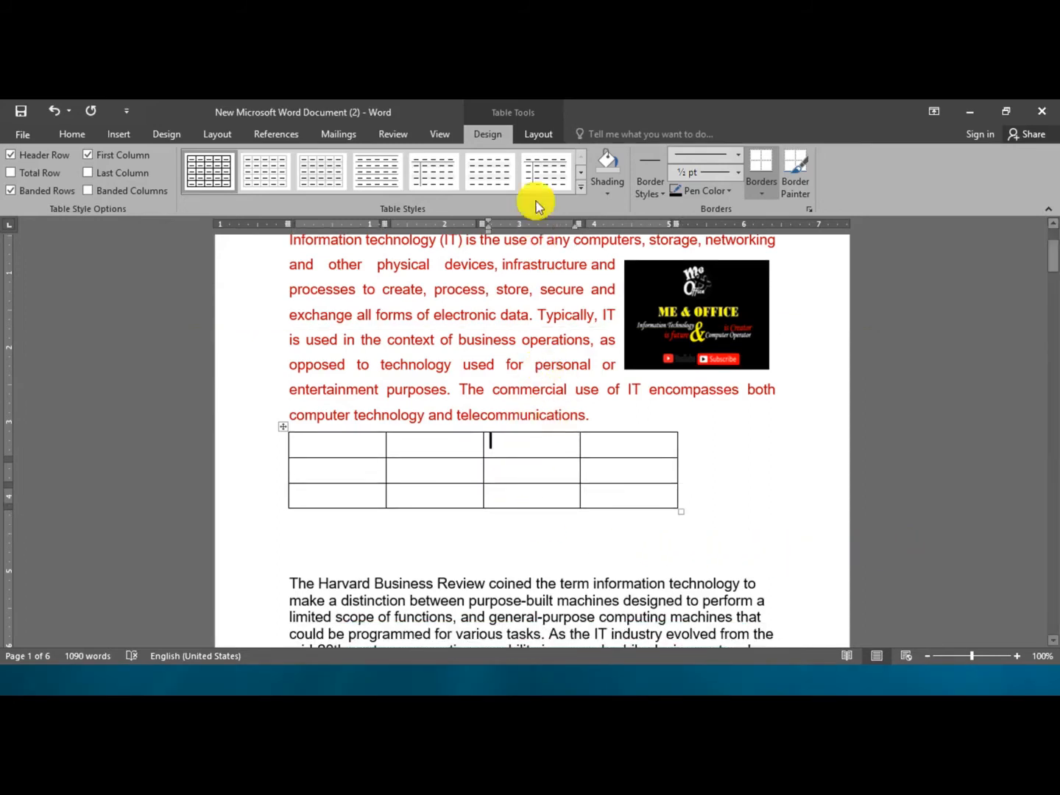
{"action": "left_click", "coordinate": [537, 136]}
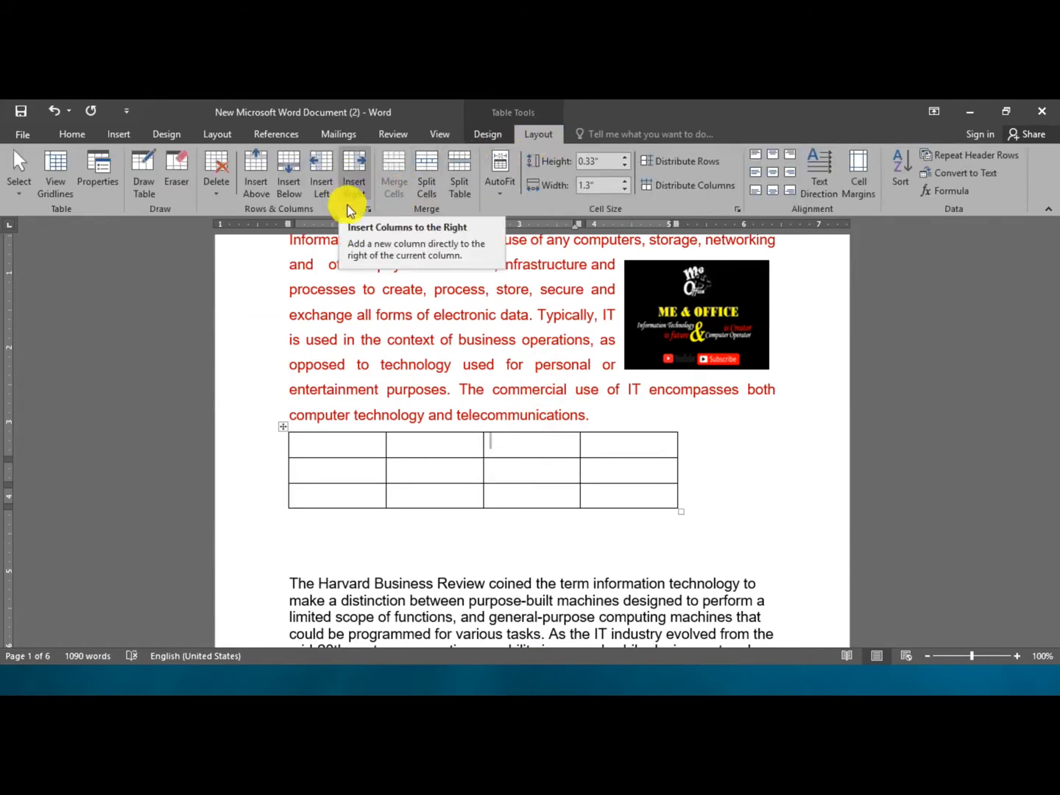
{"action": "left_click", "coordinate": [354, 185]}
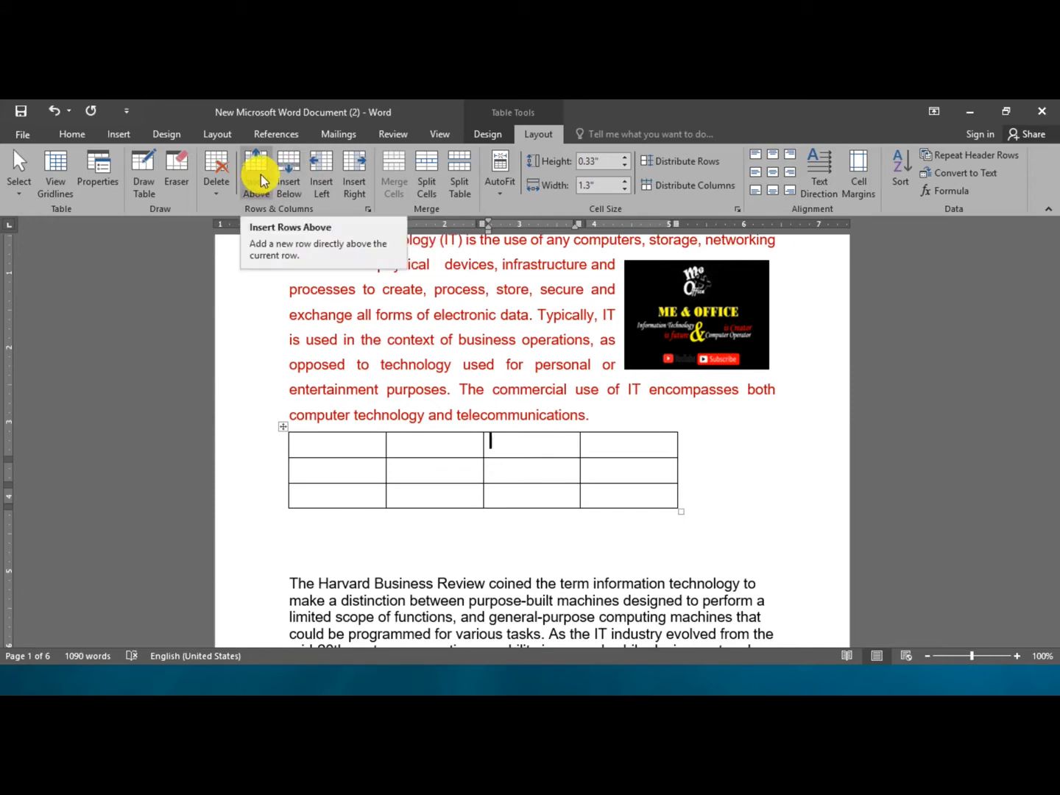
{"action": "left_click", "coordinate": [288, 176]}
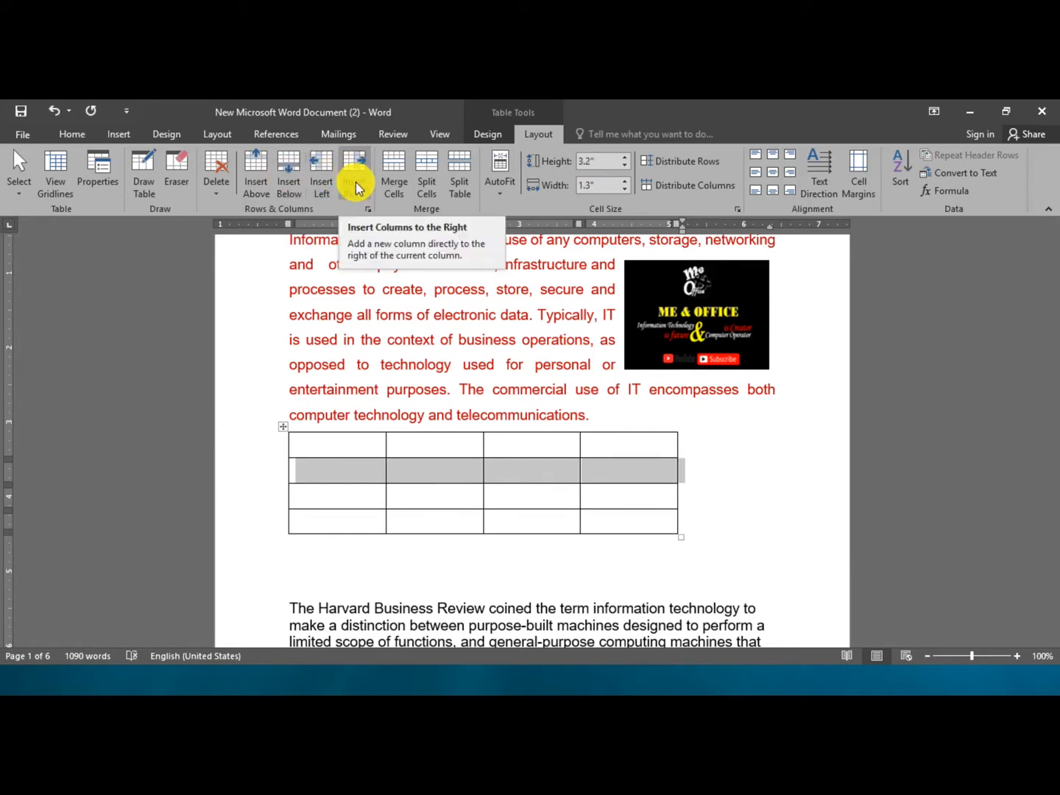
{"action": "left_click", "coordinate": [354, 176]}
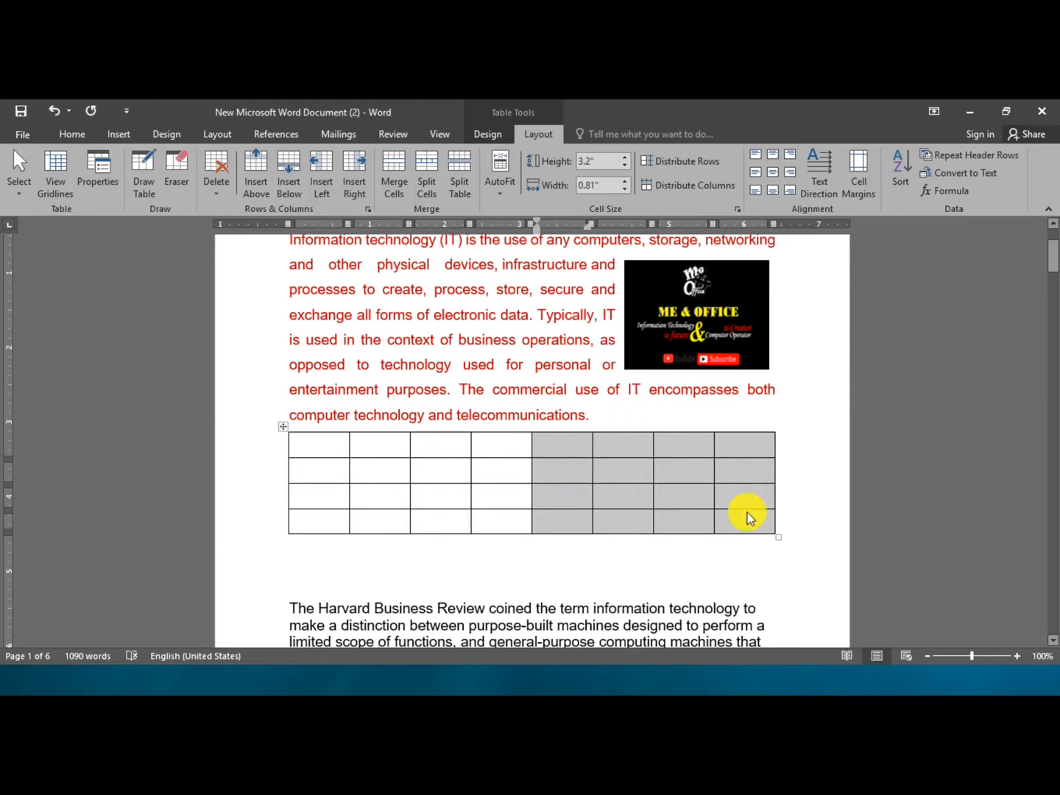
{"action": "left_click", "coordinate": [611, 472]}
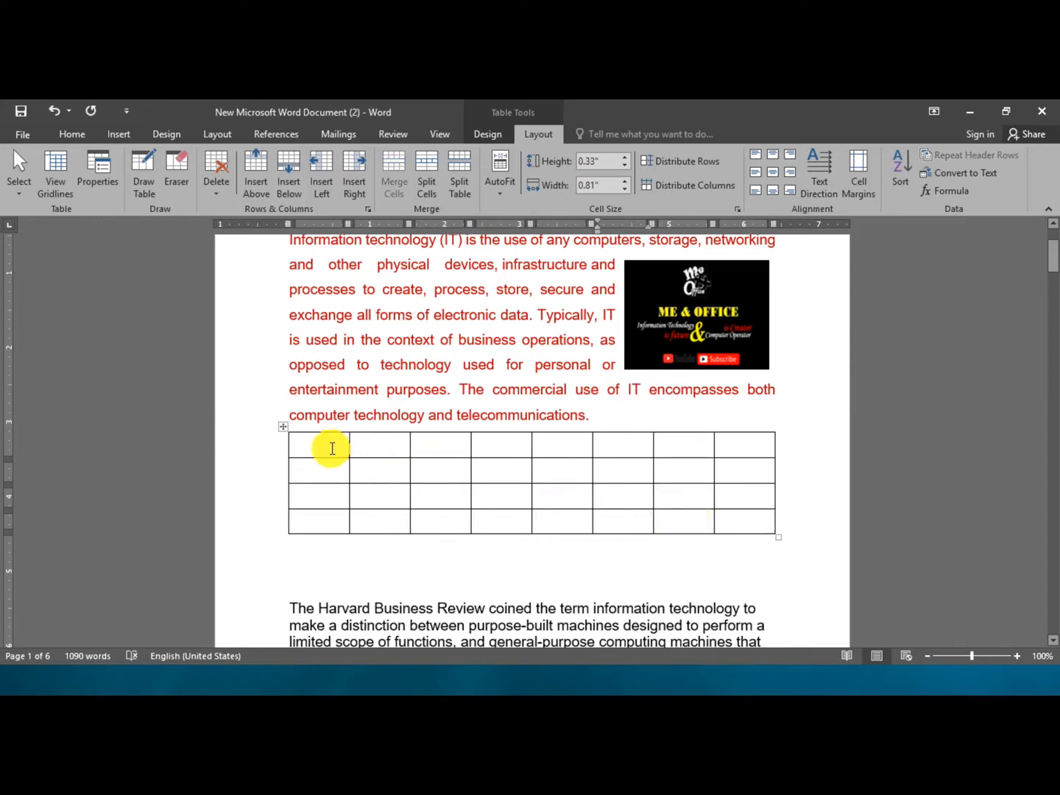
Apply the Grid Tables style with thin blue borders and light blue banded rows to the whole table
{"action": "left_click", "coordinate": [283, 427]}
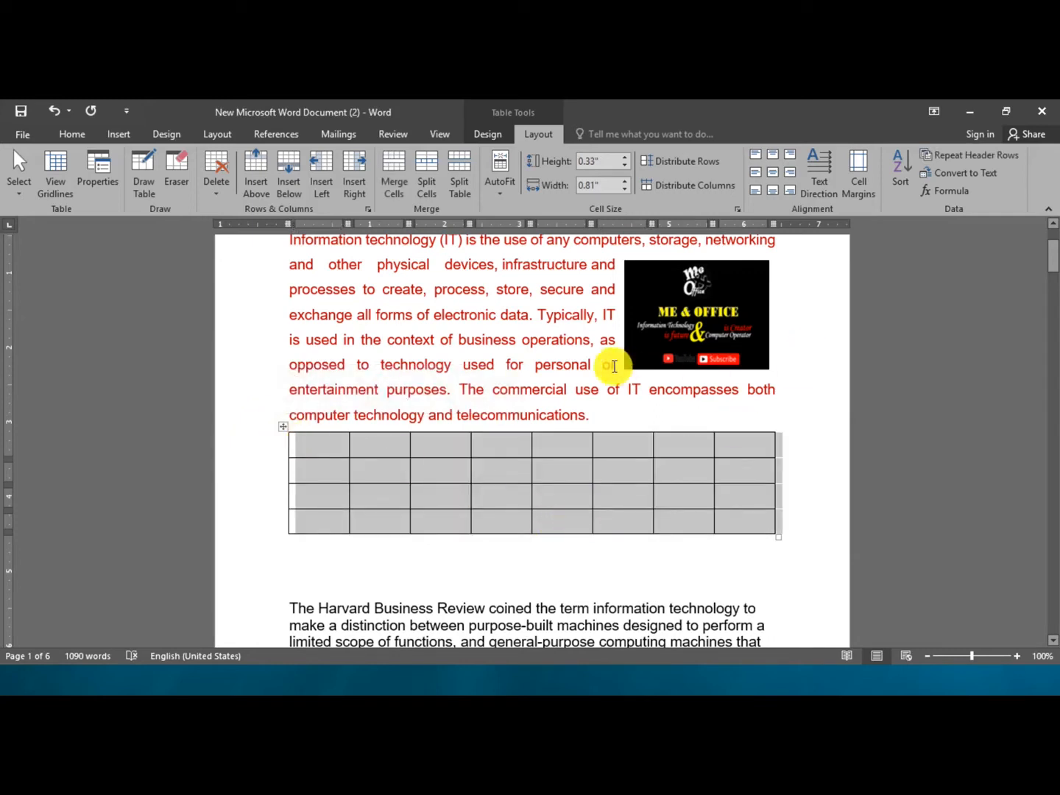
{"action": "left_click", "coordinate": [490, 137]}
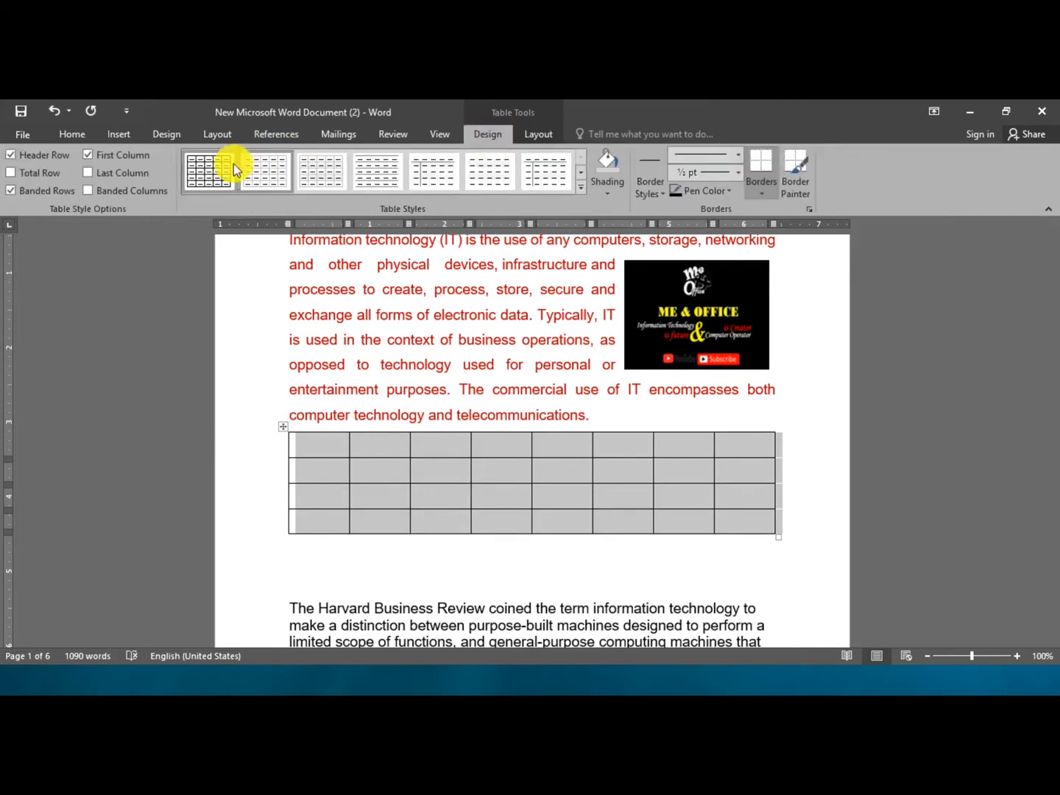
{"action": "left_click", "coordinate": [580, 187]}
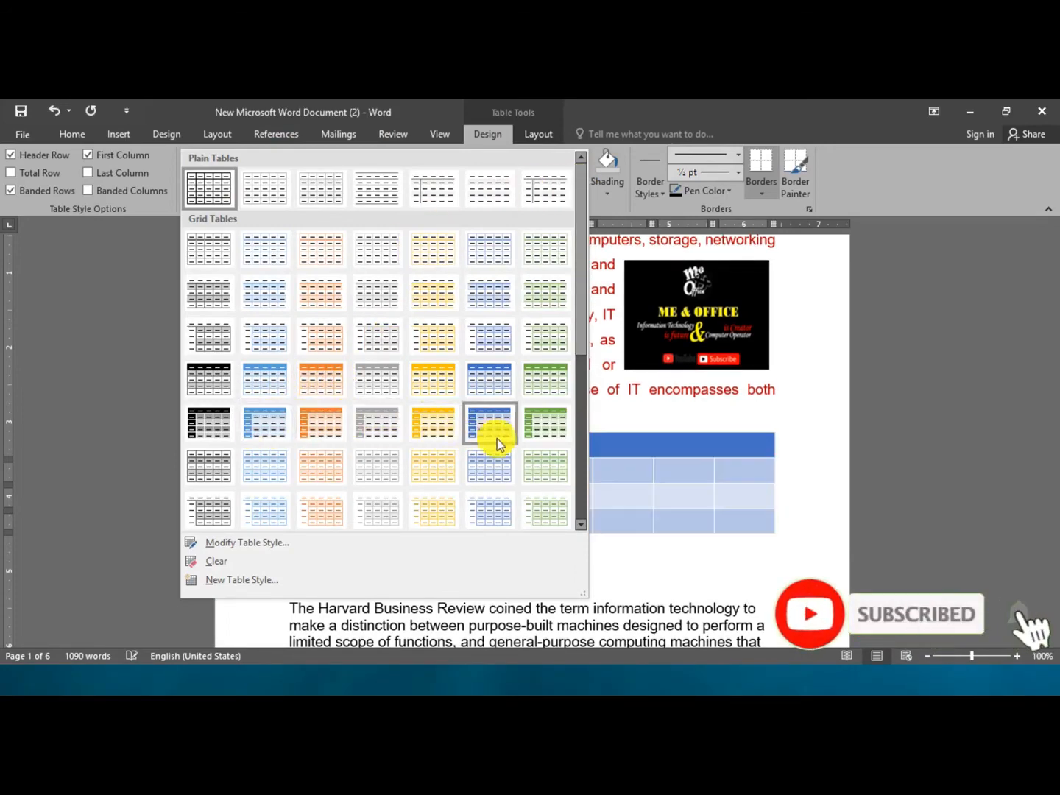
{"action": "left_click", "coordinate": [489, 467]}
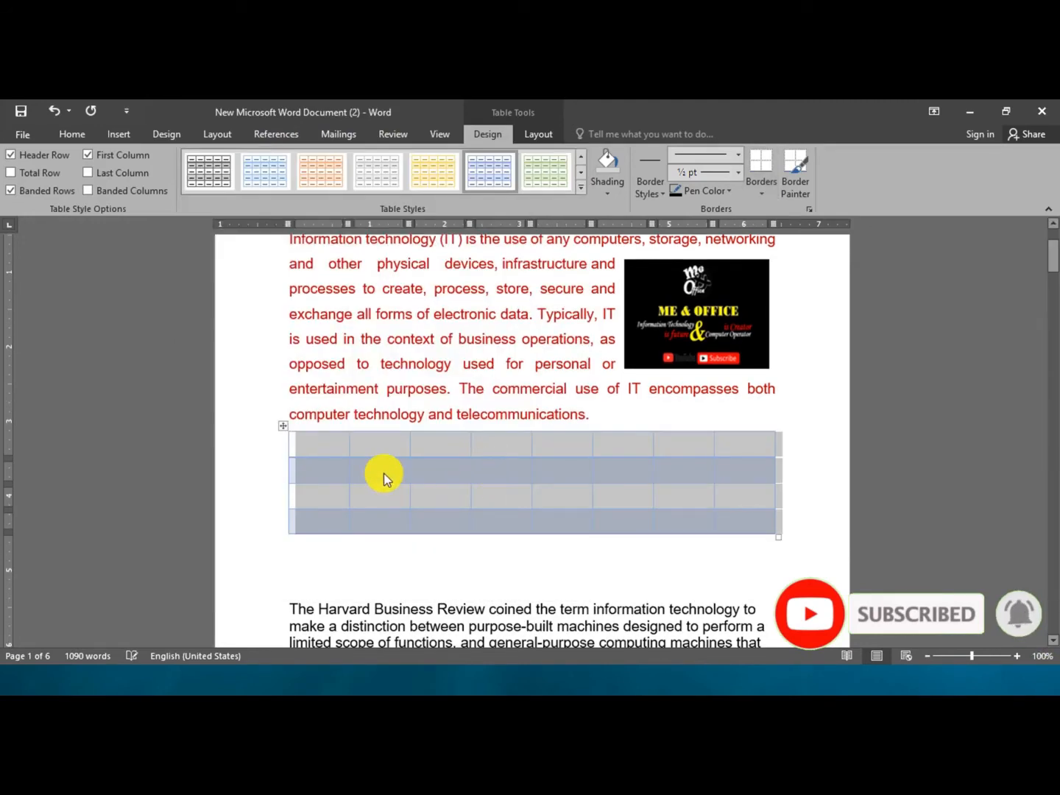
Enter the headings Serial, Name, Class and Fee in the first four cells of the table's top row
{"action": "left_click", "coordinate": [379, 471]}
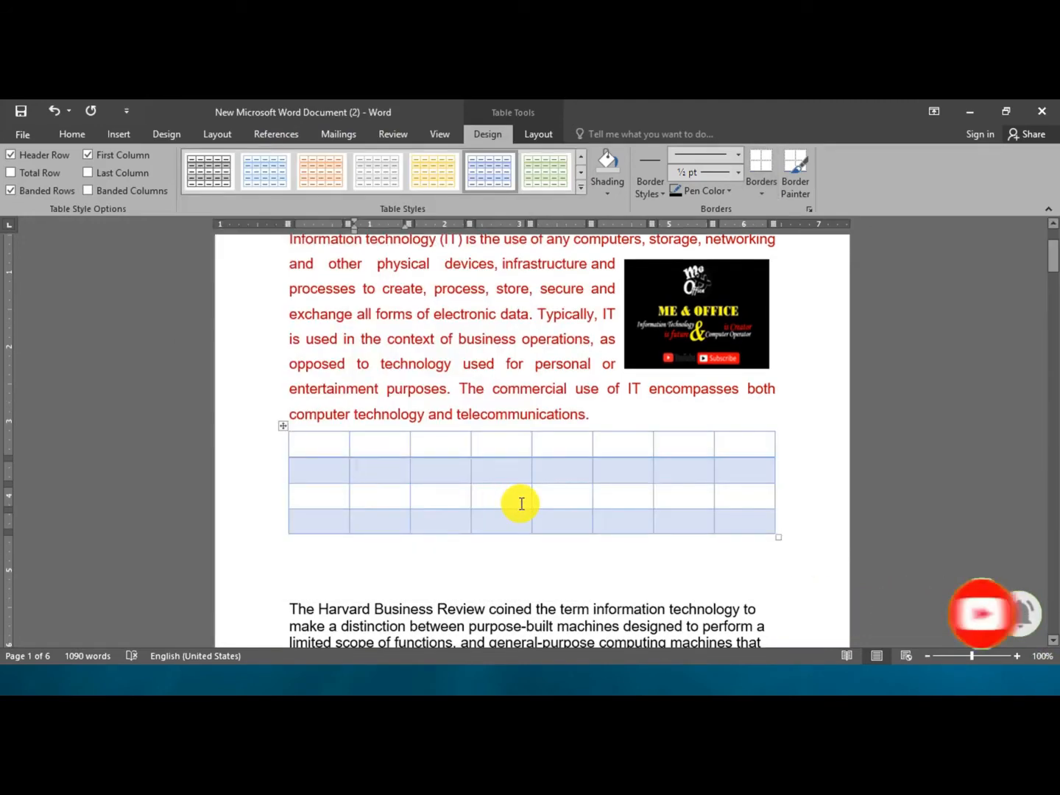
{"action": "left_click", "coordinate": [331, 450]}
{"action": "type", "text": "Serial"}
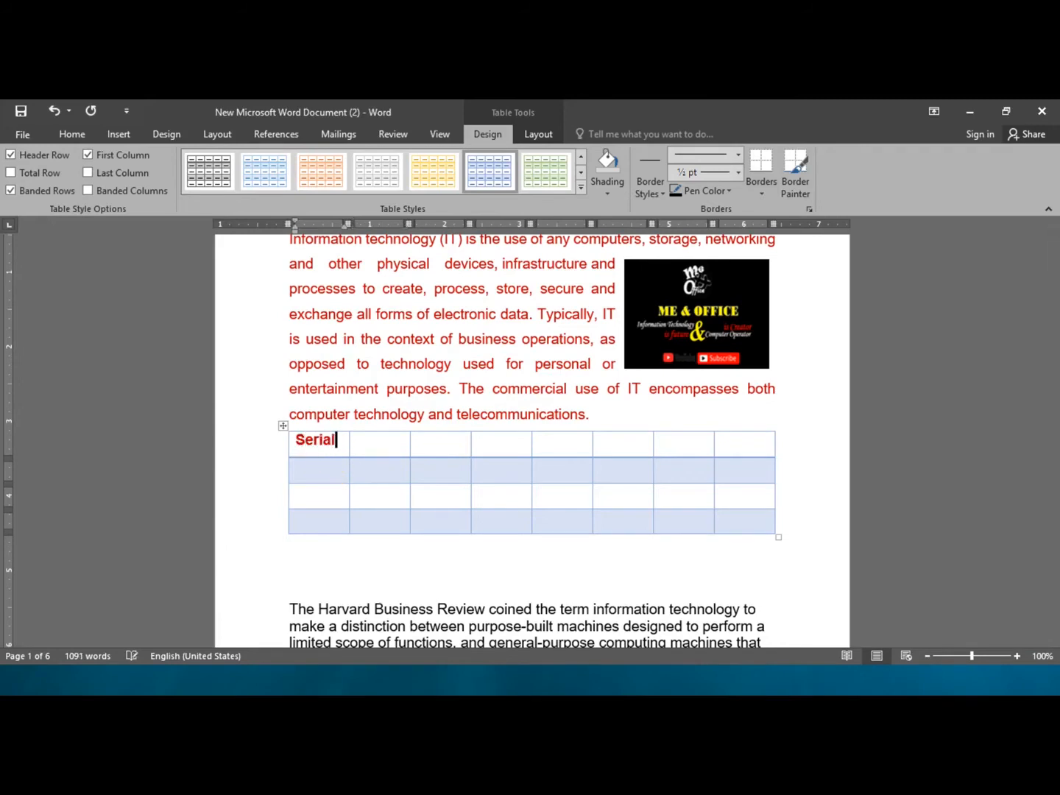
{"action": "key", "text": "Tab"}
{"action": "type", "text": "Na"}
{"action": "key", "text": "Tab"}
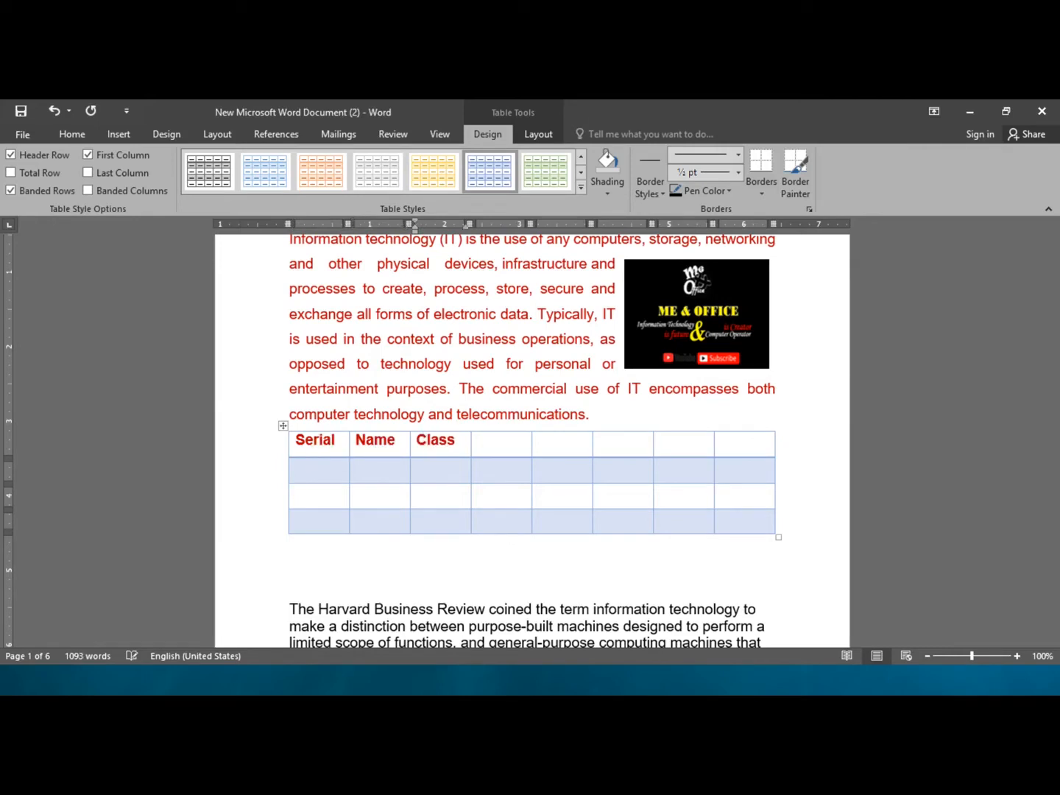
{"action": "key", "text": "Tab"}
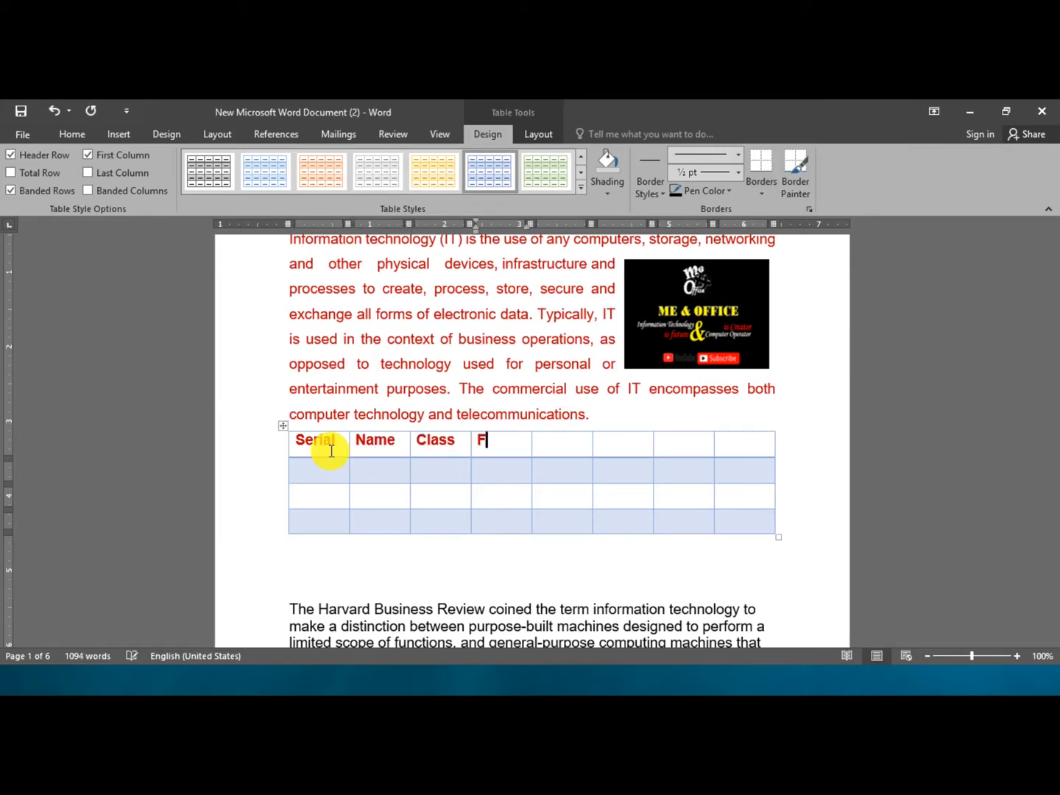
{"action": "type", "text": "Fee"}
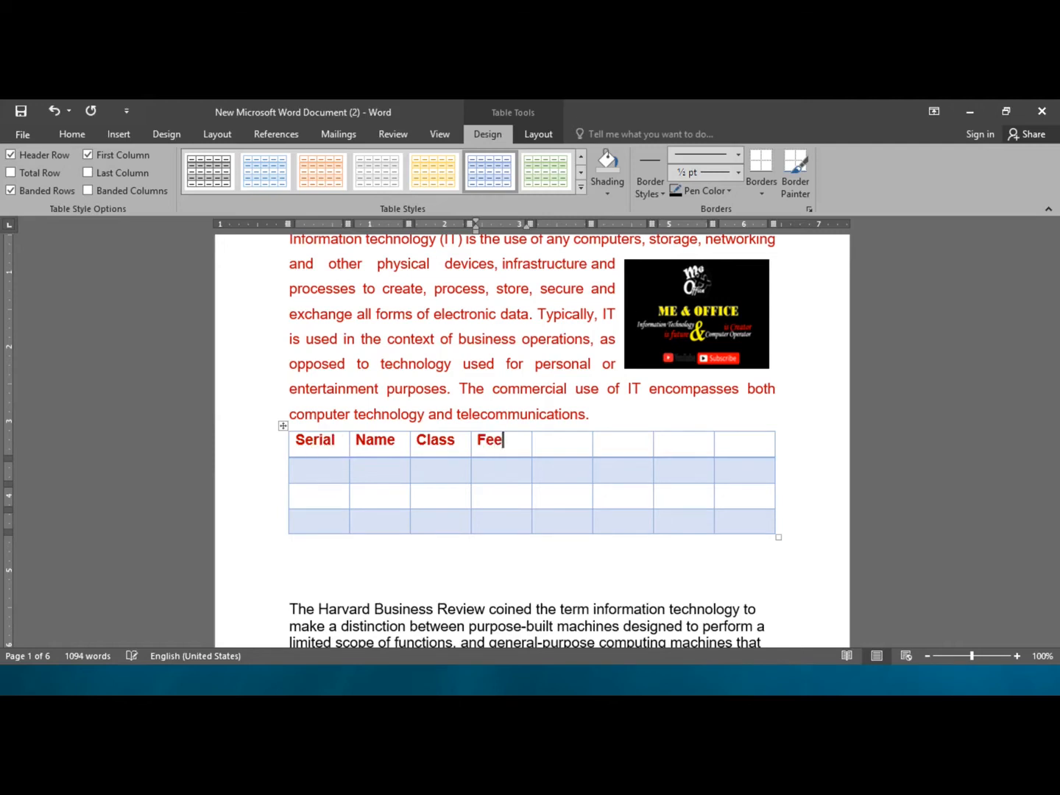
Number the three empty cells under Serial automatically with the 1. 2. 3. format
{"action": "left_click", "coordinate": [314, 466]}
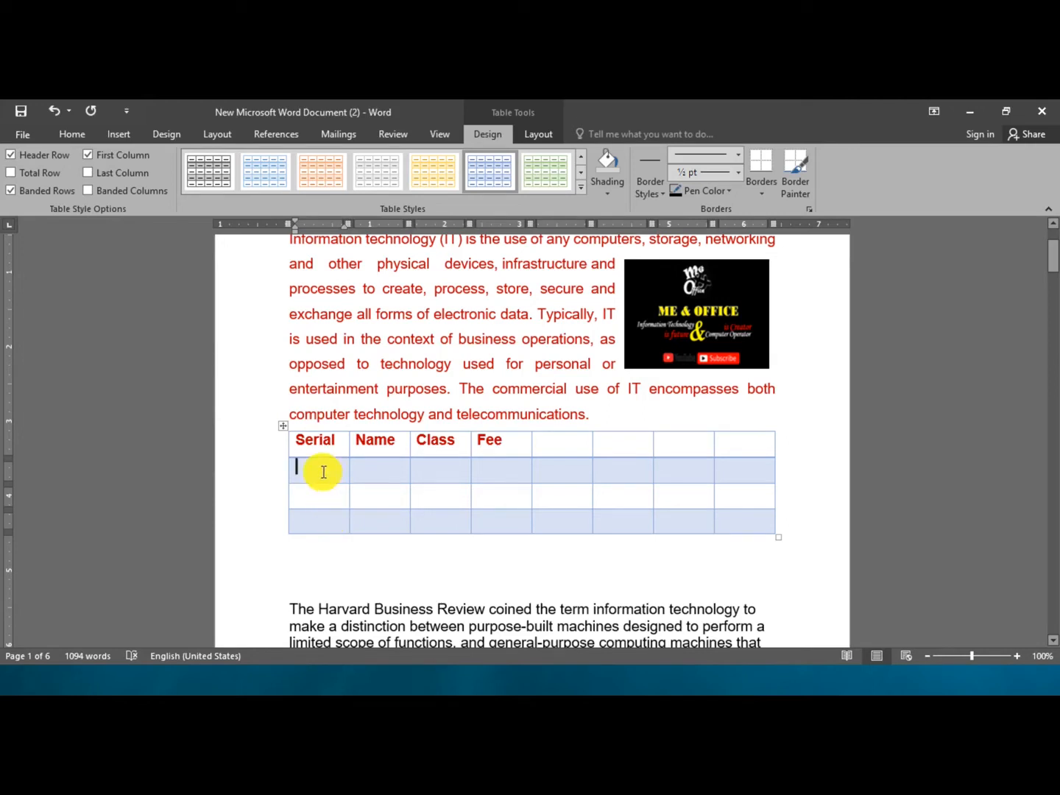
{"action": "left_click_drag", "start_coordinate": [320, 481], "coordinate": [325, 523]}
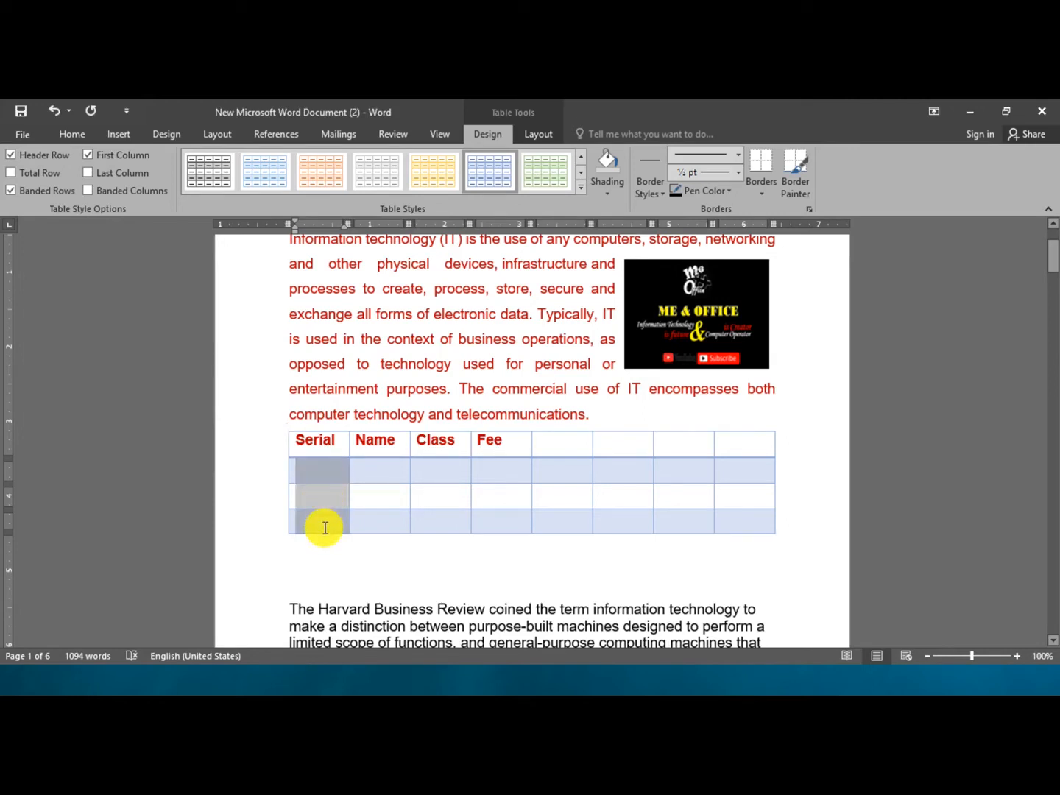
{"action": "left_click", "coordinate": [69, 135]}
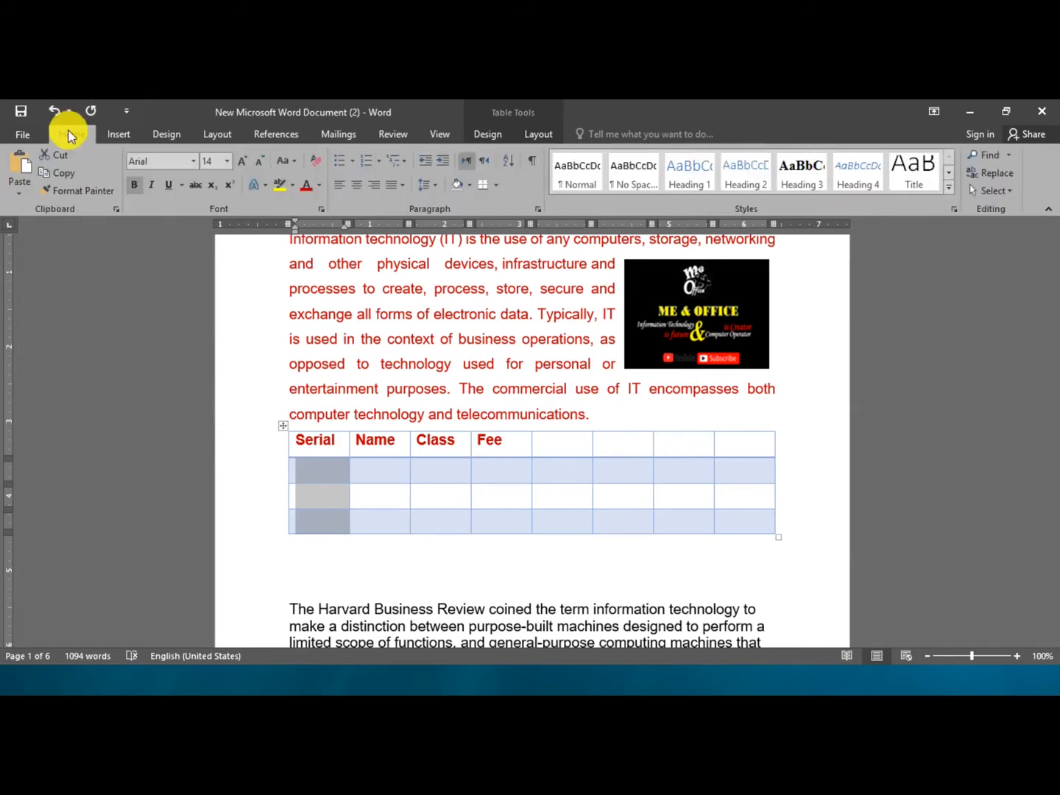
{"action": "left_click", "coordinate": [380, 163]}
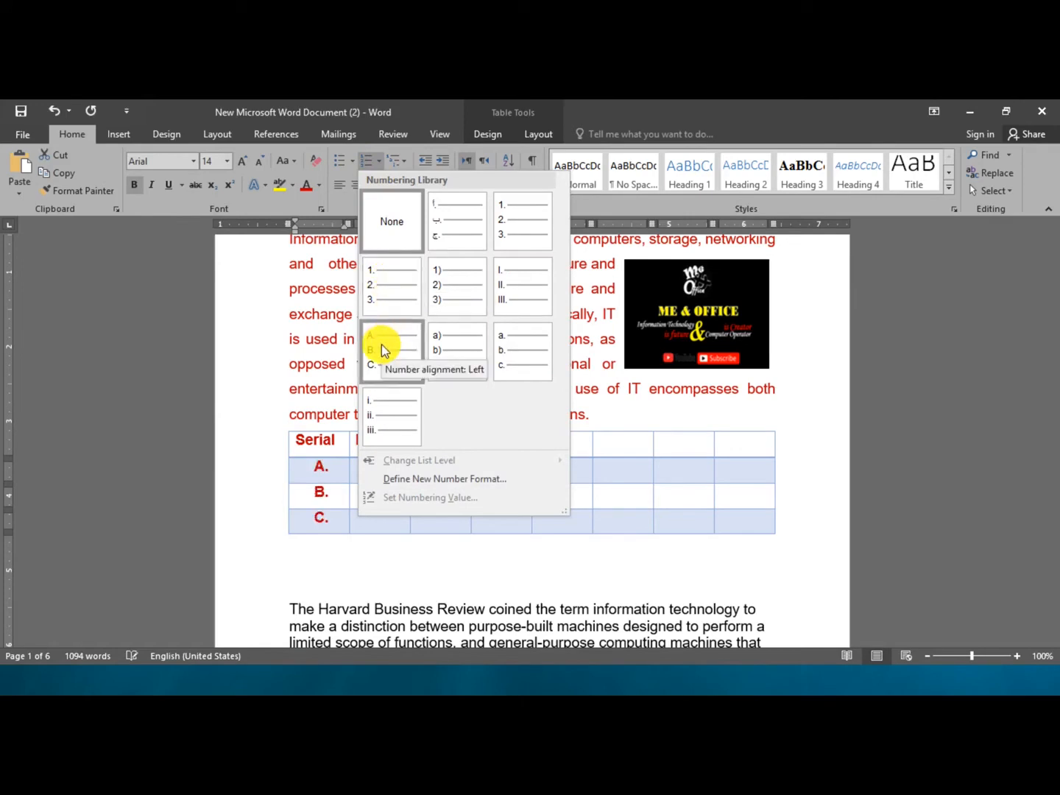
{"action": "left_click", "coordinate": [376, 288]}
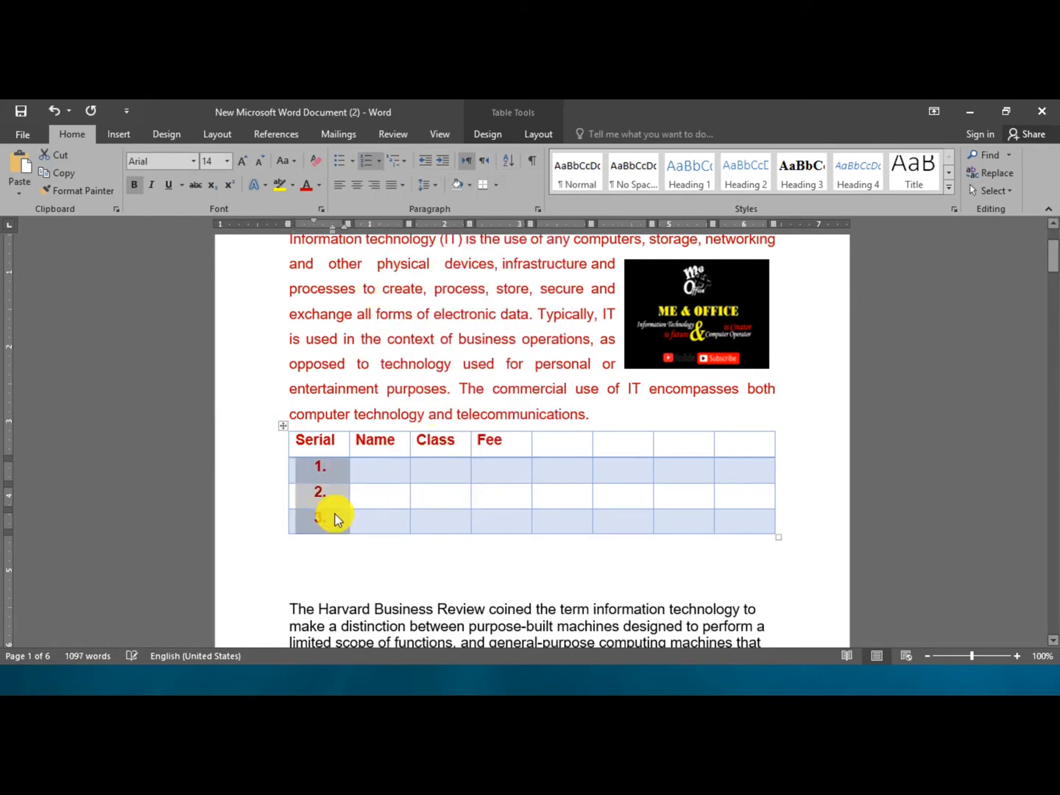
Add two more numbered rows, 4 and 5, at the end of the table
{"action": "left_click", "coordinate": [379, 497]}
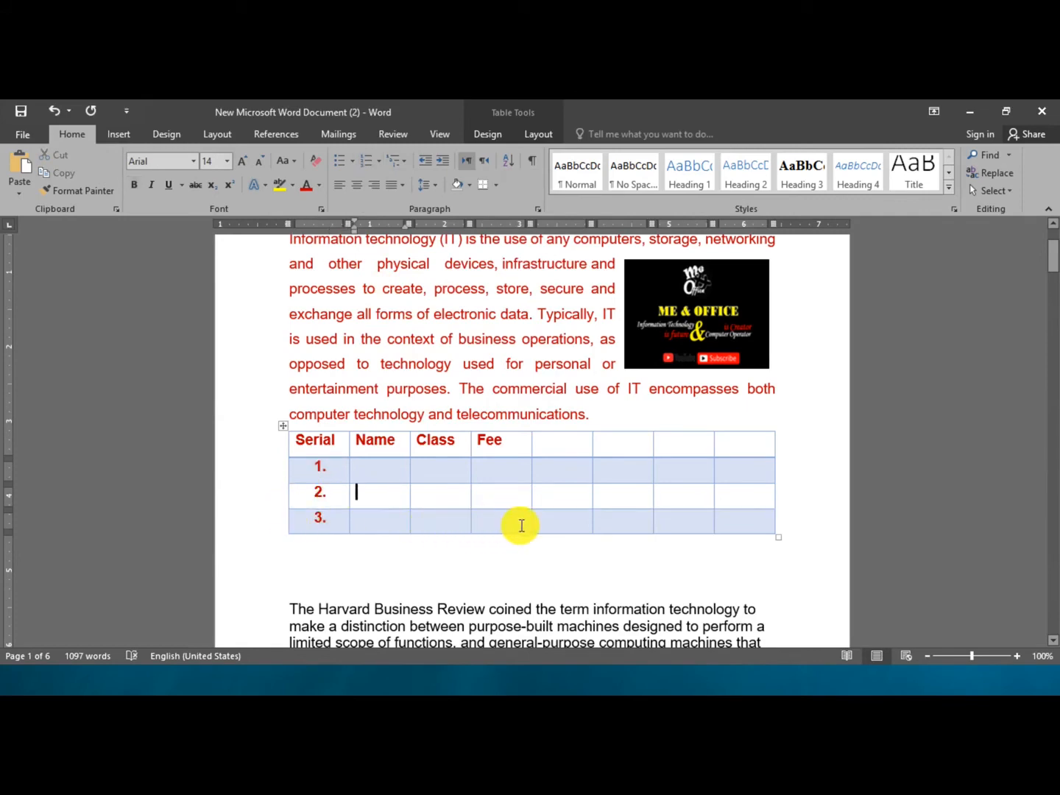
{"action": "left_click", "coordinate": [761, 524]}
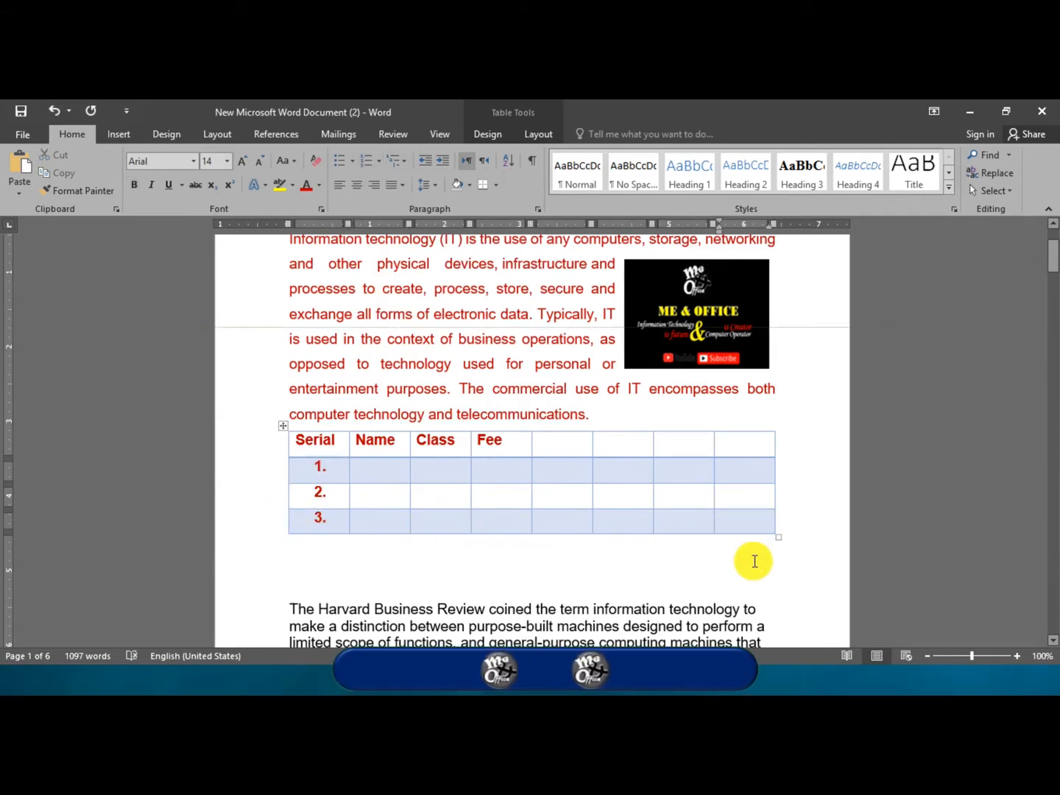
{"action": "key", "text": "Tab"}
{"action": "key", "text": "Tab"}
{"action": "key", "text": "Tab"}
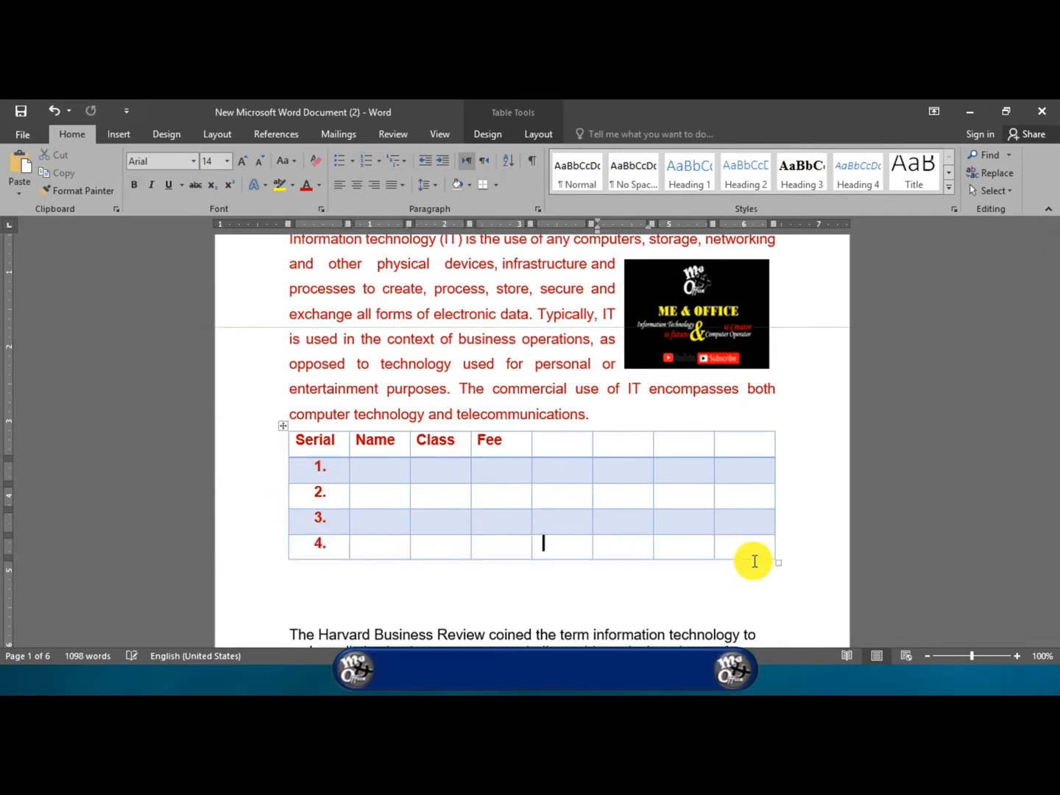
{"action": "key", "text": "Tab"}
{"action": "key", "text": "Tab"}
{"action": "key", "text": "Tab"}
{"action": "key", "text": "Tab"}
{"action": "key", "text": "Tab"}
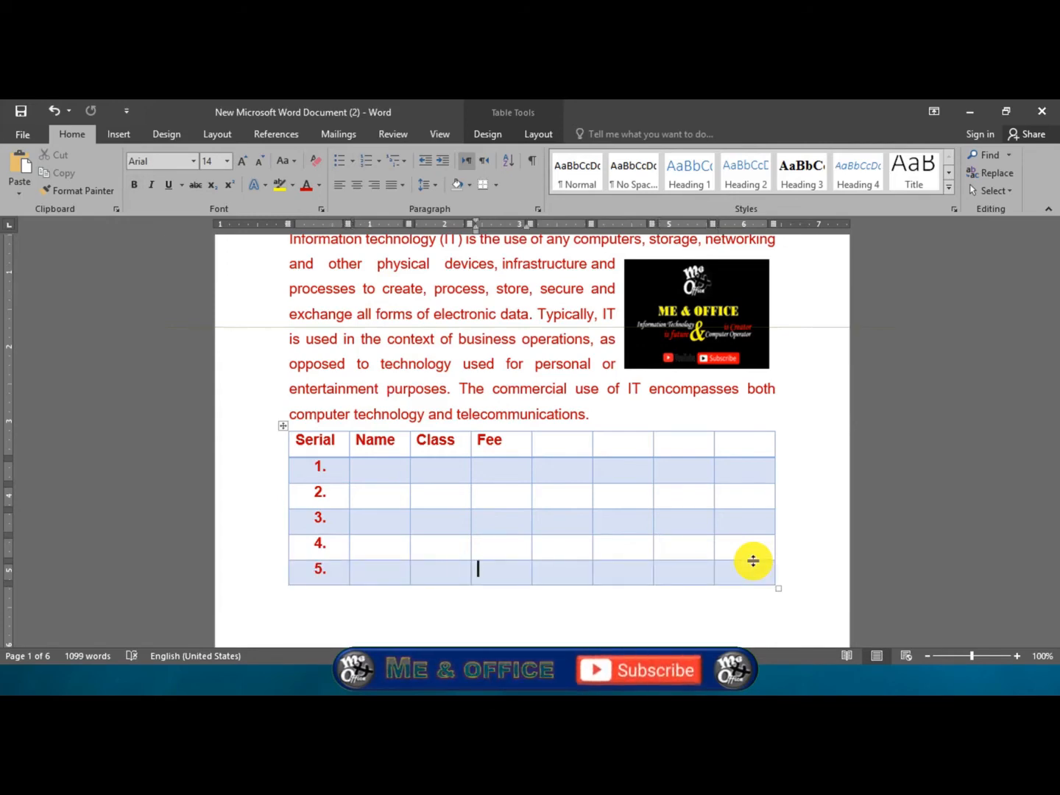
Delete the four empty columns after the Fee column
{"action": "left_click", "coordinate": [564, 445]}
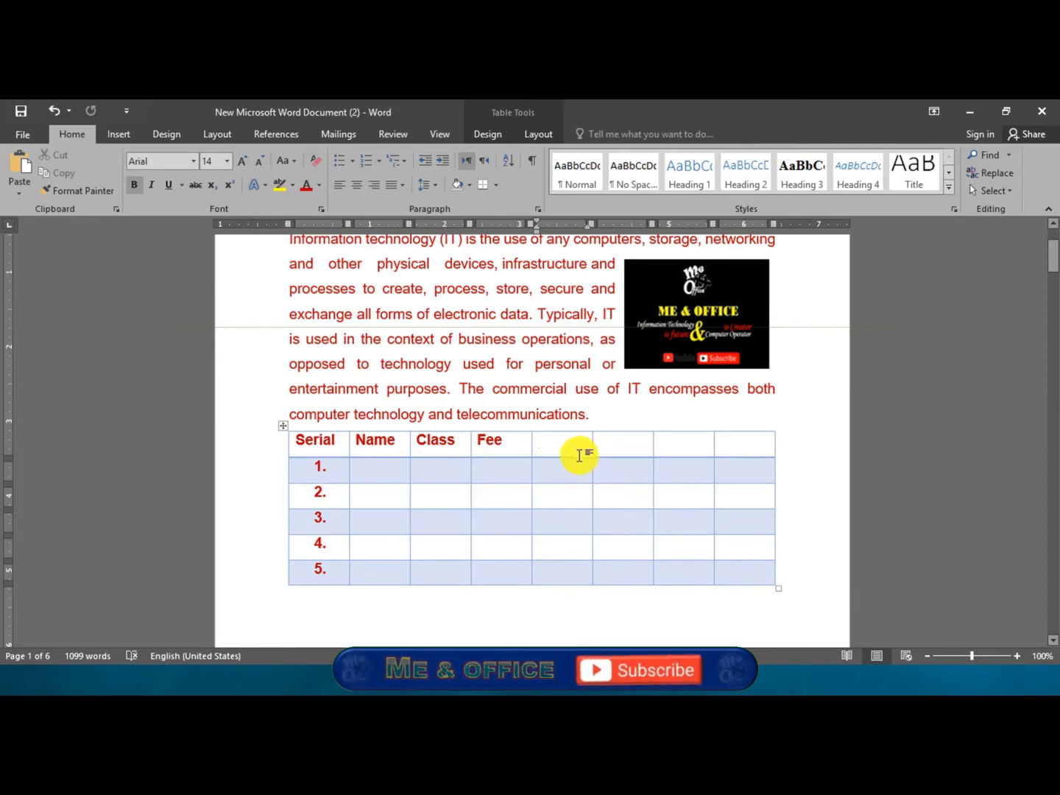
{"action": "mouse_move", "coordinate": [571, 442]}
{"action": "left_mouse_down"}
{"action": "mouse_move", "coordinate": [703, 466]}
{"action": "mouse_move", "coordinate": [772, 522]}
{"action": "mouse_move", "coordinate": [762, 574]}
{"action": "left_mouse_up"}
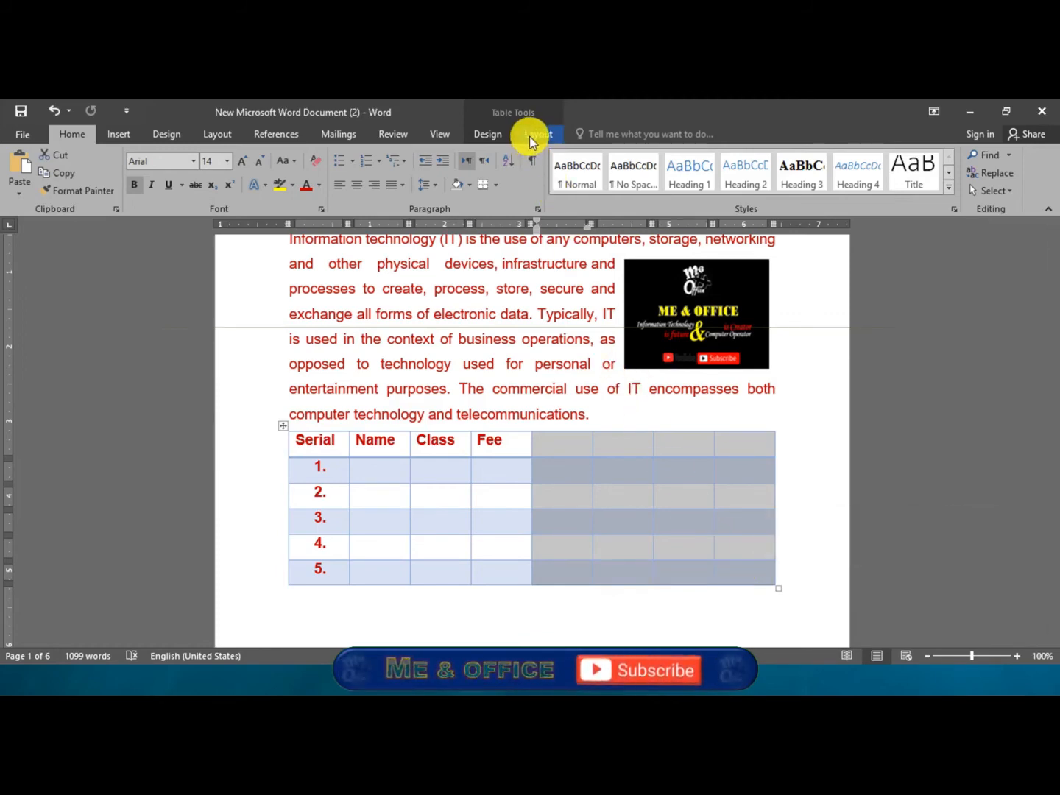
{"action": "left_click", "coordinate": [532, 135]}
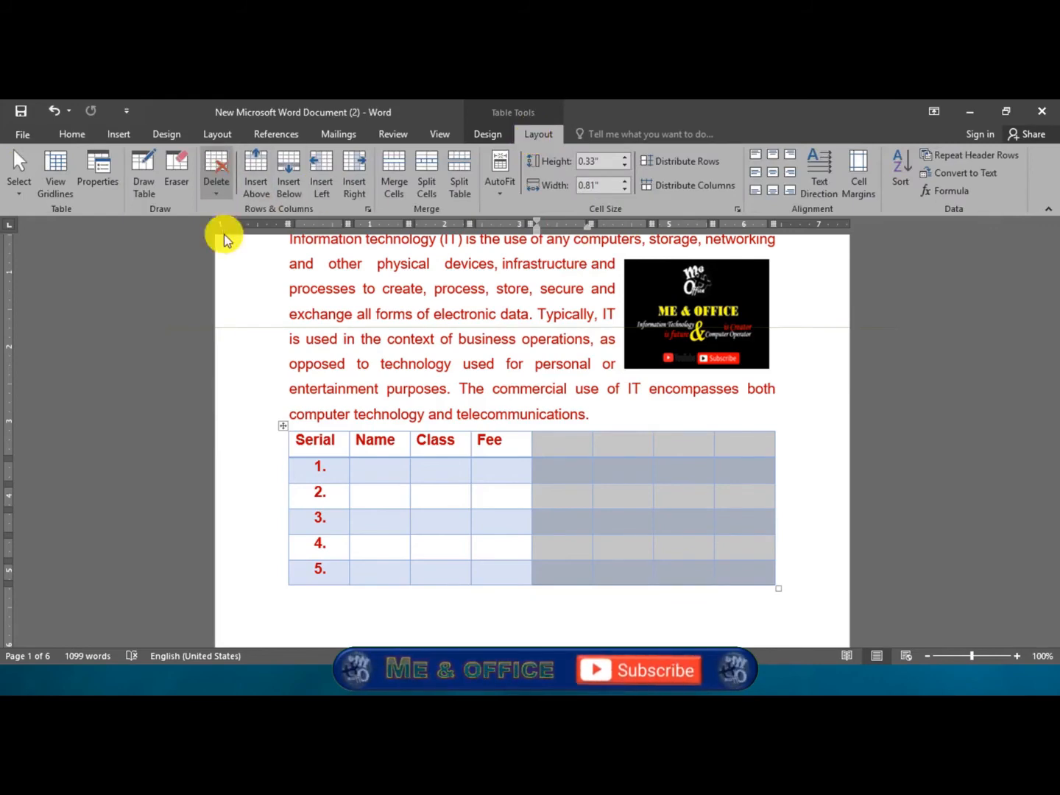
{"action": "left_click", "coordinate": [217, 196]}
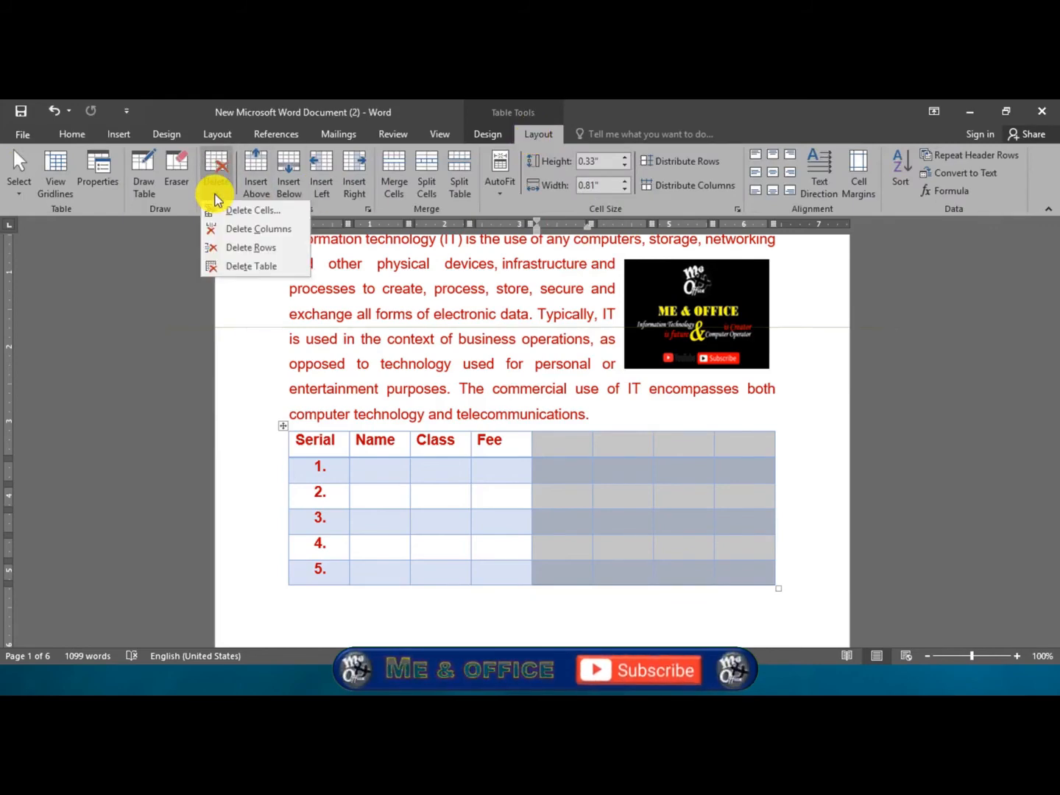
{"action": "left_click", "coordinate": [234, 234]}
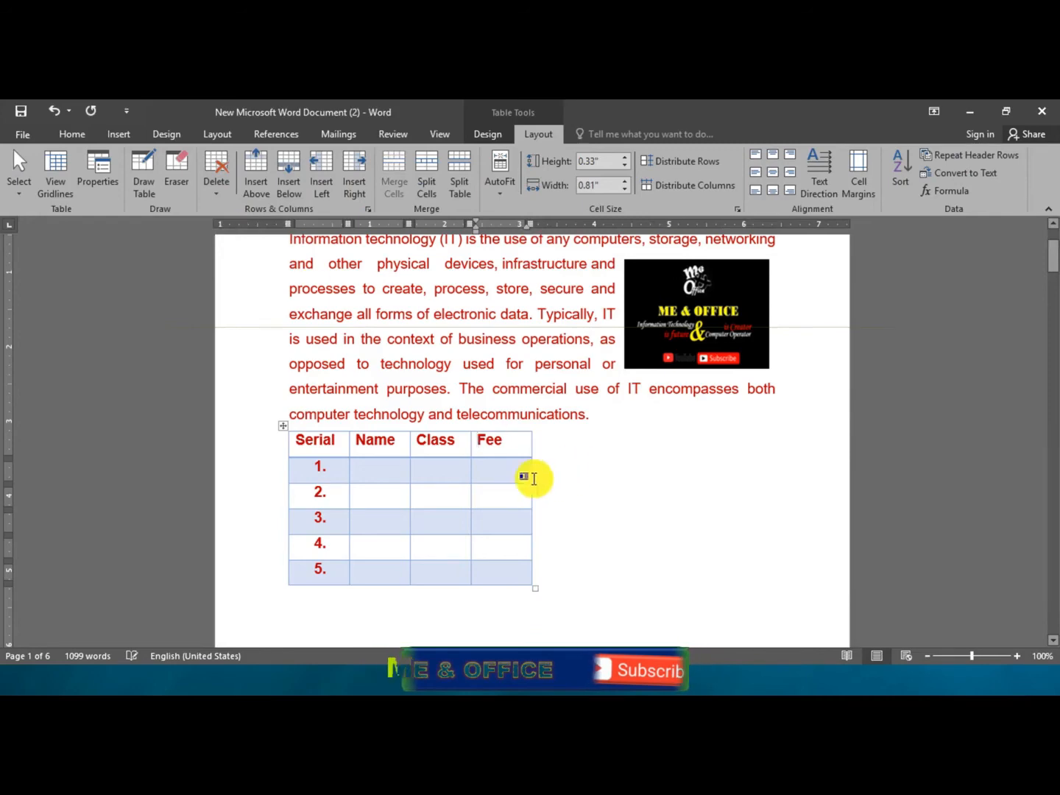
AutoFit the whole table to the window so it spans the page's text width
{"action": "left_click", "coordinate": [441, 471]}
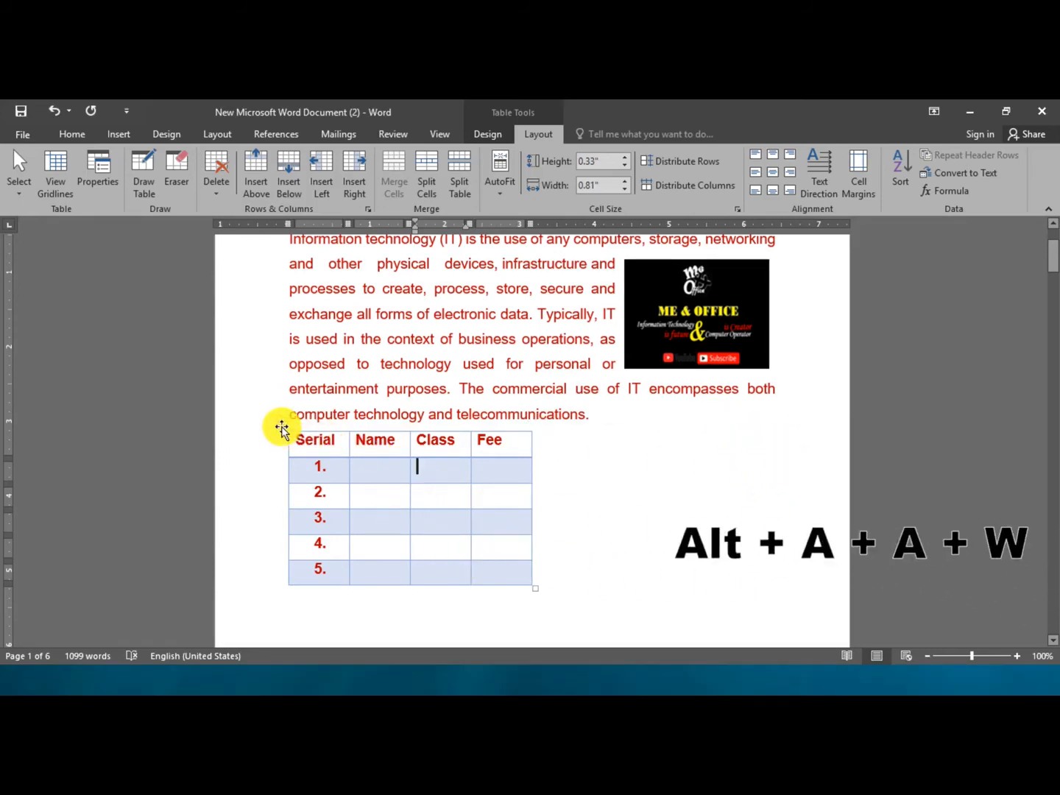
{"action": "left_click", "coordinate": [282, 426]}
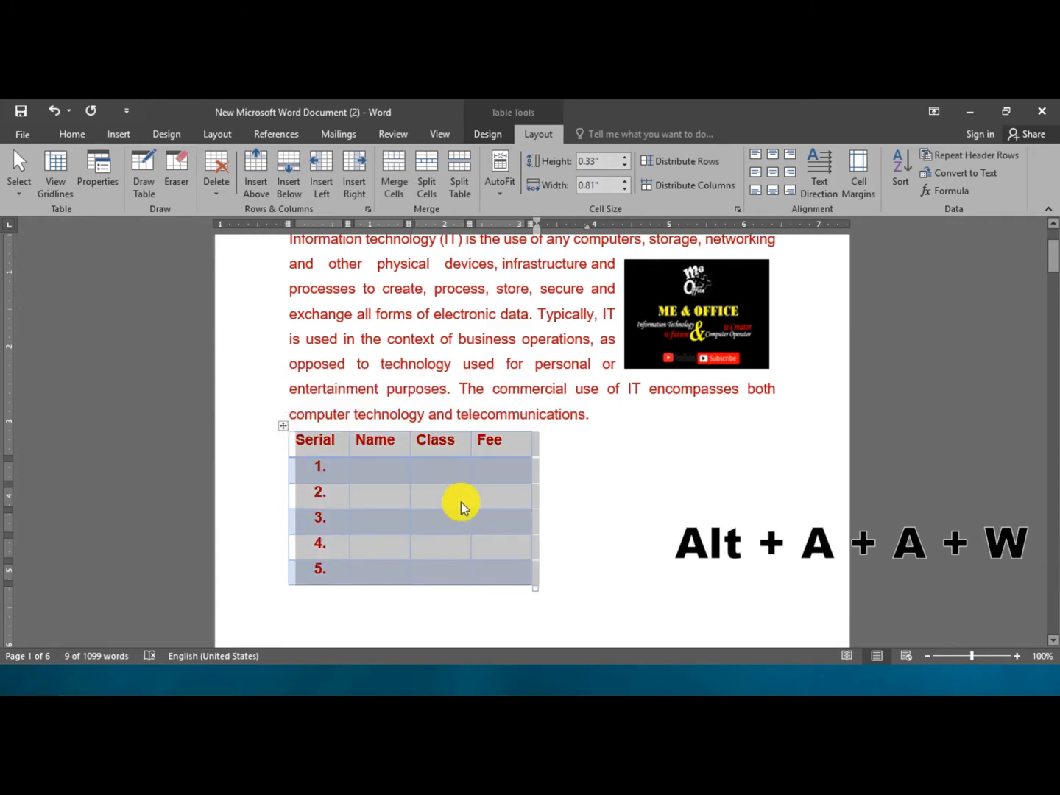
{"action": "key", "text": "alt"}
{"action": "key", "text": "a"}
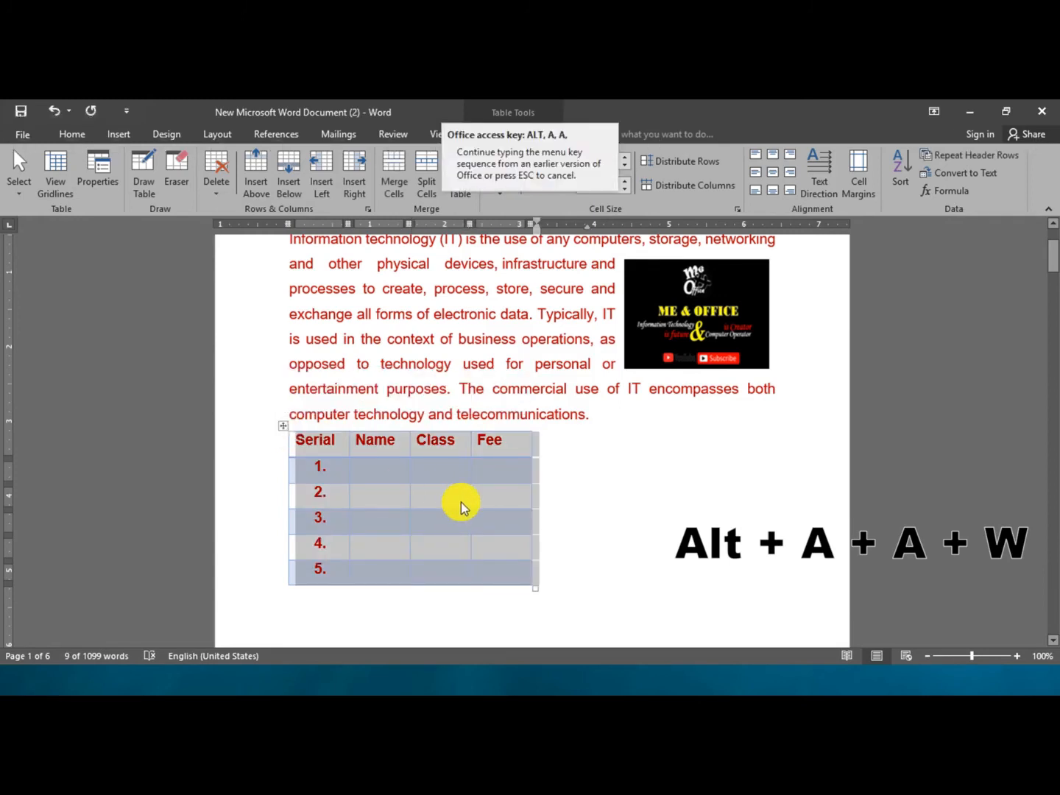
{"action": "key", "text": "w"}
{"action": "left_click", "coordinate": [581, 472]}
Shift the three inner column borders leftward, narrowing Serial the most and widening the Fee column to about 2.12"
{"action": "left_click", "coordinate": [473, 472]}
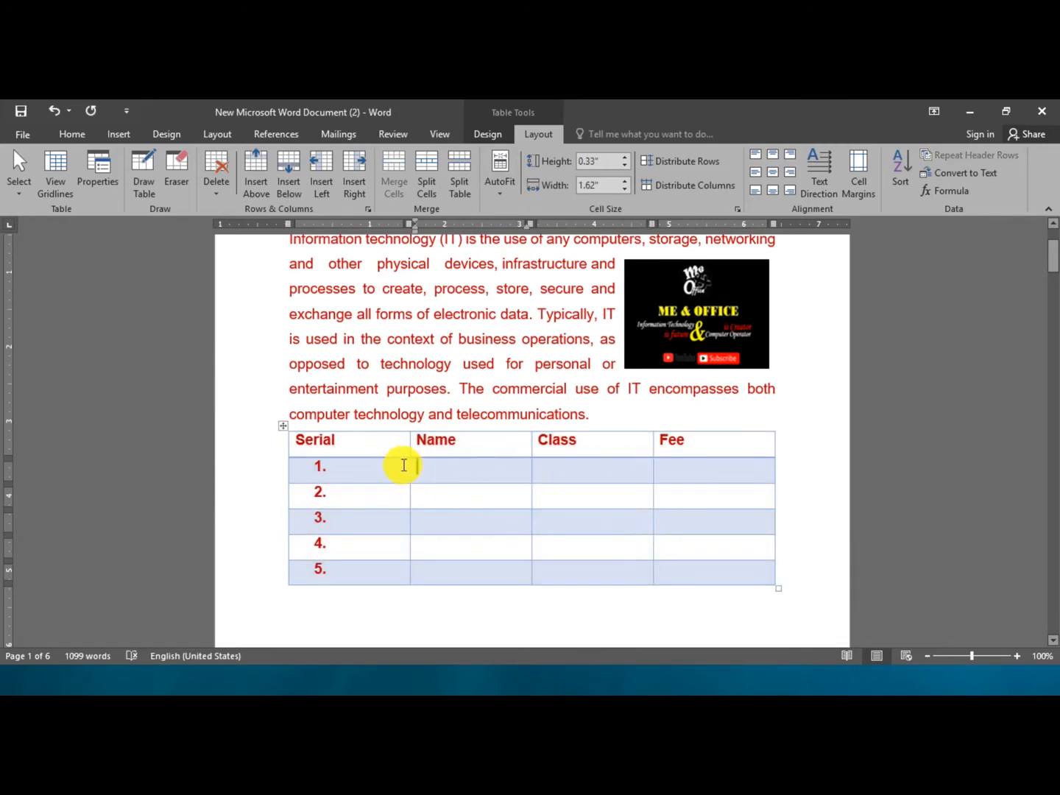
{"action": "left_click_drag", "start_coordinate": [410, 467], "coordinate": [344, 521]}
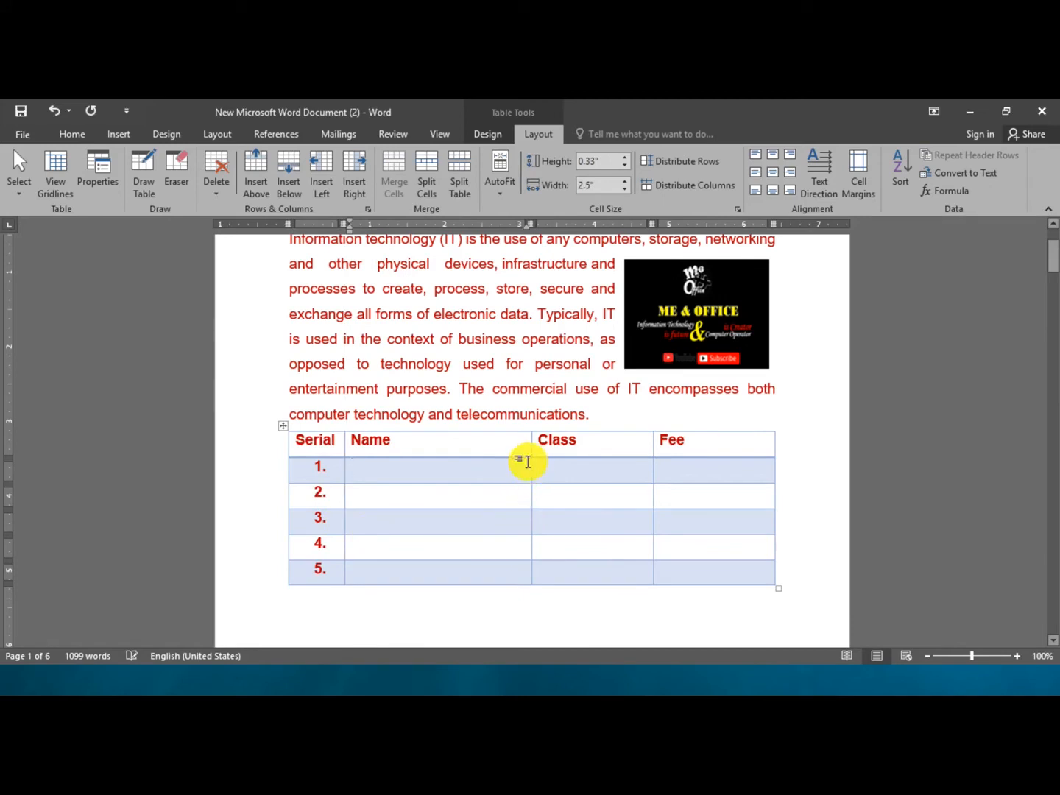
{"action": "left_click_drag", "start_coordinate": [531, 466], "coordinate": [474, 513]}
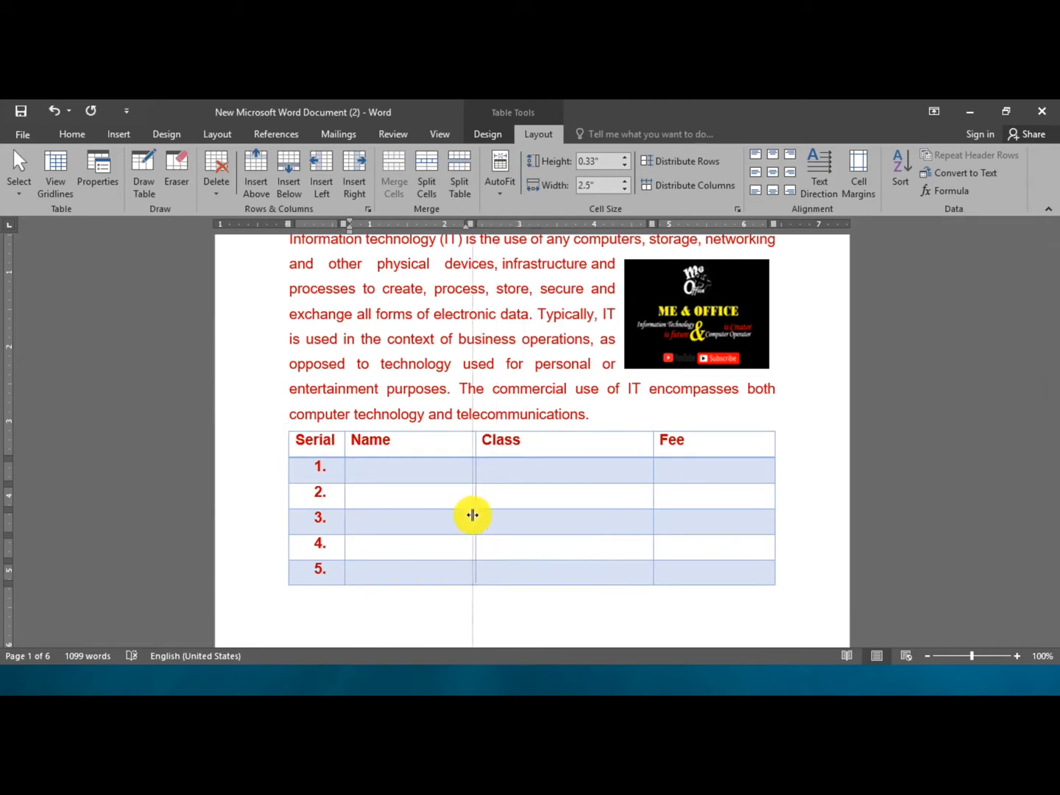
{"action": "left_click_drag", "start_coordinate": [652, 472], "coordinate": [616, 507]}
{"action": "left_click", "coordinate": [658, 468]}
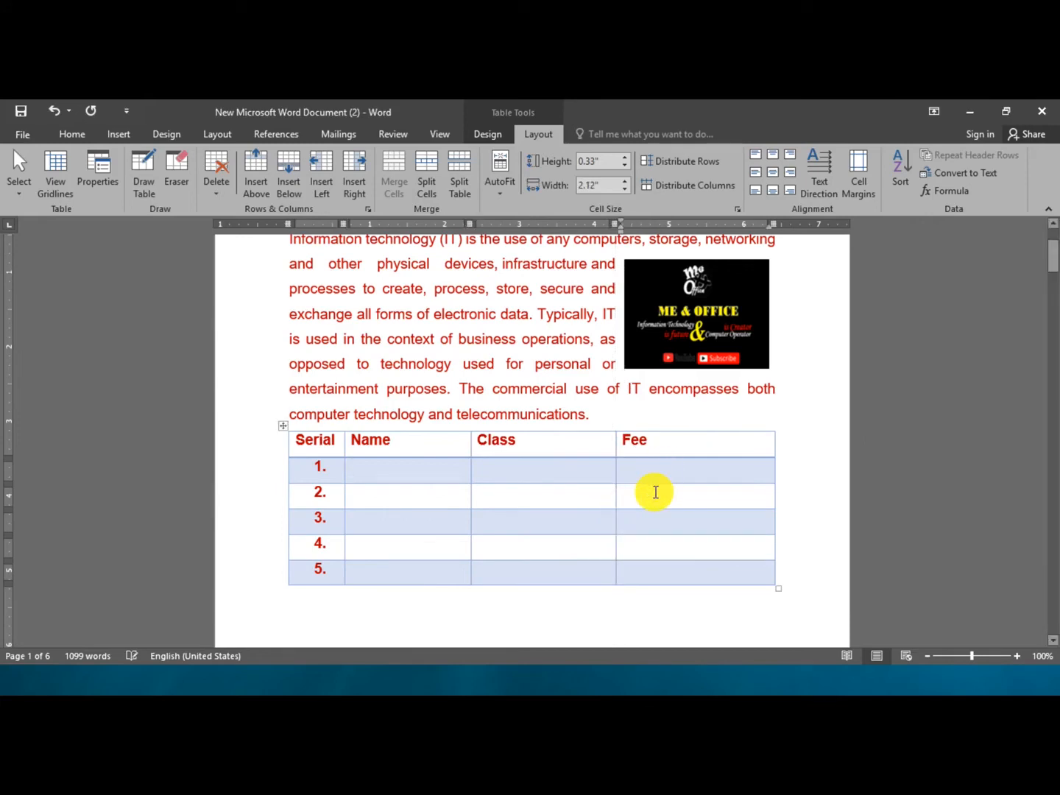
Enter the fees 20, 30, 40 and 50 in rows 1 to 4 of the Fee column
{"action": "left_click", "coordinate": [677, 448]}
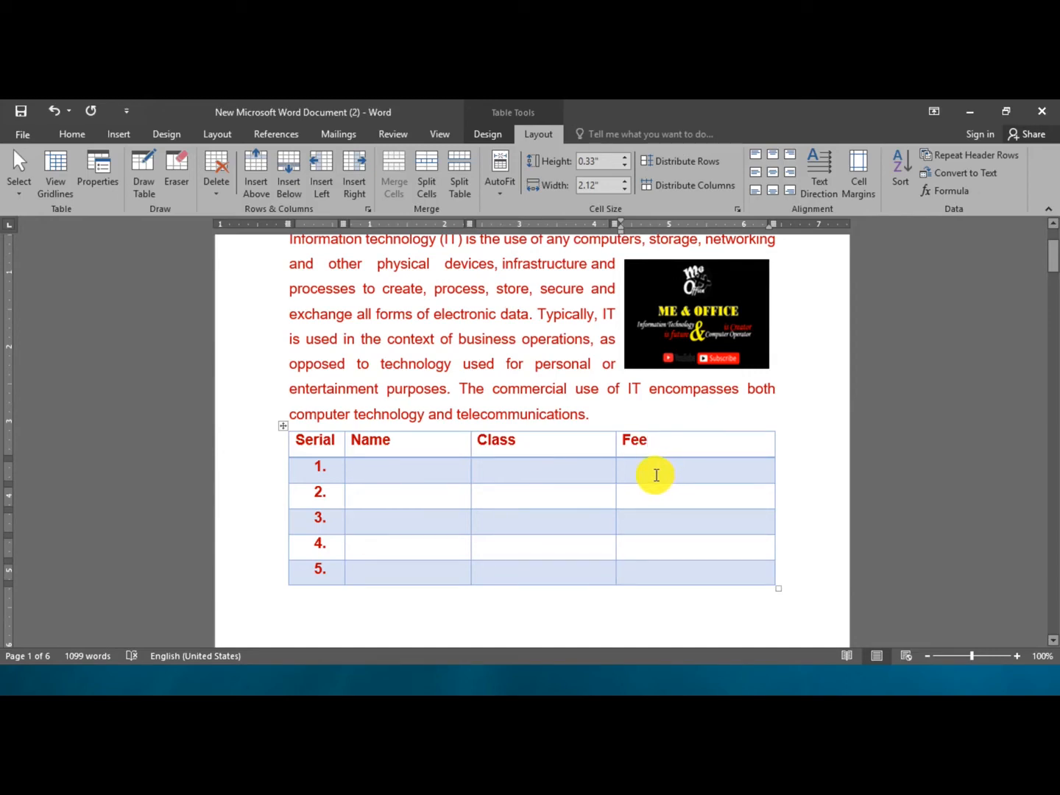
{"action": "left_click", "coordinate": [641, 467]}
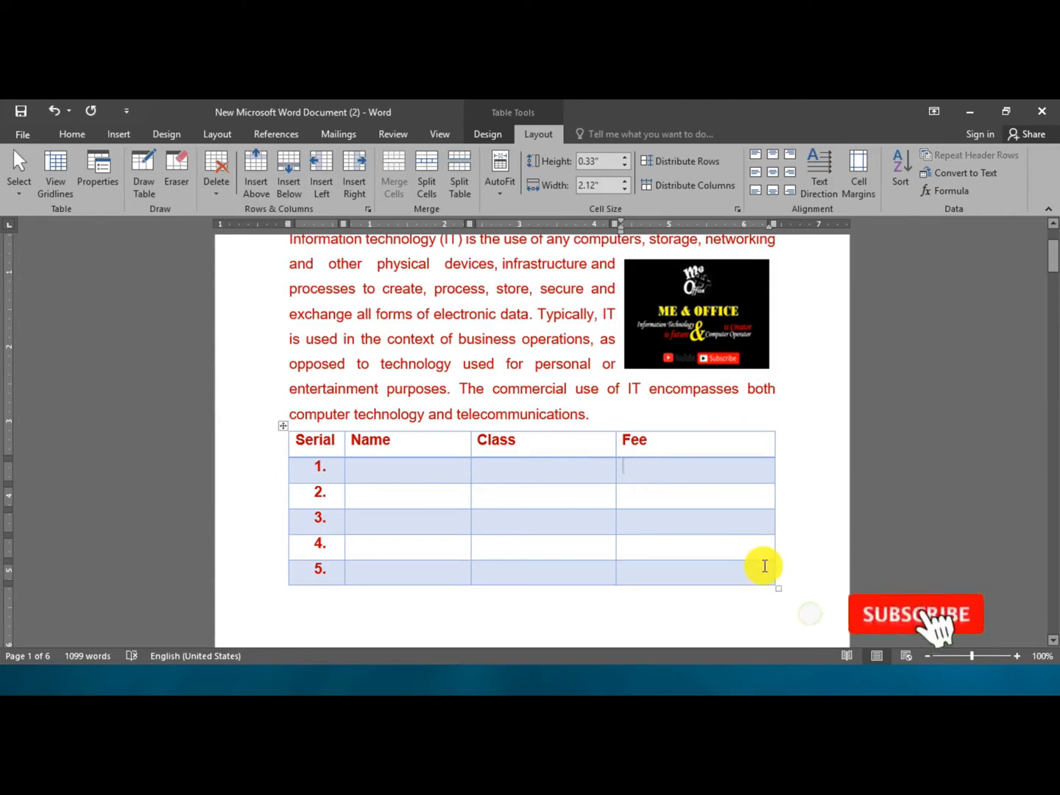
{"action": "type", "text": "2"}
{"action": "type", "text": "30"}
{"action": "key", "text": "Down"}
{"action": "type", "text": "4"}
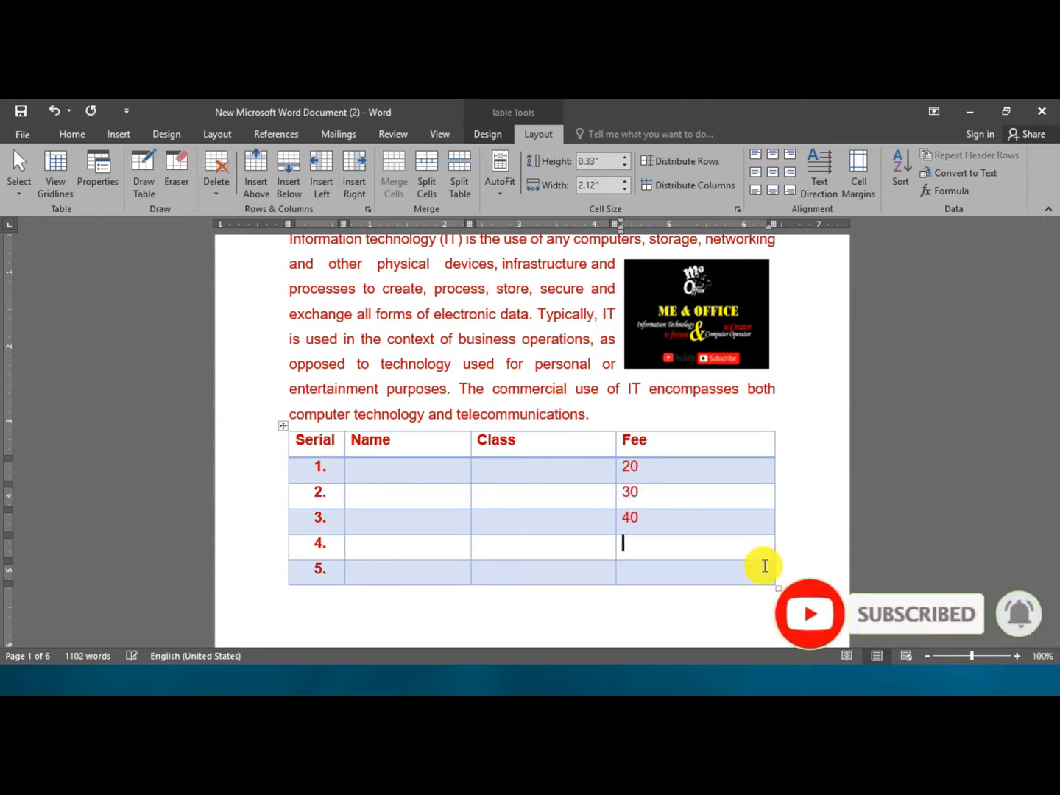
{"action": "type", "text": "50"}
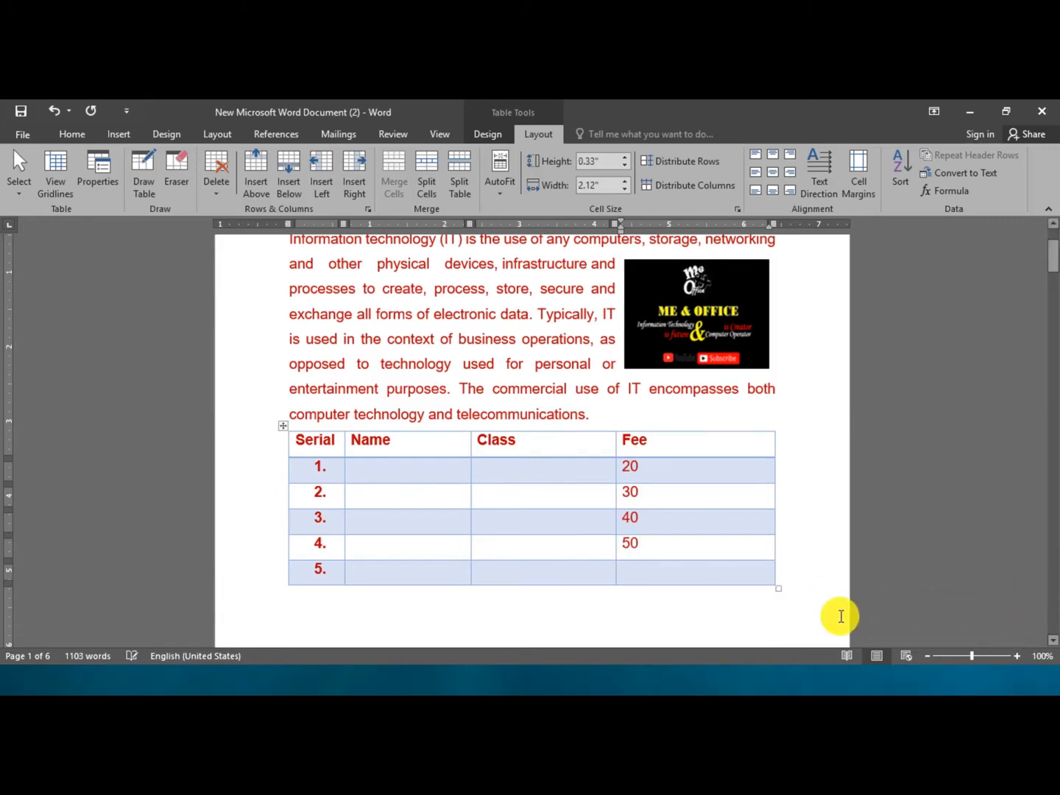
Insert a formula in row 5's Fee cell that sums the four fees above it
{"action": "left_click_drag", "start_coordinate": [662, 473], "coordinate": [652, 546]}
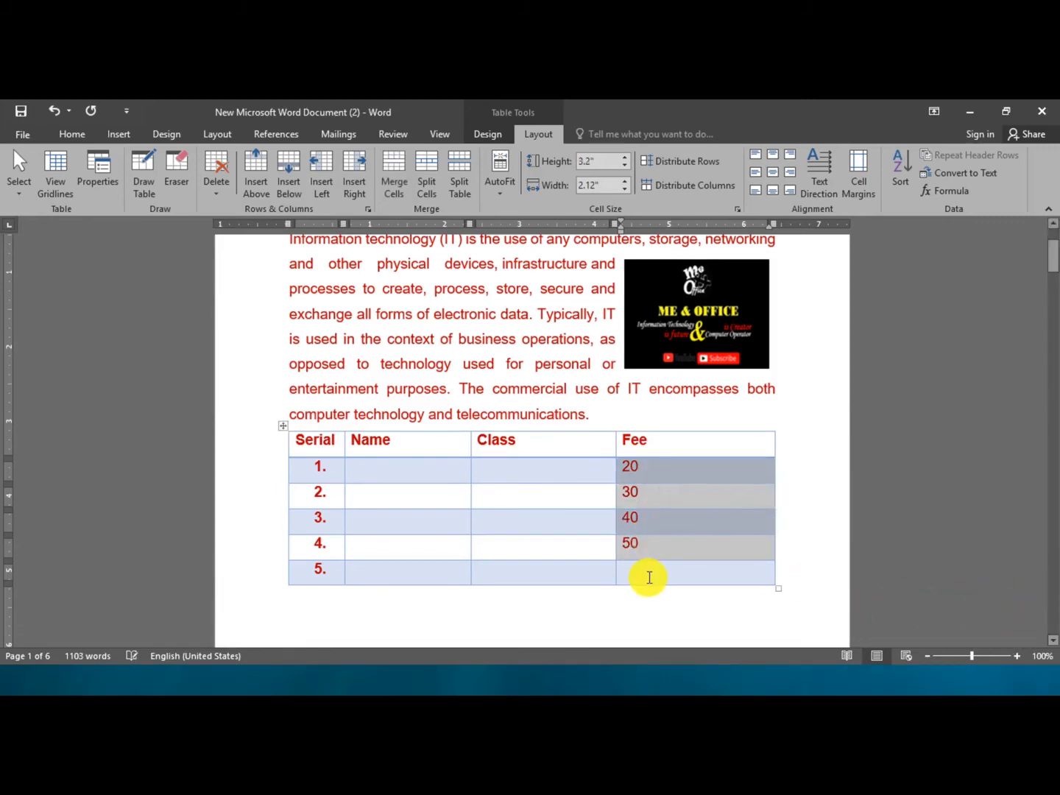
{"action": "left_click", "coordinate": [647, 576]}
{"action": "key", "text": "alt"}
{"action": "key", "text": "a"}
{"action": "key", "text": "o"}
{"action": "key", "text": "a"}
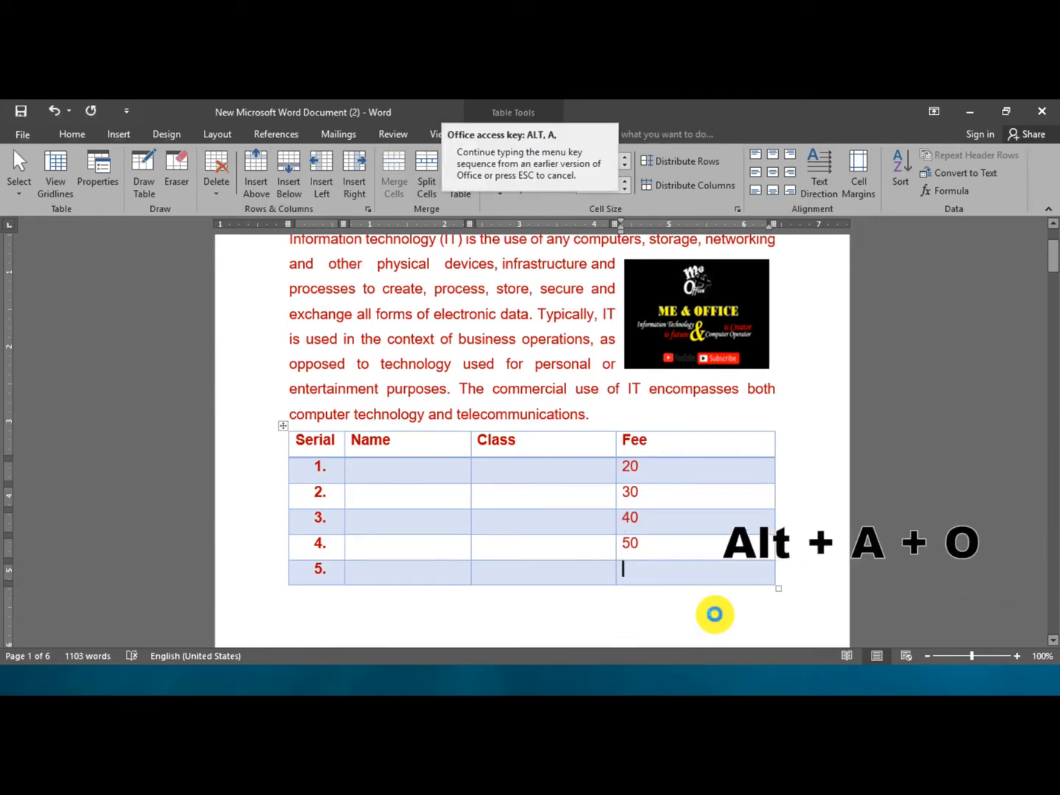
{"action": "key", "text": "o"}
{"action": "key", "text": "Return"}
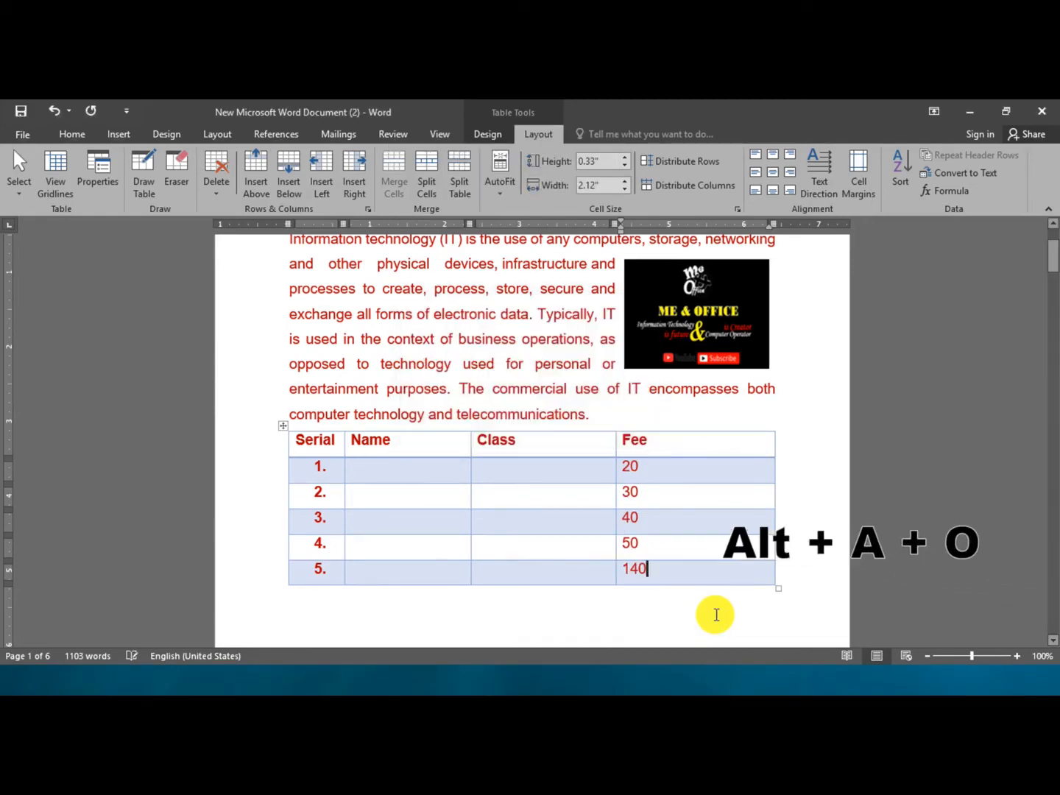
Make the fee total in row 5 bold
{"action": "left_click", "coordinate": [620, 571]}
{"action": "double_click", "coordinate": [621, 569]}
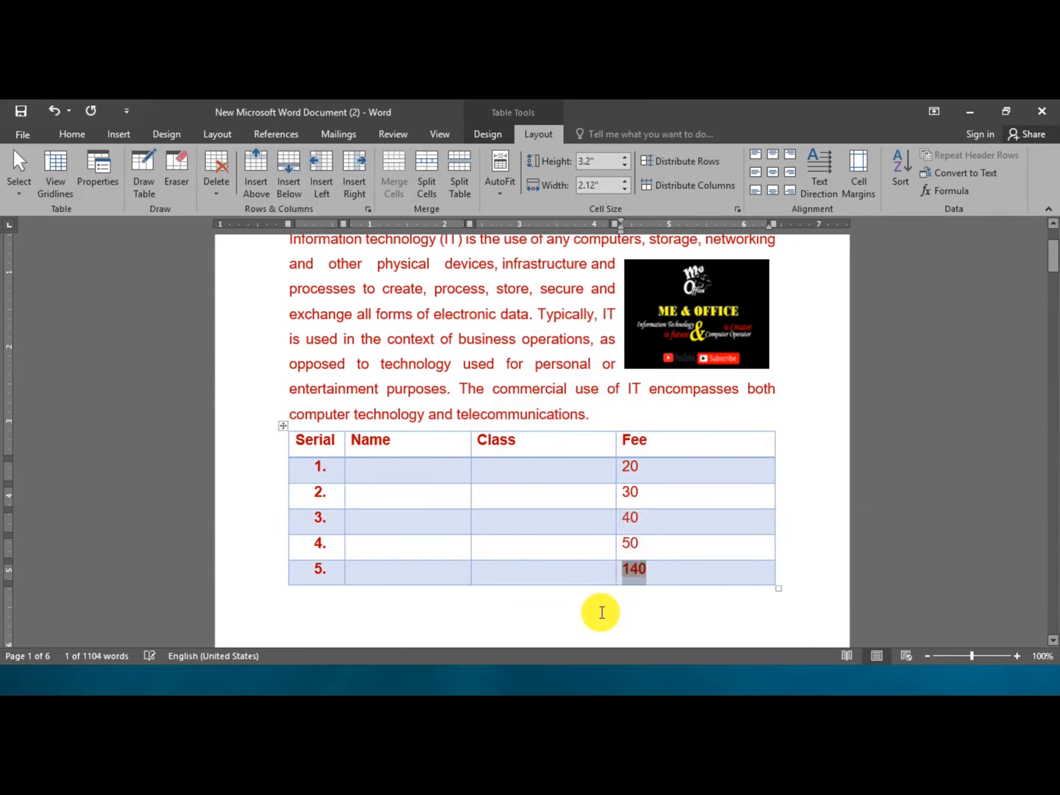
{"action": "left_click", "coordinate": [685, 545]}
{"action": "left_click", "coordinate": [661, 580]}
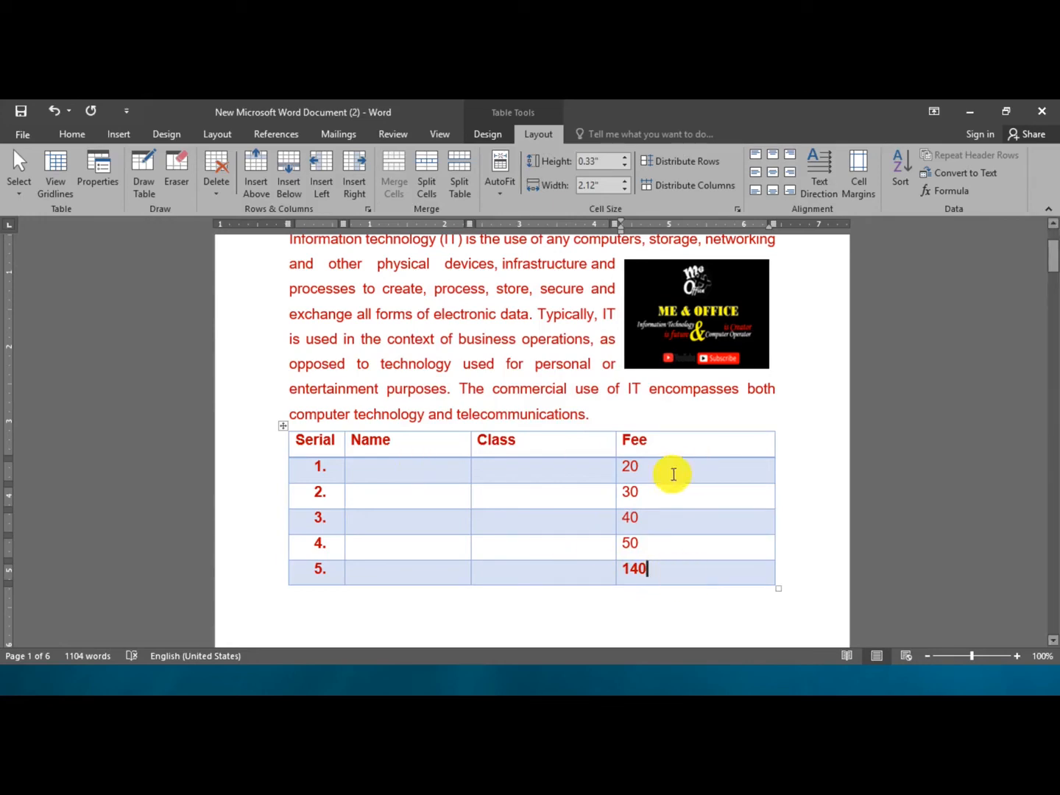
Insert a blank column to the right of the Fee column
{"action": "left_click", "coordinate": [754, 473]}
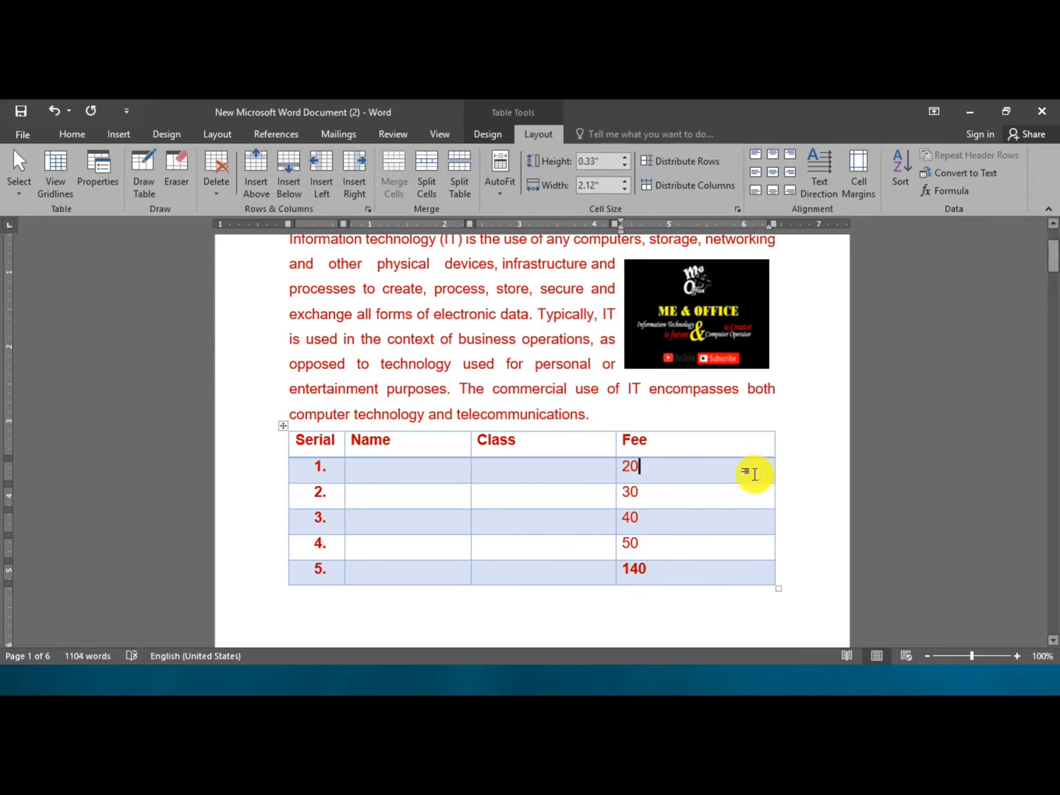
{"action": "left_click", "coordinate": [705, 447]}
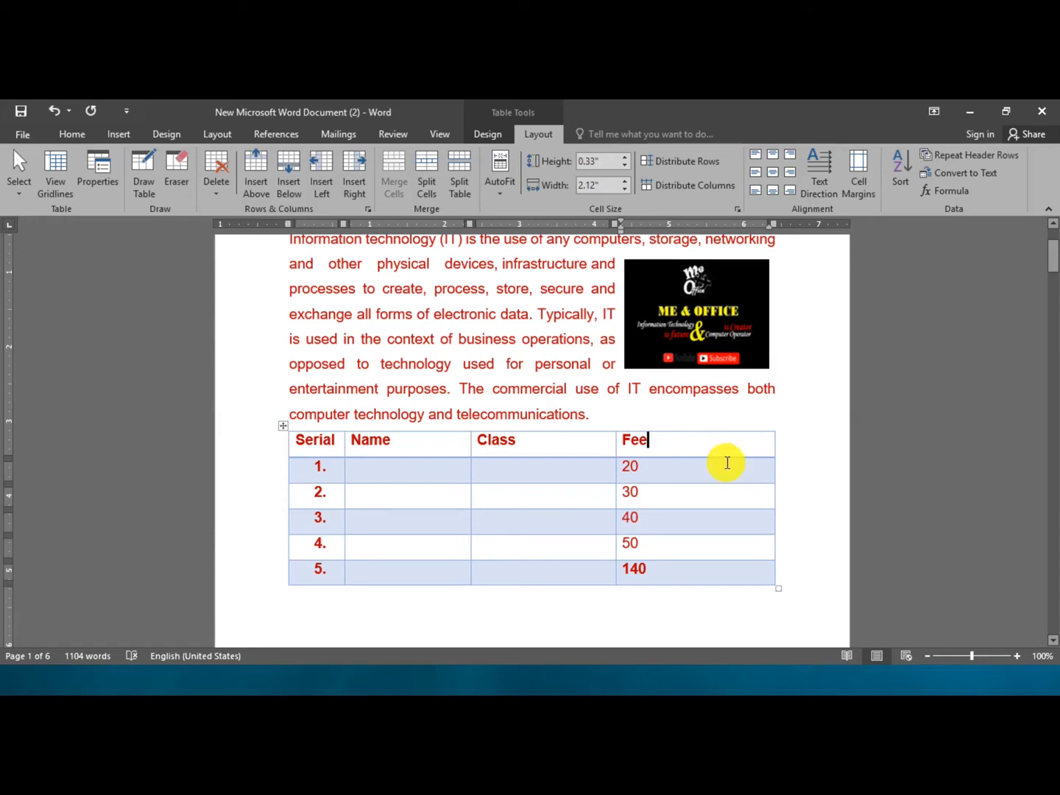
{"action": "right_click", "coordinate": [728, 446]}
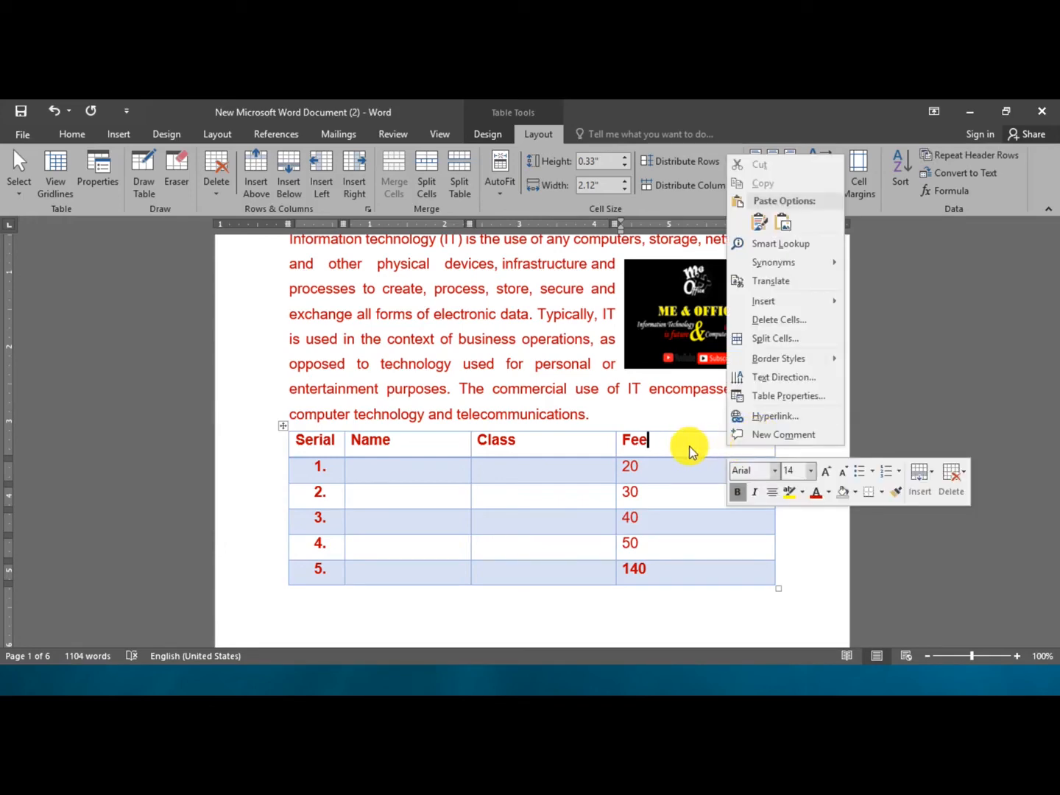
{"action": "left_click", "coordinate": [677, 444]}
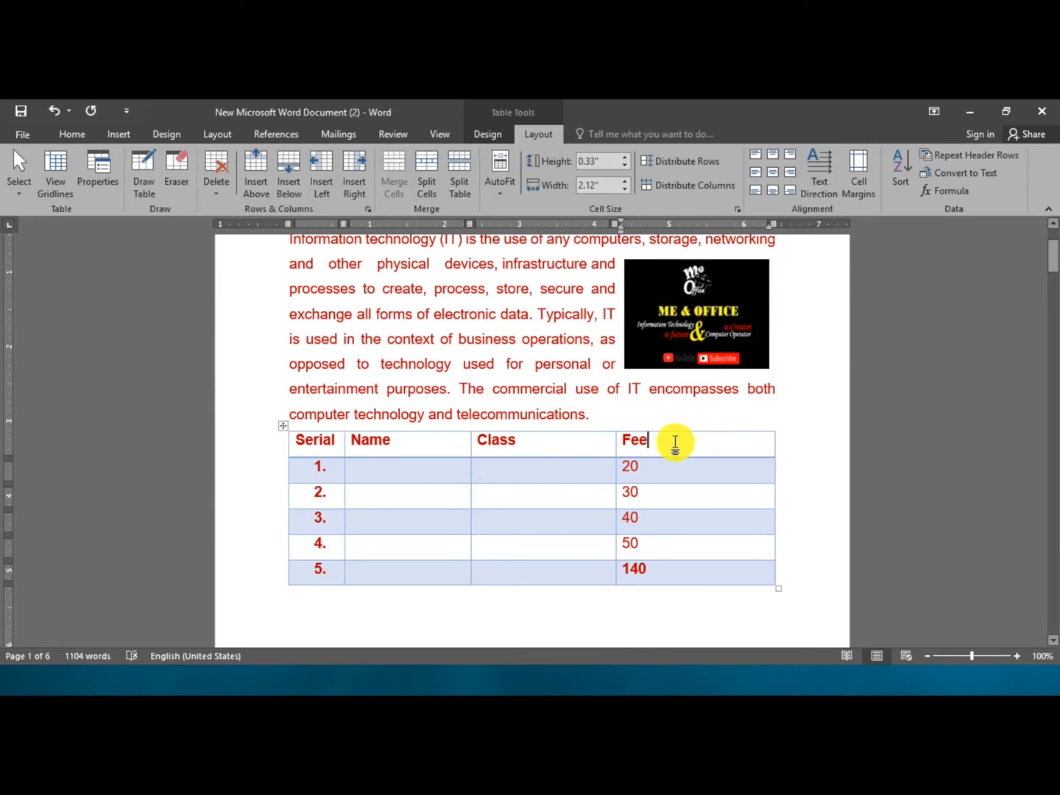
{"action": "right_click", "coordinate": [675, 444]}
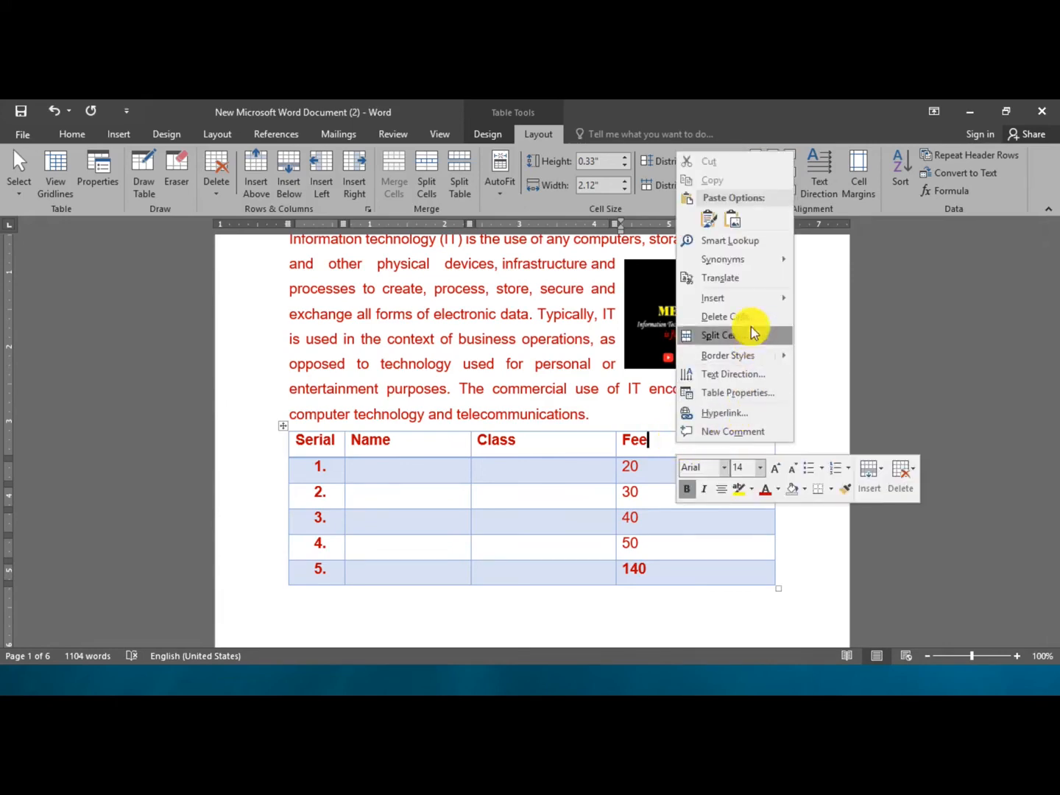
{"action": "mouse_move", "coordinate": [749, 302]}
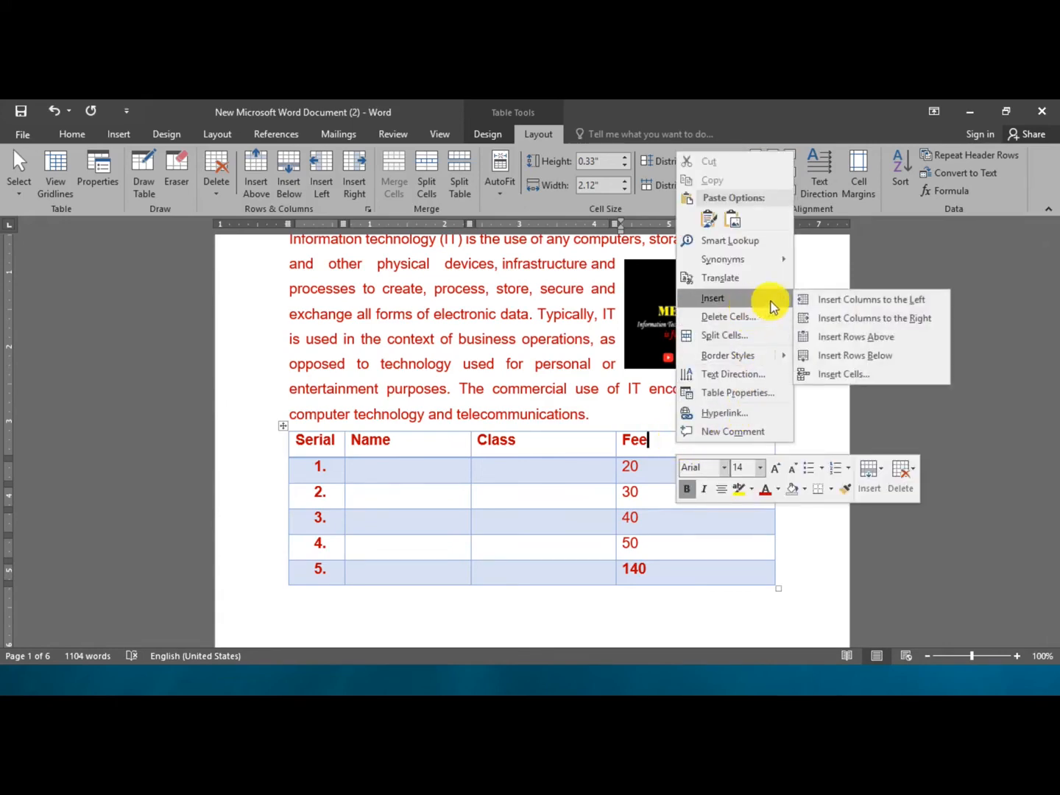
{"action": "left_click", "coordinate": [894, 321]}
{"action": "left_click", "coordinate": [719, 477]}
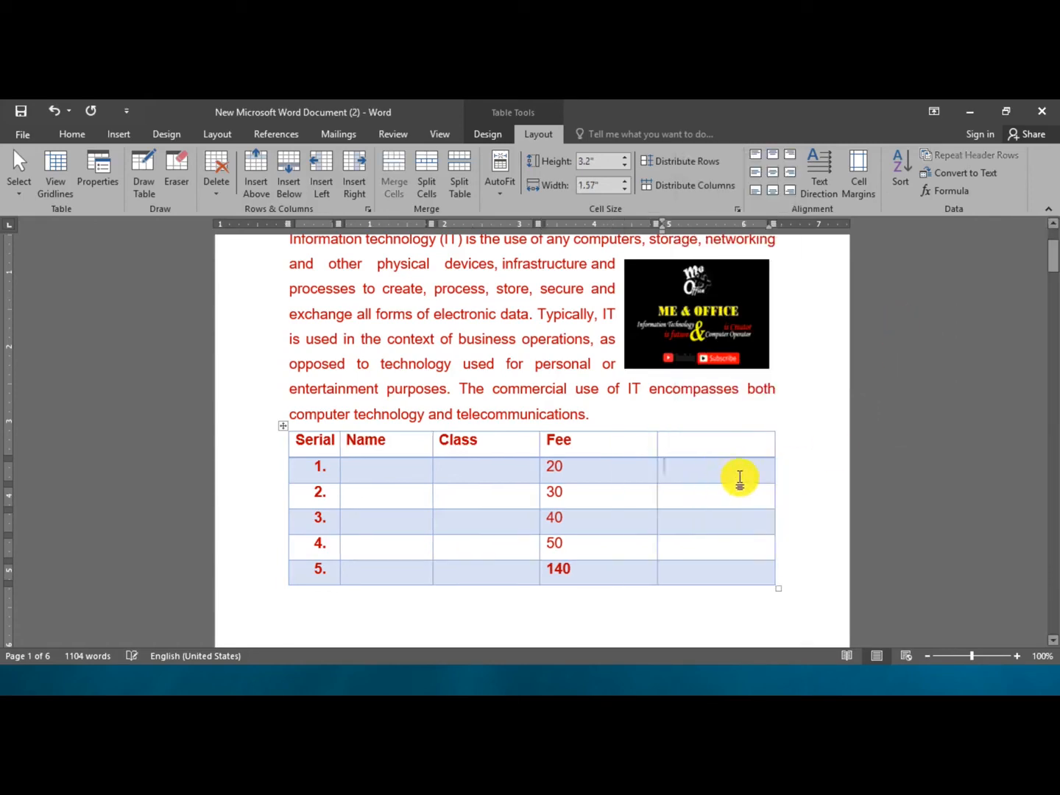
Enter 20 under Name and 30 under Class in row 1 of the table
{"action": "left_click_drag", "start_coordinate": [416, 471], "coordinate": [611, 473]}
{"action": "left_click", "coordinate": [373, 459]}
{"action": "type", "text": "20"}
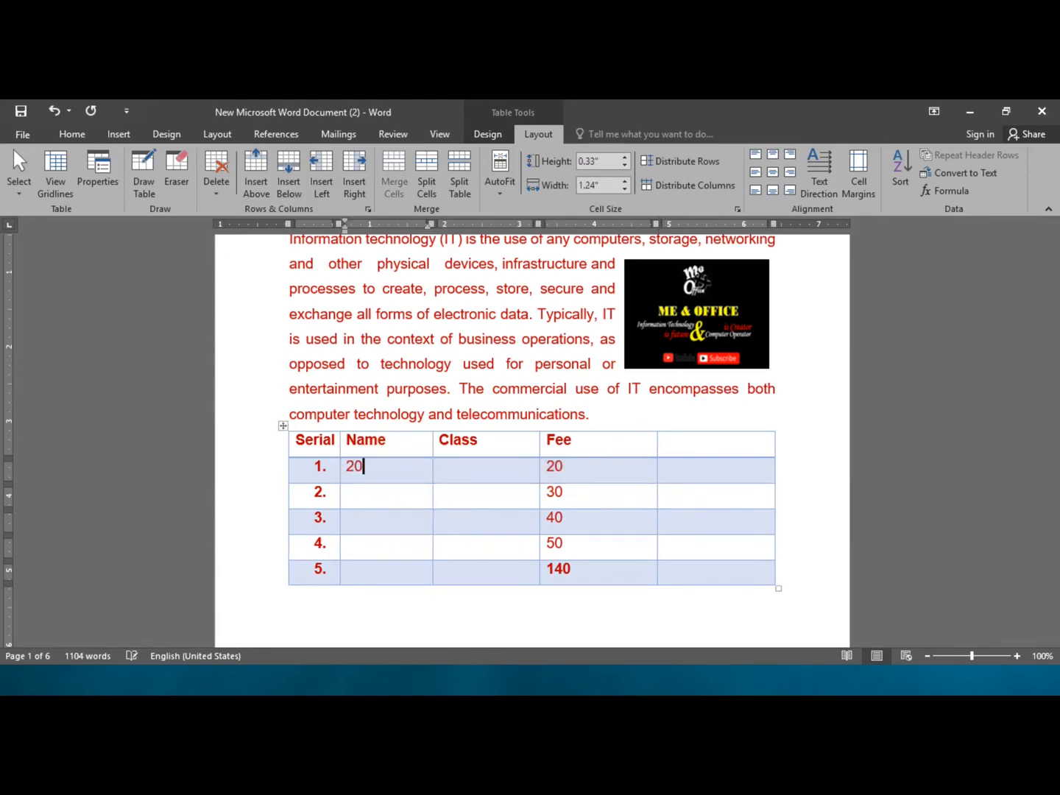
{"action": "key", "text": "Tab"}
{"action": "key", "text": "Tab"}
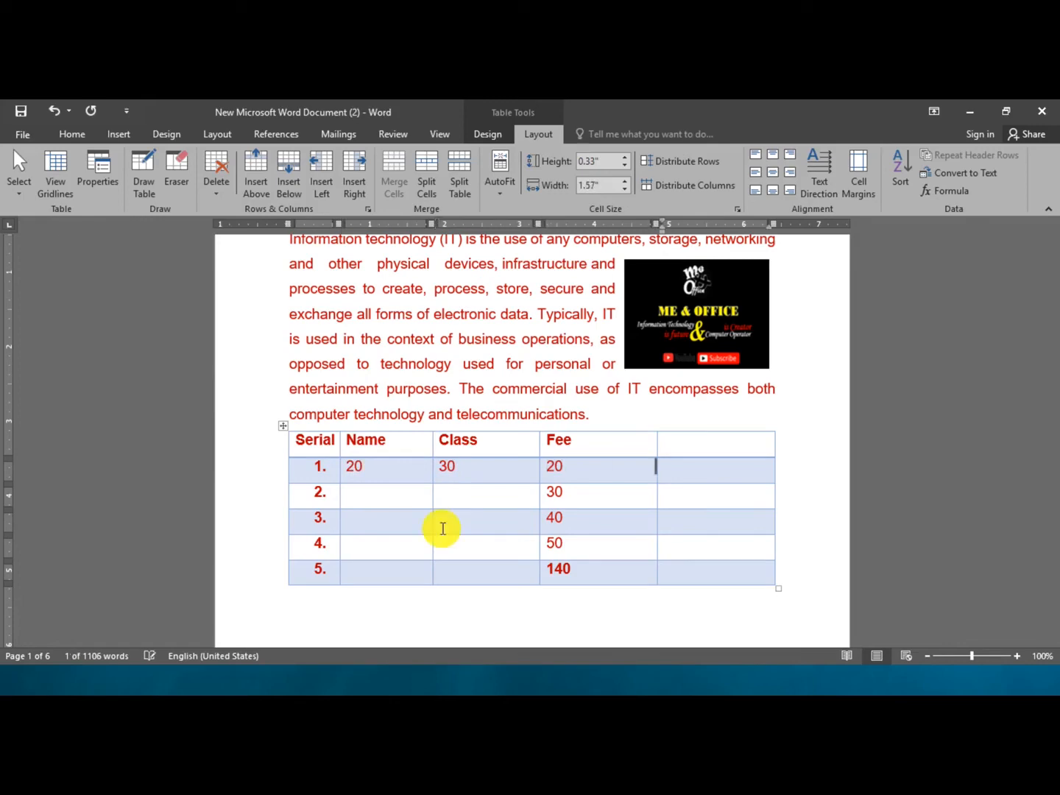
Insert the formula =SUM(LEFT) in row 1 of the new last column to total that row's values
{"action": "key", "text": "alt+a"}
{"action": "key", "text": "o"}
{"action": "key", "text": "BackSpace"}
{"action": "key", "text": "BackSpace"}
{"action": "key", "text": "BackSpace"}
{"action": "key", "text": "BackSpace"}
{"action": "key", "text": "BackSpace"}
{"action": "key", "text": "BackSpace"}
{"action": "type", "text": "LEFT)"}
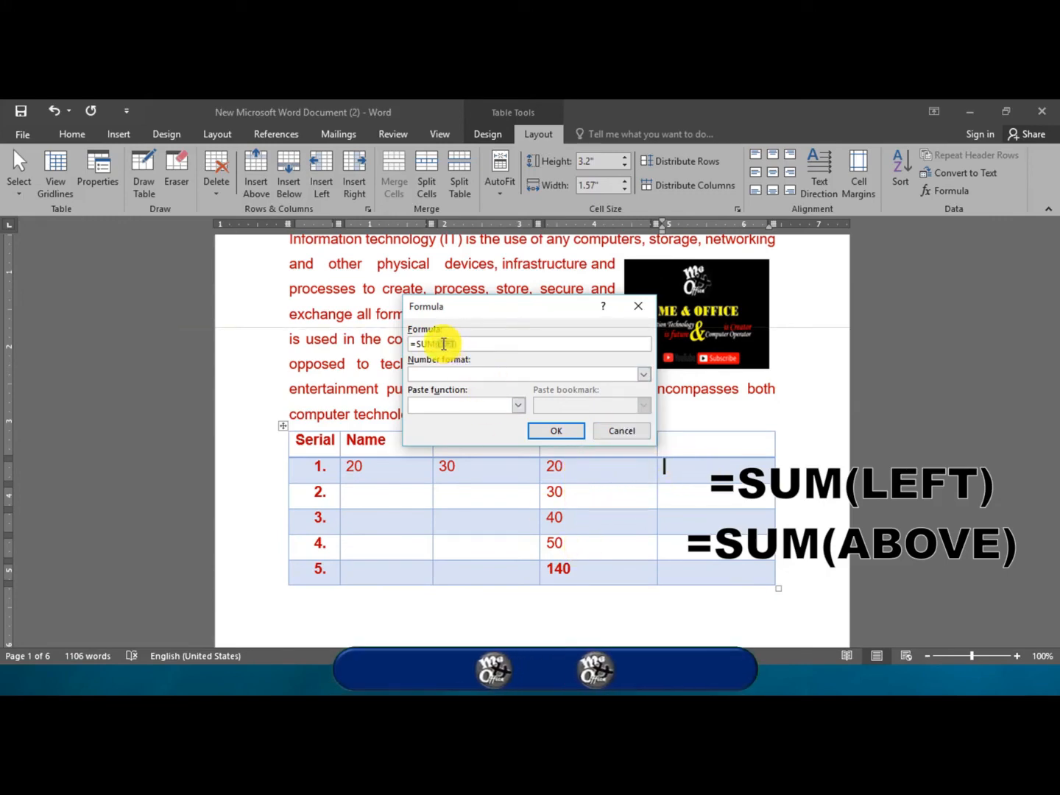
{"action": "left_click", "coordinate": [560, 433]}
Distribute all the table's columns evenly so they share the same width
{"action": "left_click_drag", "start_coordinate": [599, 473], "coordinate": [398, 472]}
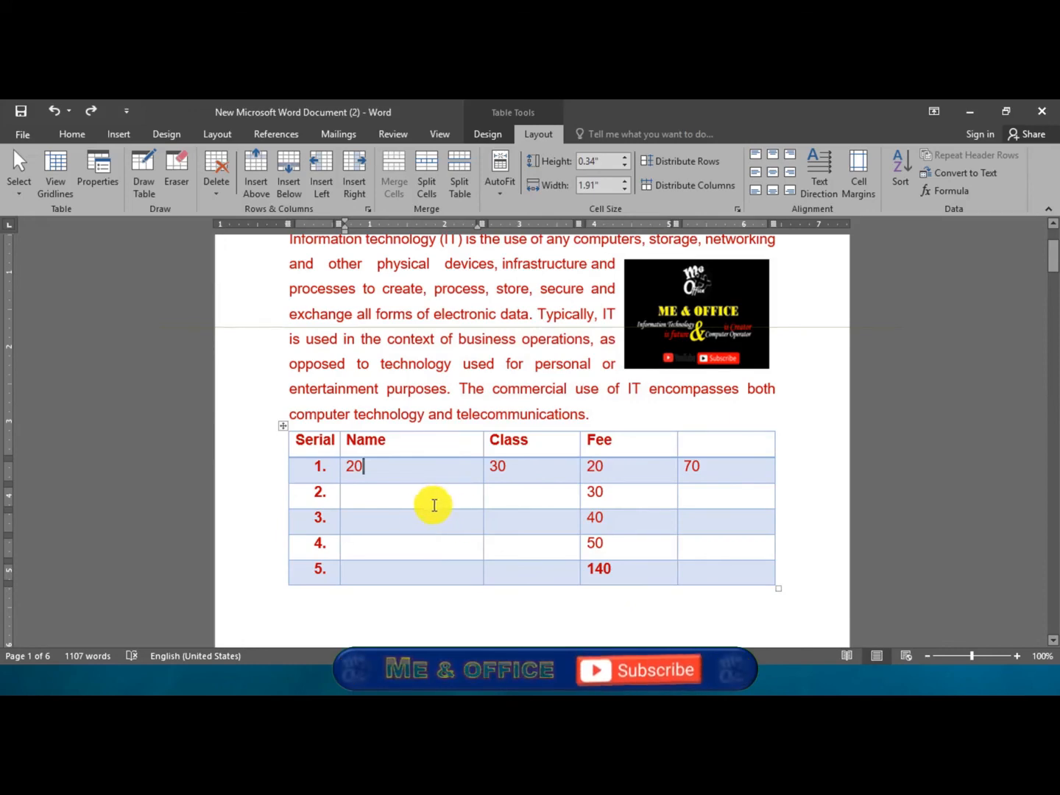
{"action": "left_click", "coordinate": [433, 492]}
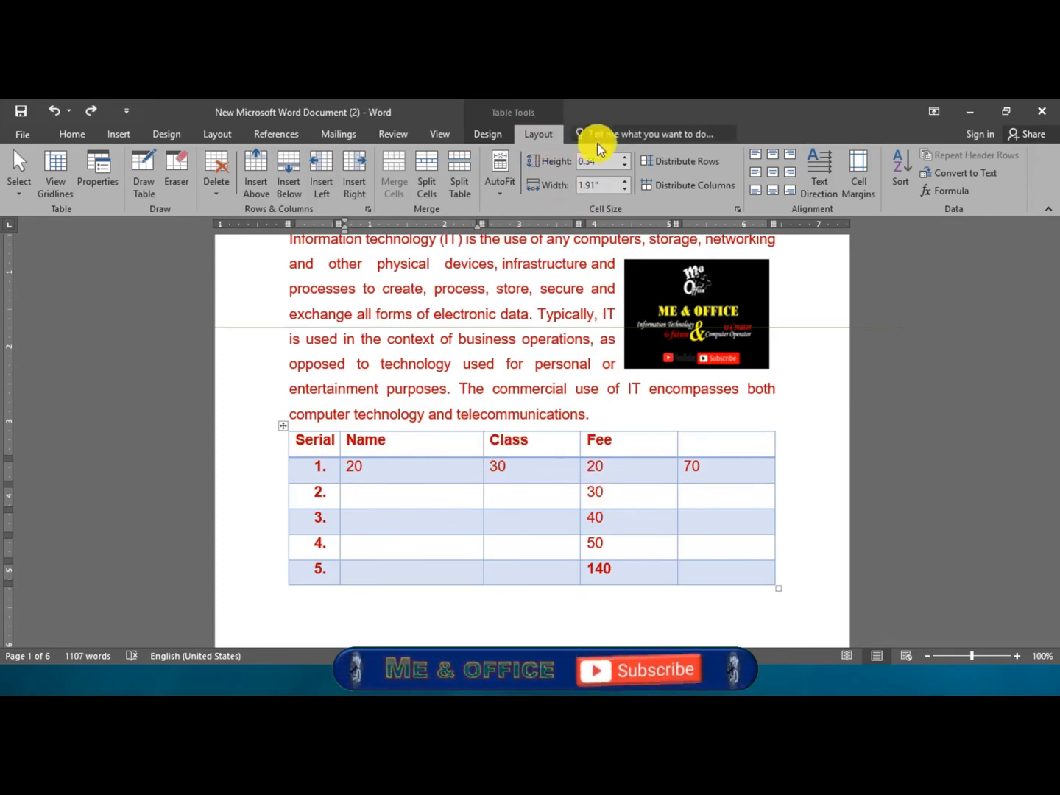
{"action": "left_click", "coordinate": [695, 186]}
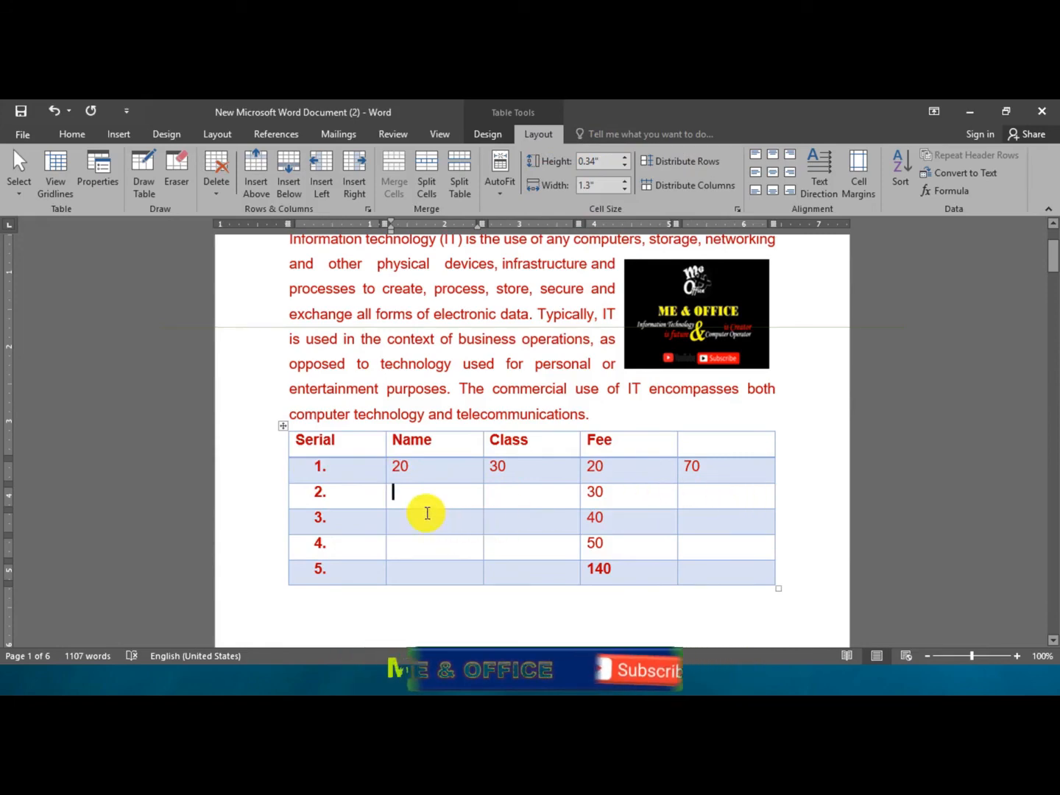
Increase the height of row 2 to about 0.79" and heighten row 4 slightly, and distribute all table rows evenly
{"action": "left_click_drag", "start_coordinate": [423, 508], "coordinate": [435, 541]}
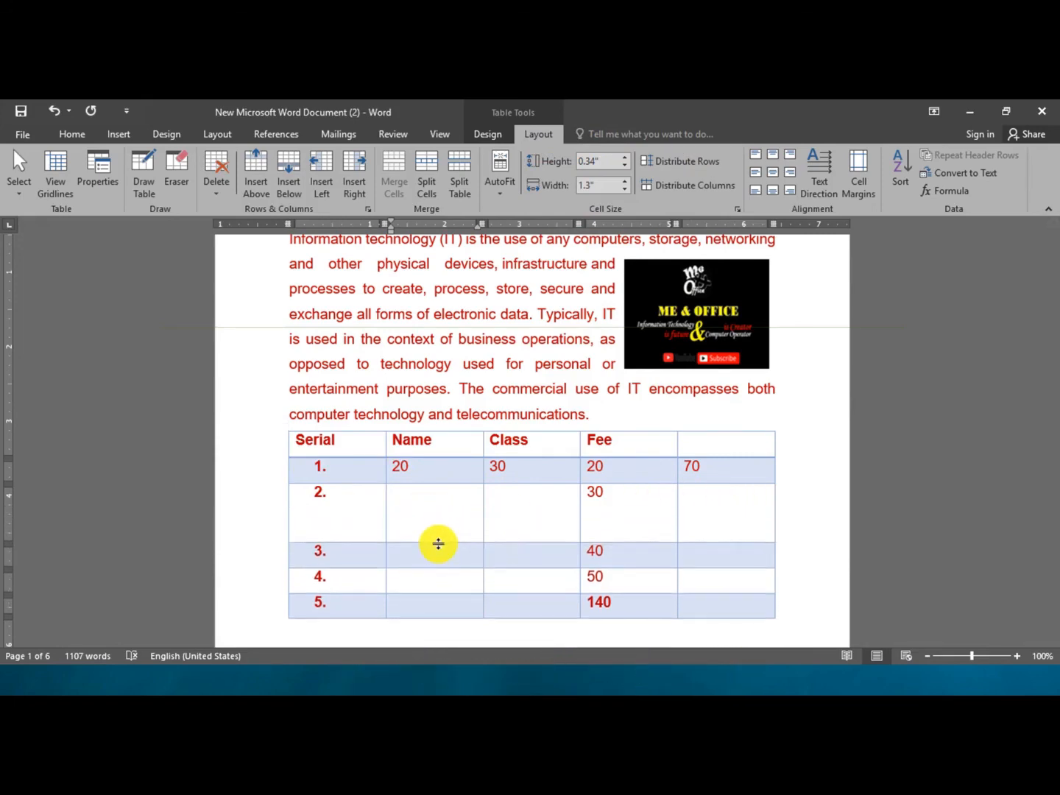
{"action": "left_click_drag", "start_coordinate": [436, 594], "coordinate": [439, 607]}
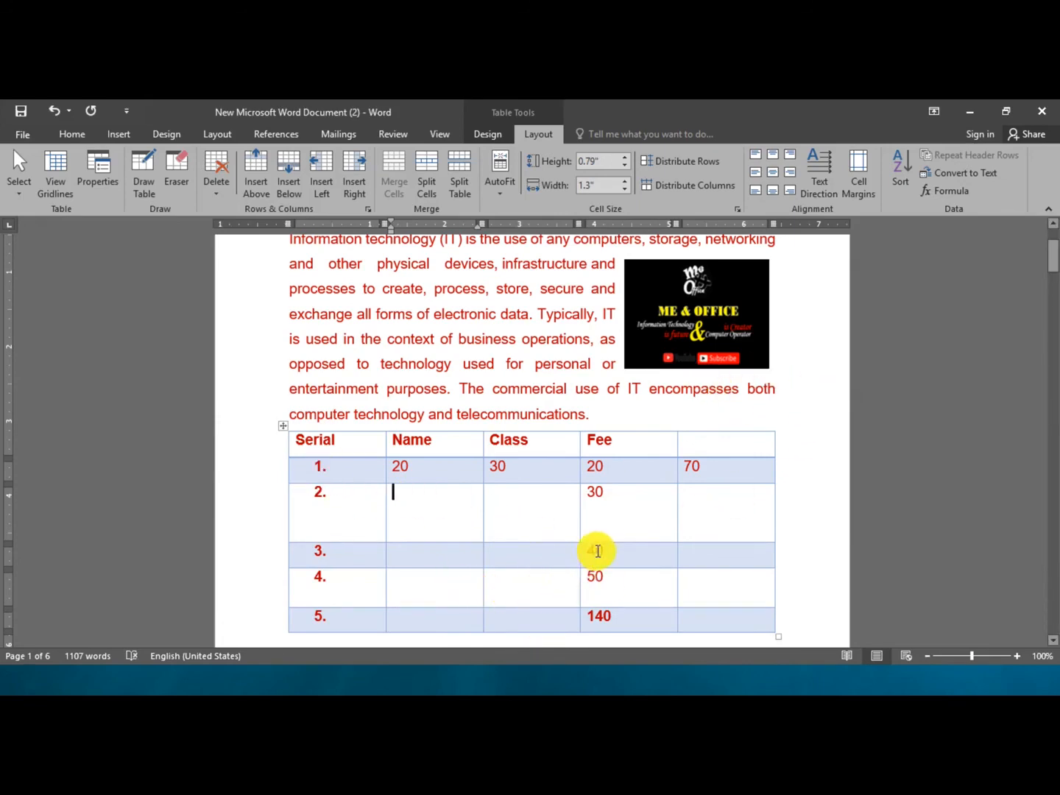
{"action": "left_click", "coordinate": [691, 166]}
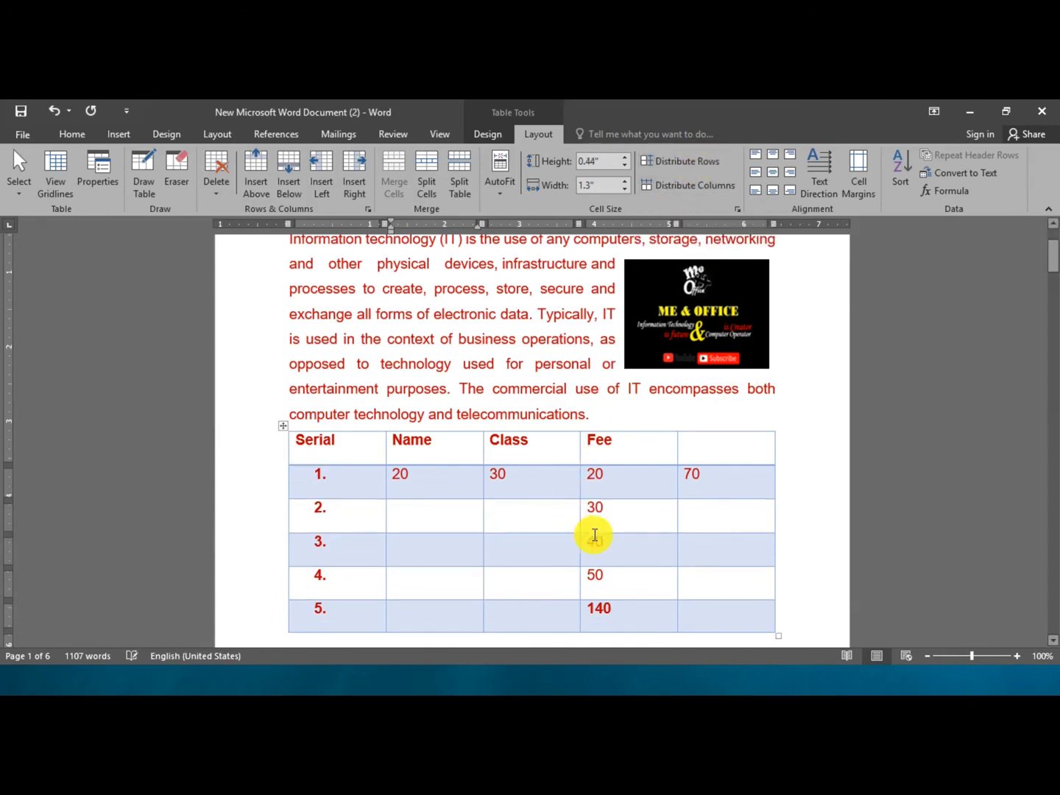
Narrow the Name column and widen the Fee column, and redistribute the table's columns to equal widths
{"action": "scroll", "coordinate": [608, 540], "scroll_direction": "down", "scroll_amount": 3}
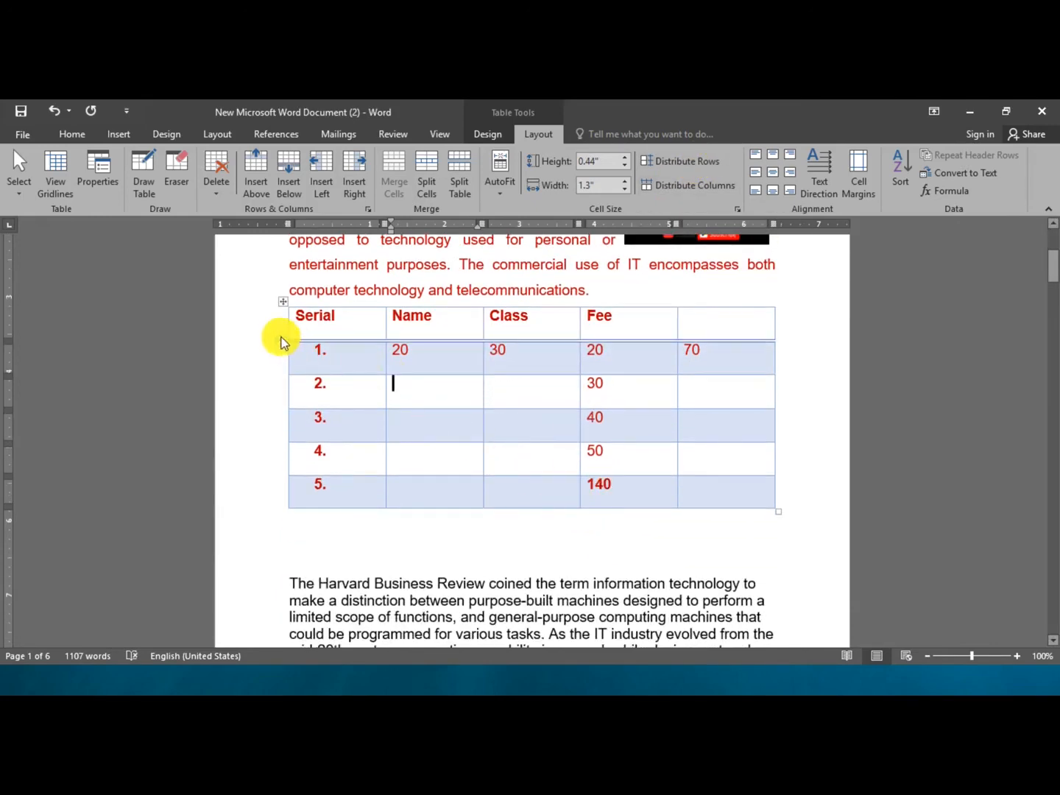
{"action": "left_click_drag", "start_coordinate": [249, 331], "coordinate": [260, 489]}
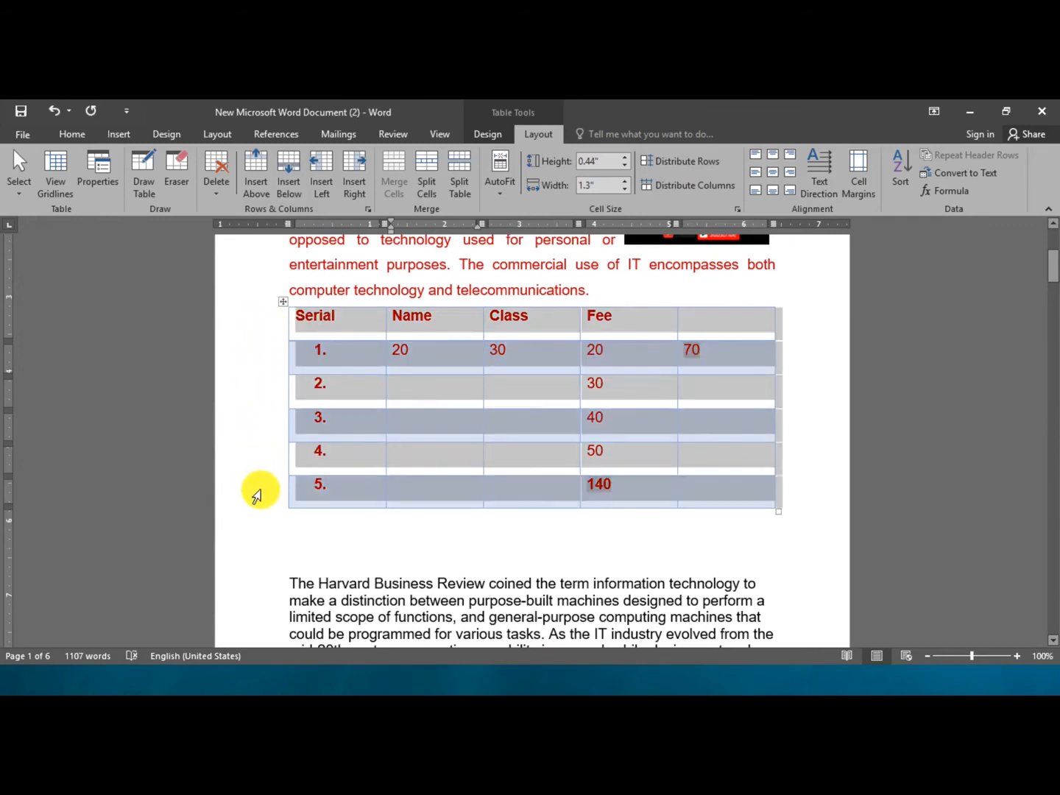
{"action": "left_click", "coordinate": [531, 376]}
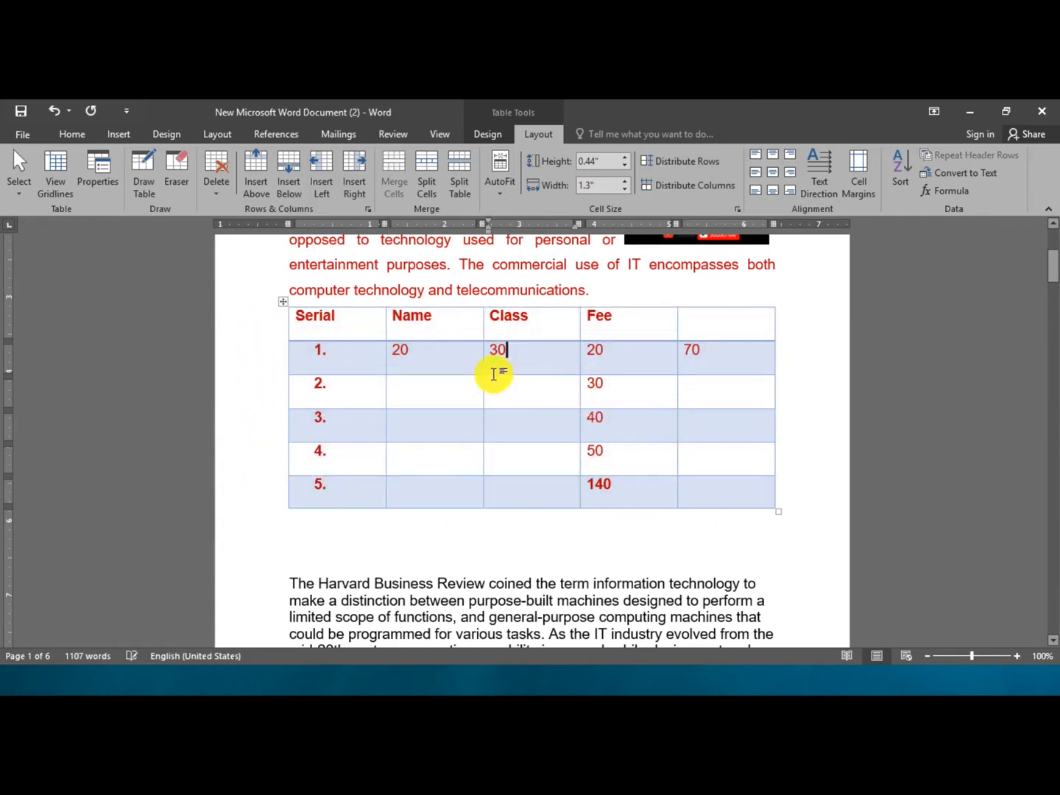
{"action": "left_click_drag", "start_coordinate": [482, 328], "coordinate": [437, 372]}
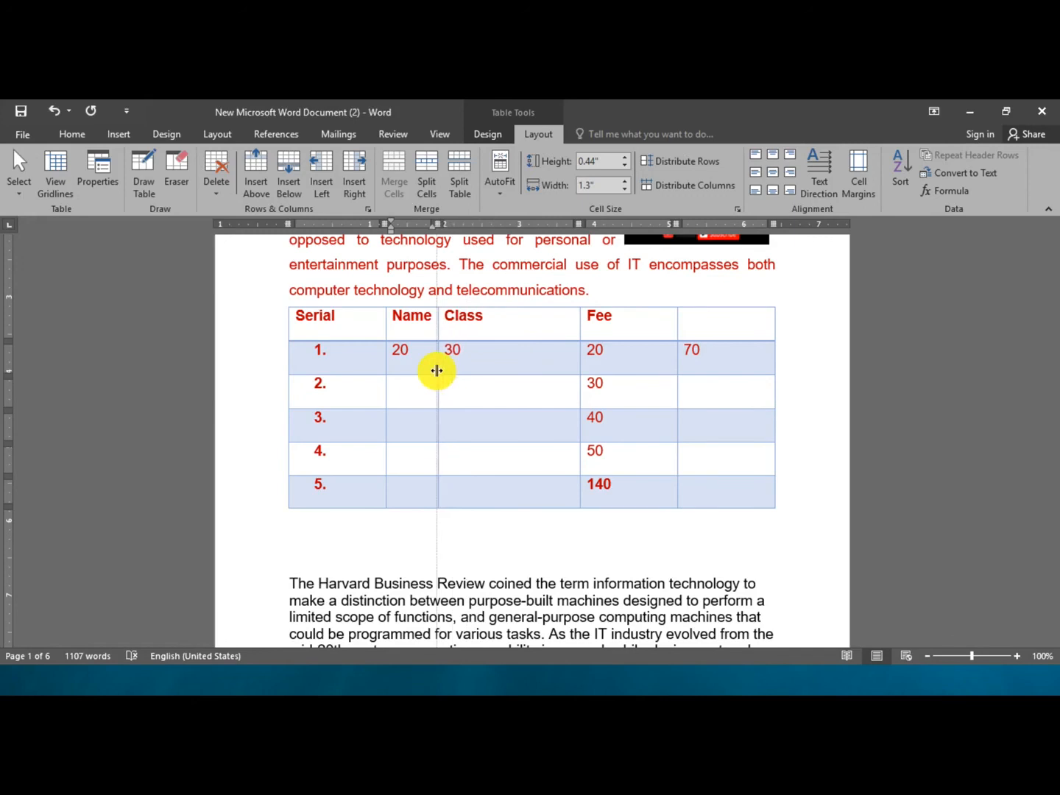
{"action": "left_click_drag", "start_coordinate": [678, 326], "coordinate": [731, 387]}
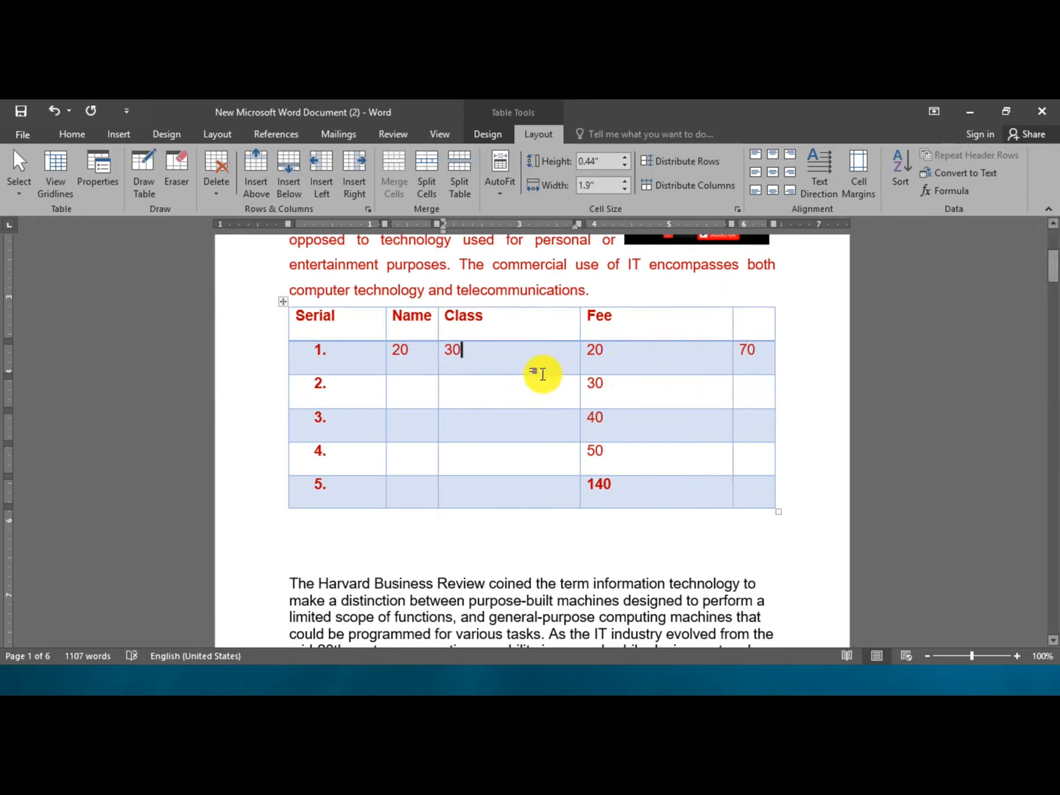
{"action": "left_click", "coordinate": [703, 190]}
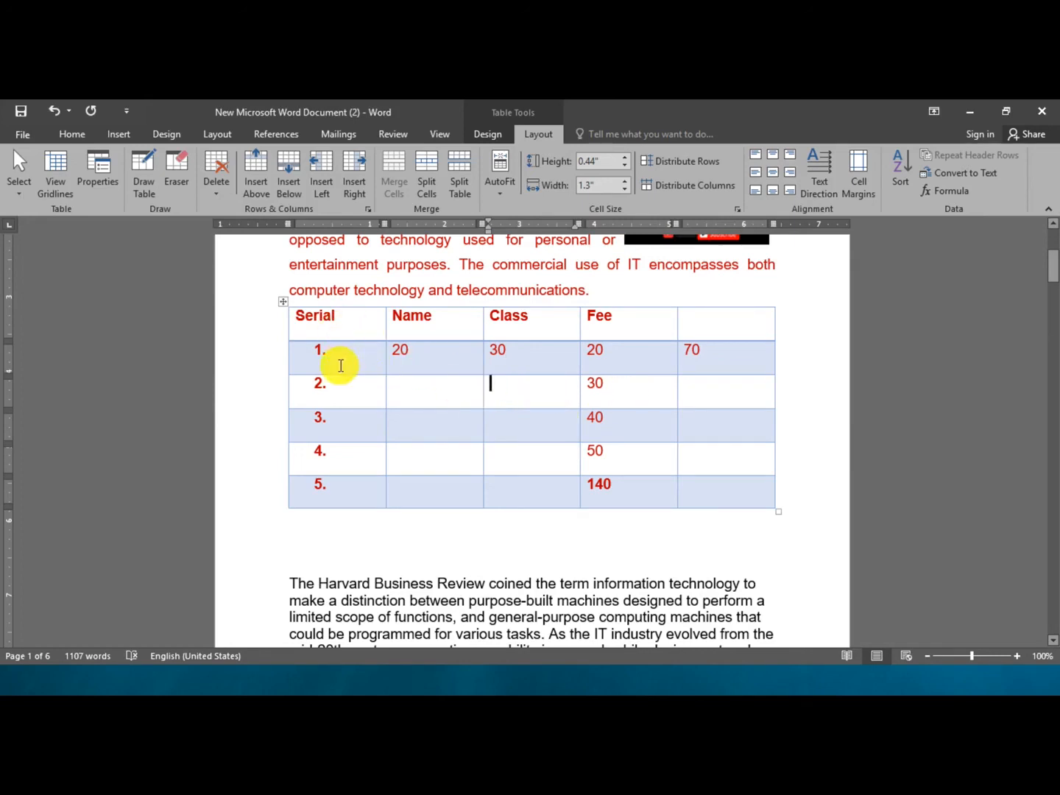
Try bottom-center, bottom-left and bottom-right alignment on the whole table's text, settling on centered both horizontally and vertically
{"action": "left_click", "coordinate": [286, 306]}
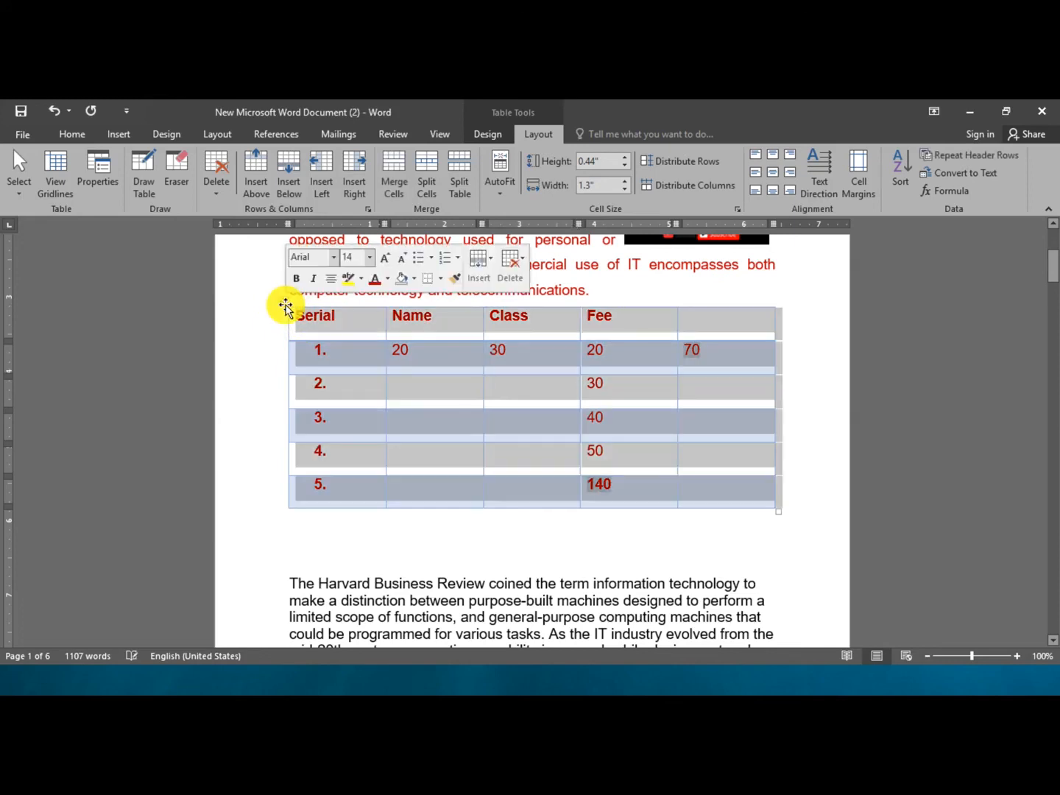
{"action": "left_click", "coordinate": [773, 173]}
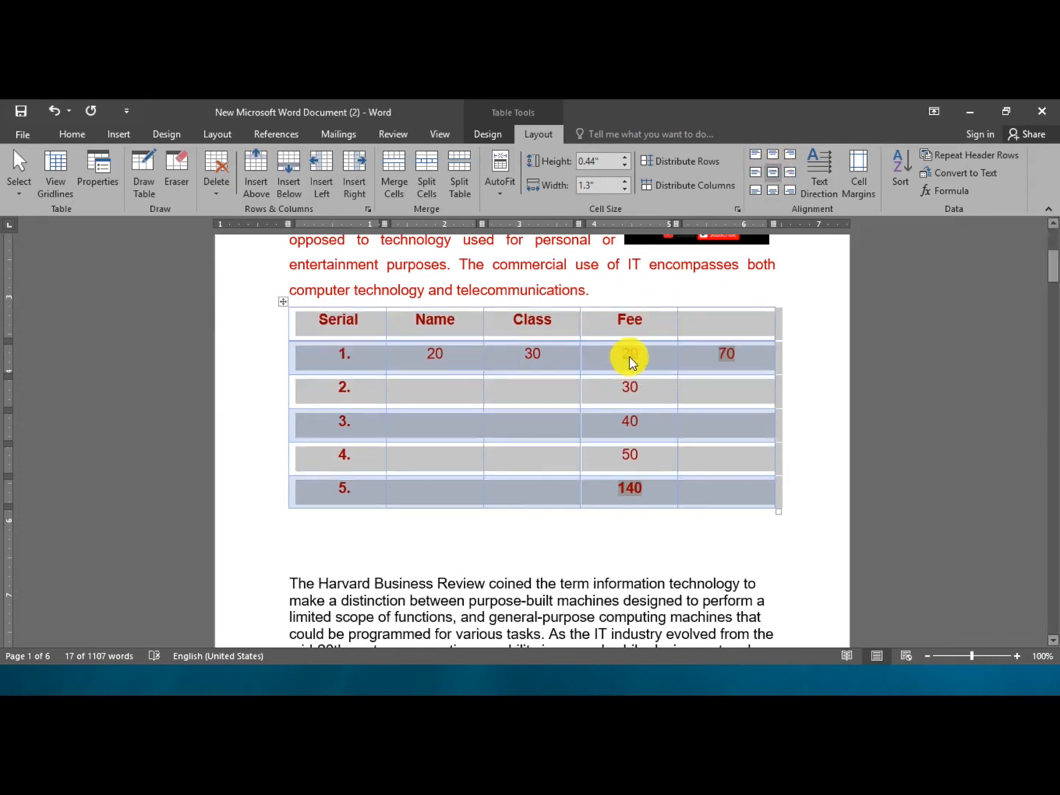
{"action": "left_click", "coordinate": [774, 190]}
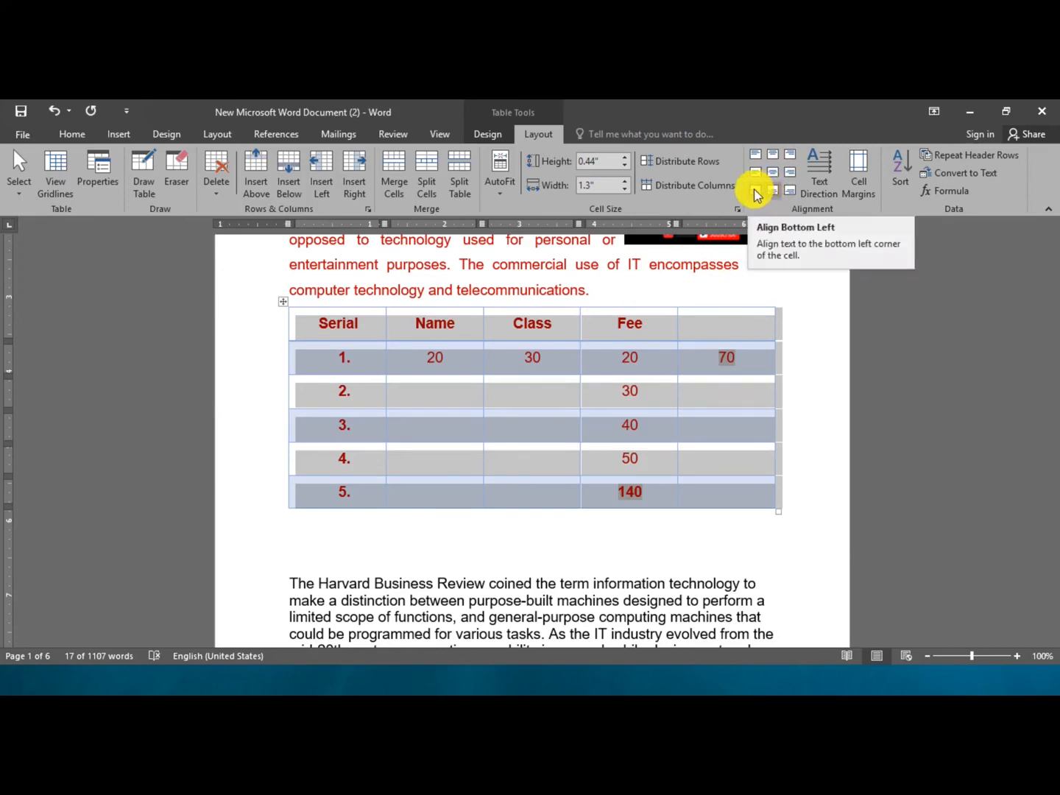
{"action": "left_click", "coordinate": [755, 194]}
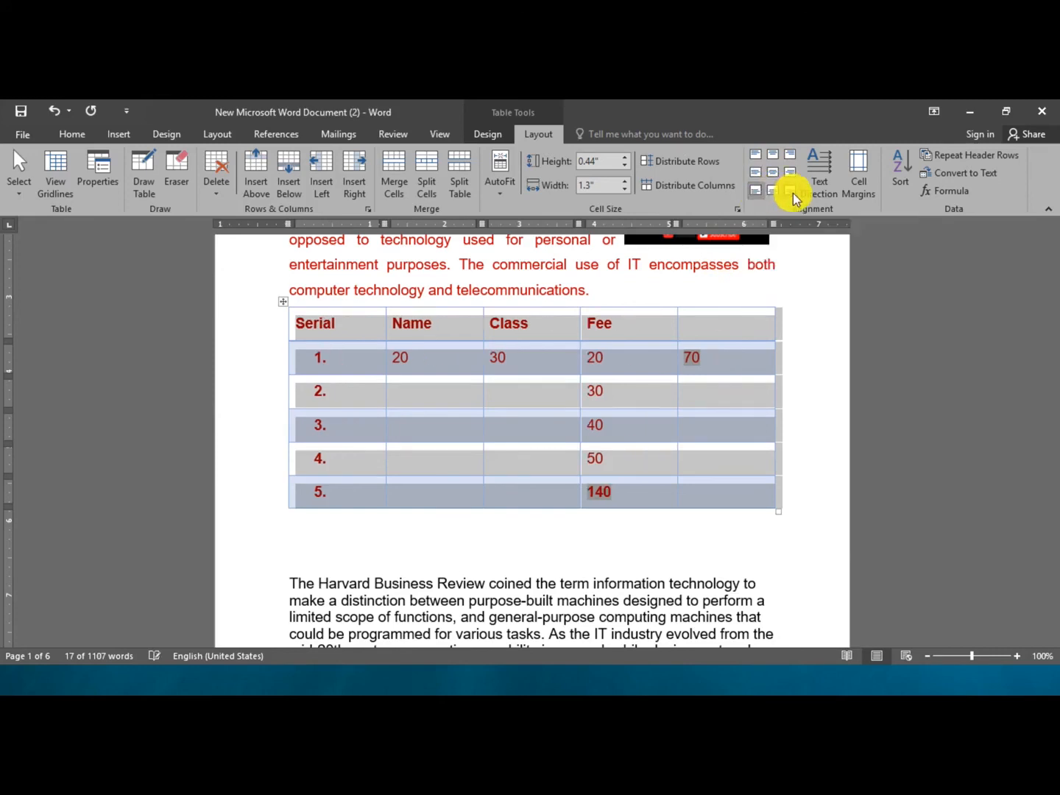
{"action": "left_click", "coordinate": [789, 192]}
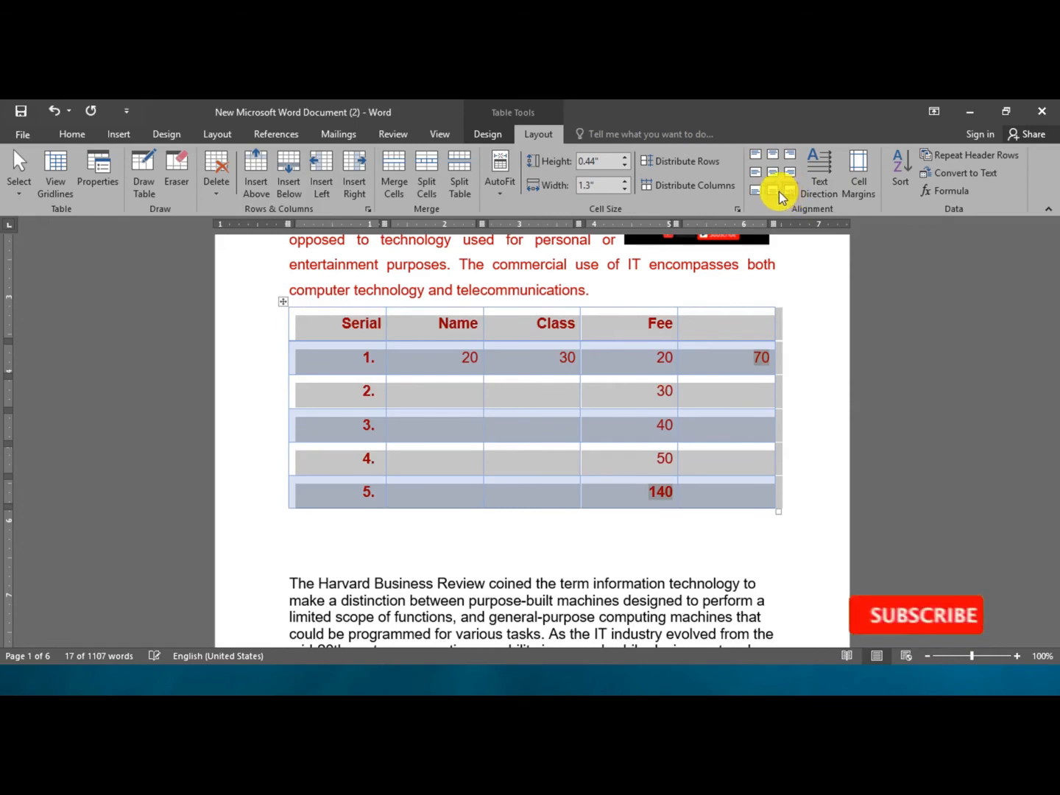
{"action": "left_click", "coordinate": [771, 172]}
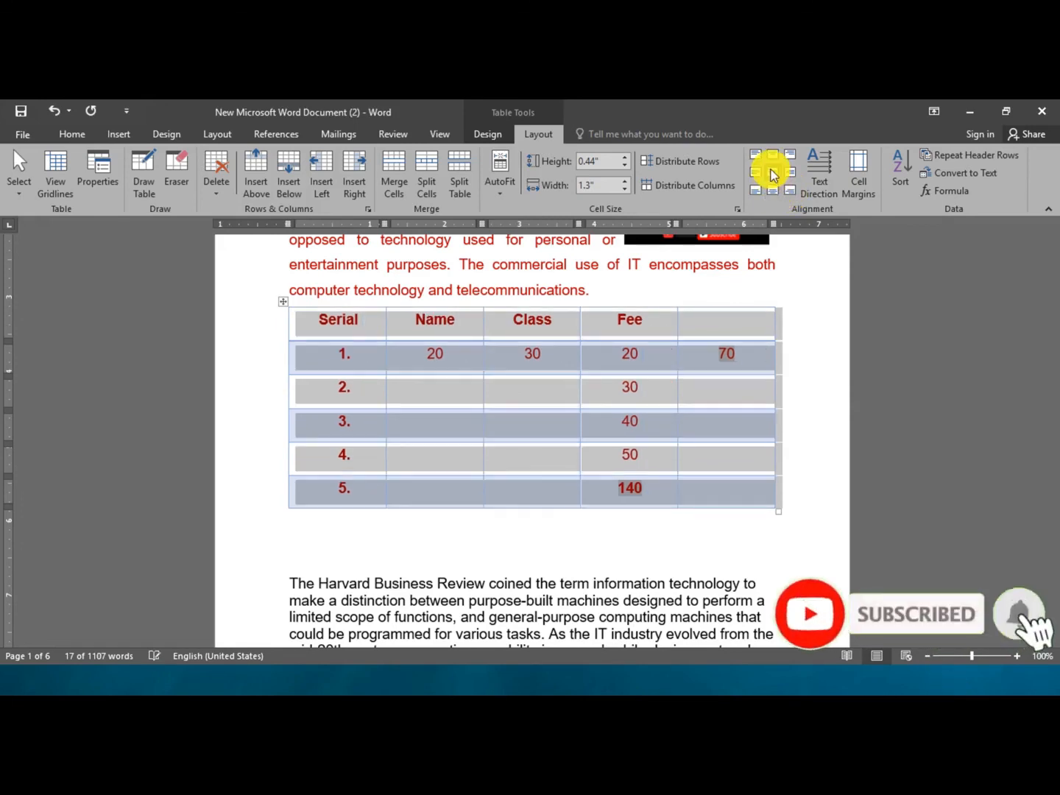